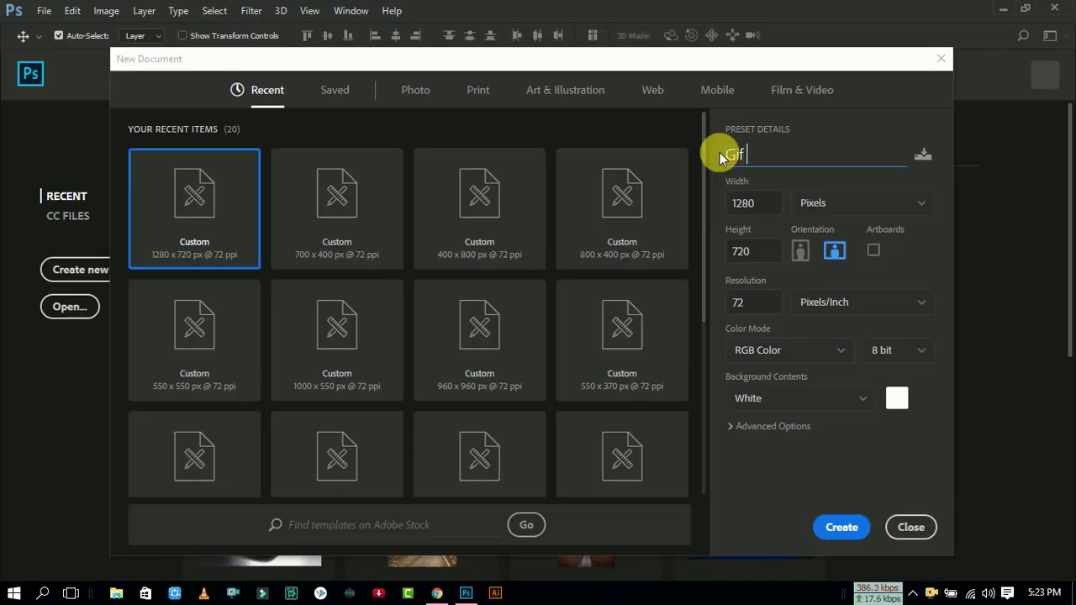
Step: Name the new 1280 × 720 px, 72 ppi document 'Gif Neon Text Effect' and create it
text(if T)
text( icon)
key(BackSpace)
key(BackSpace)
key(BackSpace)
text(Neo)
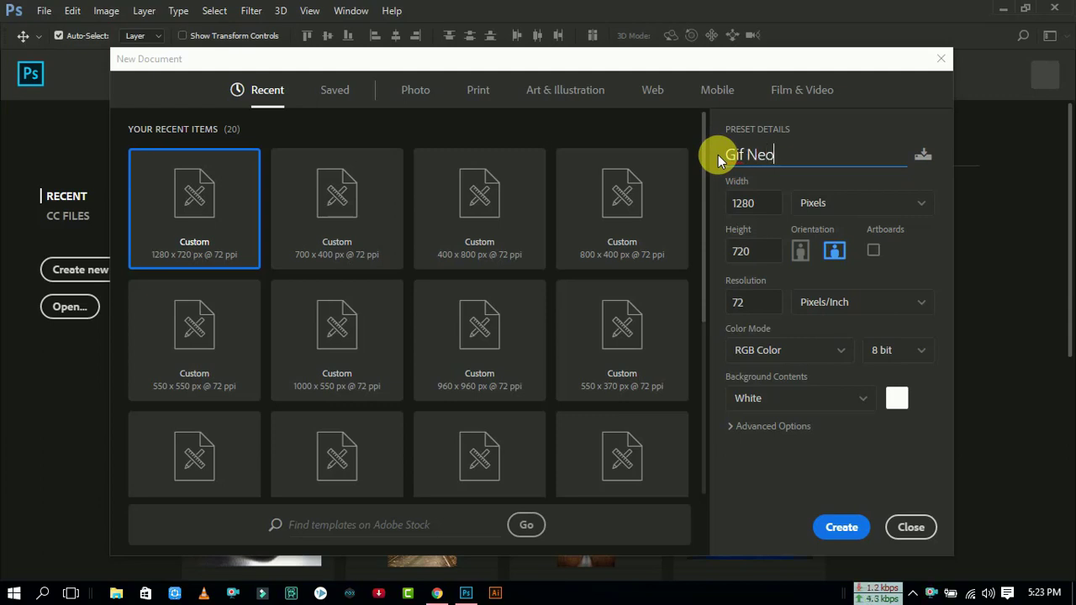
text(n Text)
text( Effect)
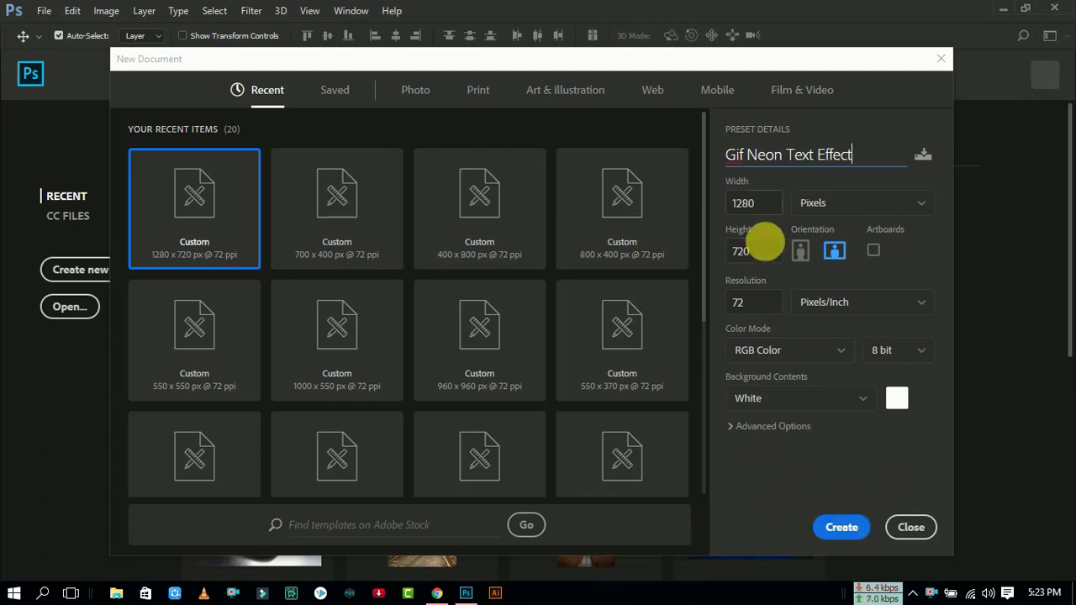
key(Tab)
key(Tab)
key(Tab)
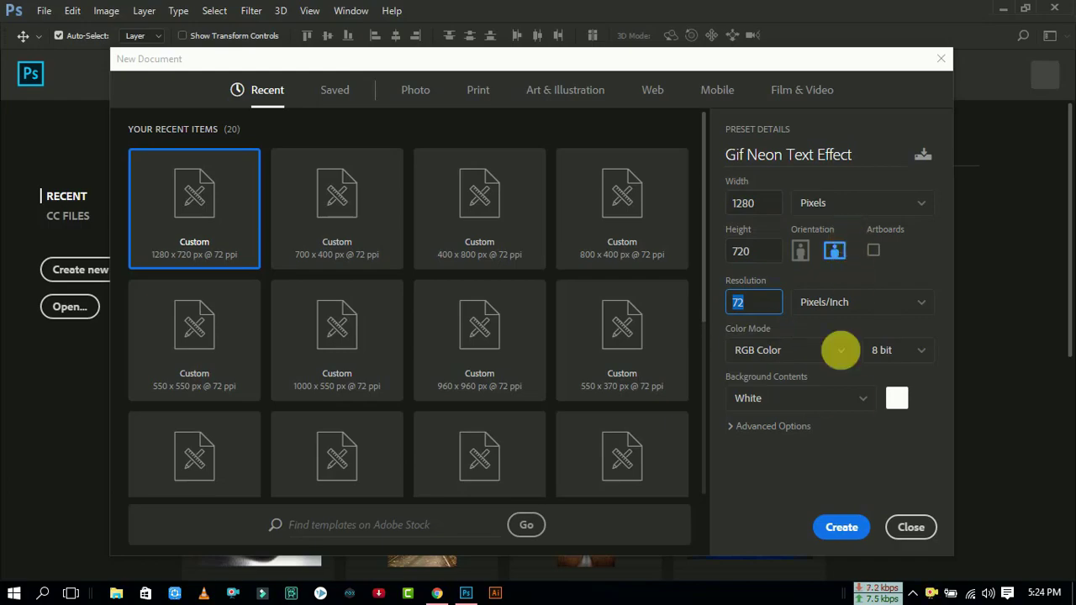
click(843, 527)
Step: Place the brick wall design image into the document as an embedded layer
click(43, 10)
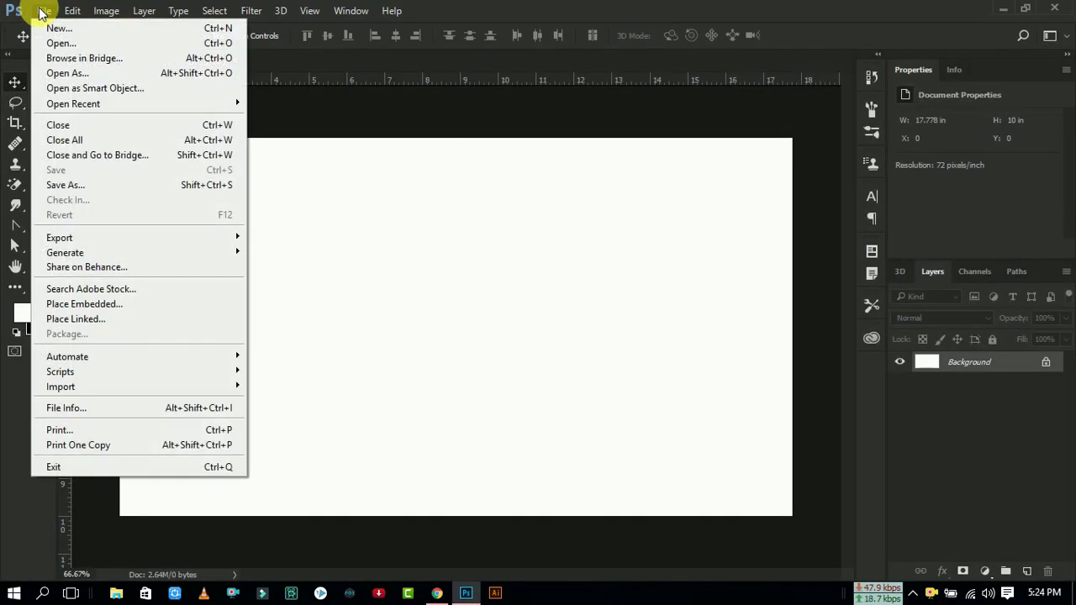
click(63, 303)
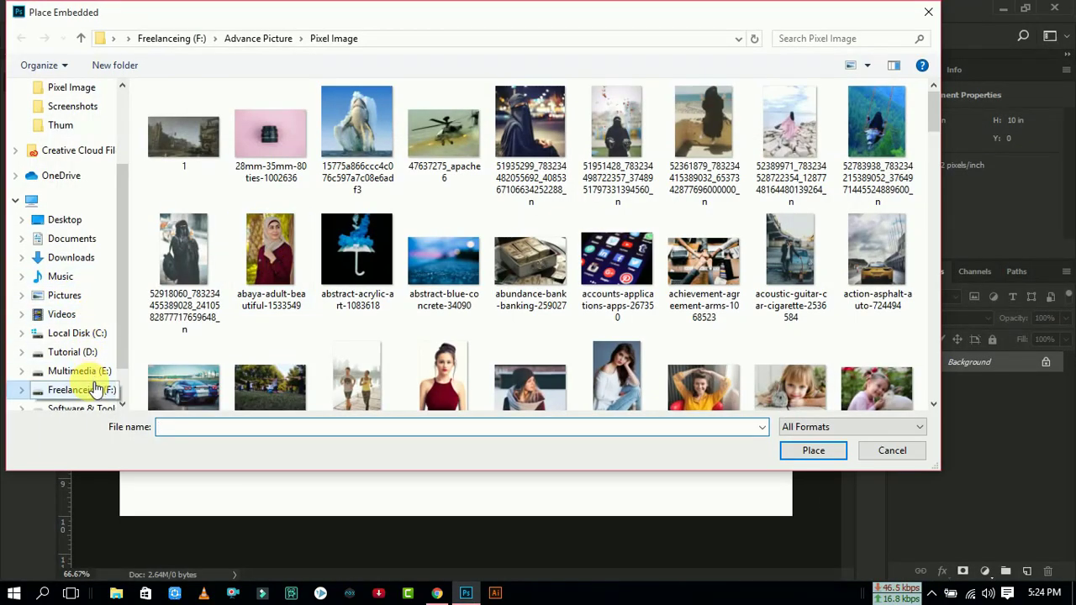
scroll(528, 359, down, 3)
scroll(726, 306, down, 5)
scroll(726, 306, down, 5)
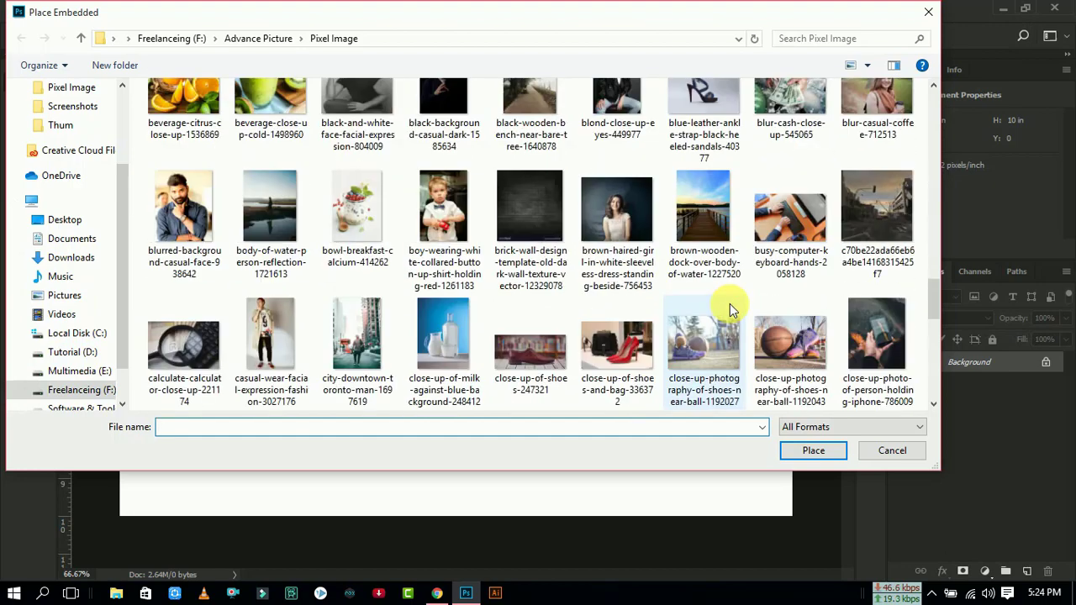
click(567, 216)
click(814, 451)
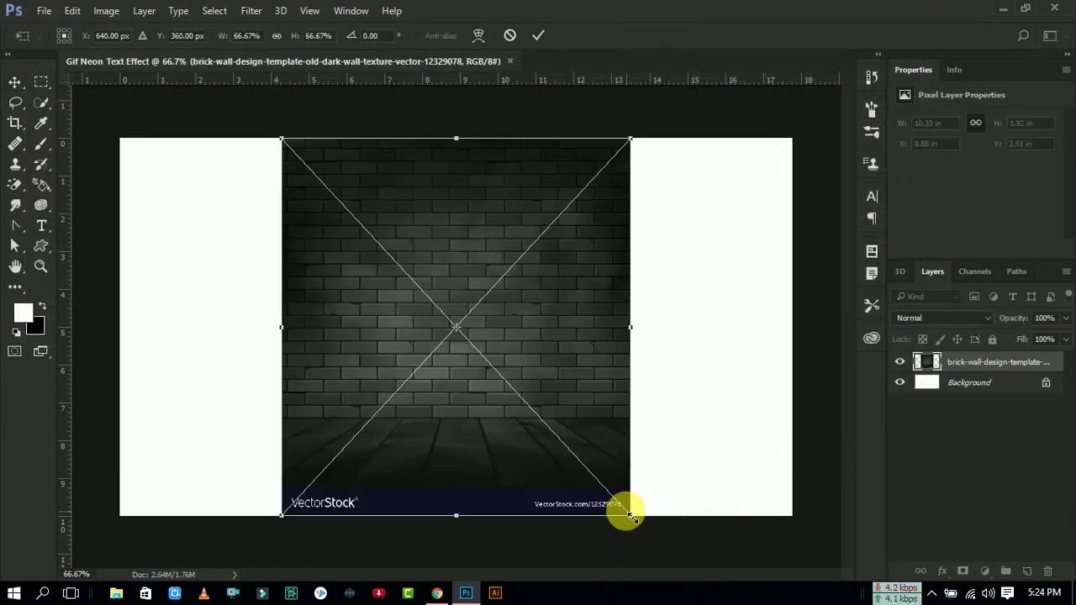
Step: Scale and reposition the brick wall so it fills the whole canvas
drag(631, 516, 635, 446)
key(ctrl+0)
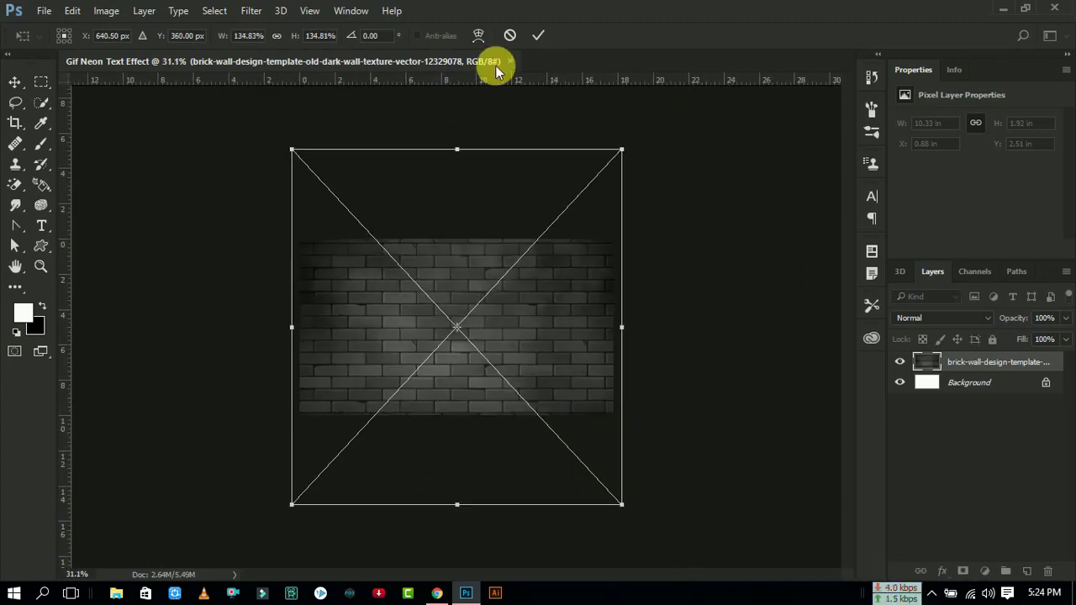
drag(456, 148, 456, 234)
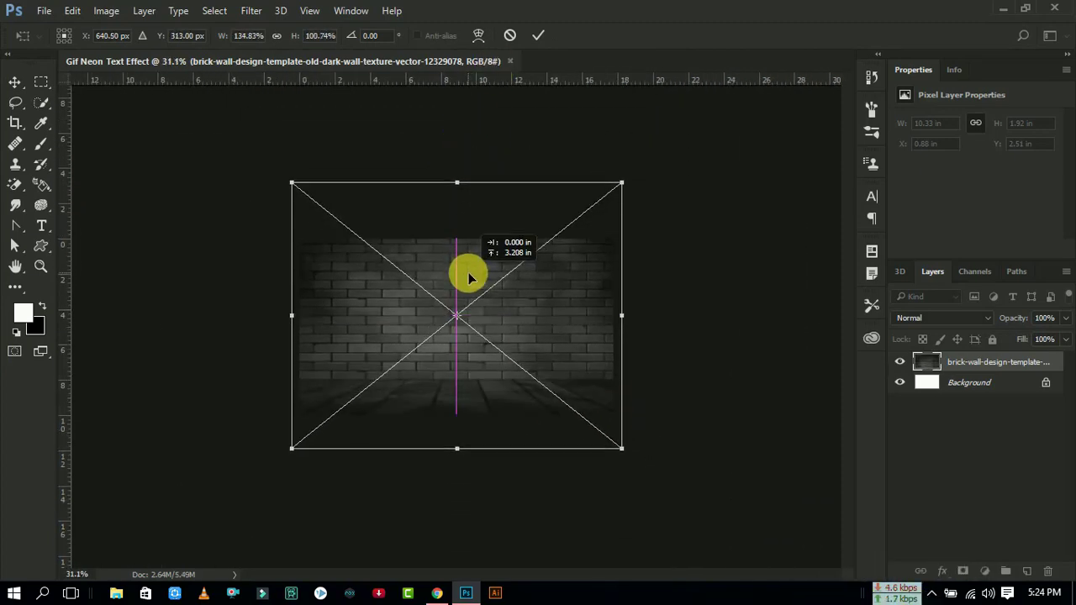
drag(468, 317, 471, 242)
click(538, 36)
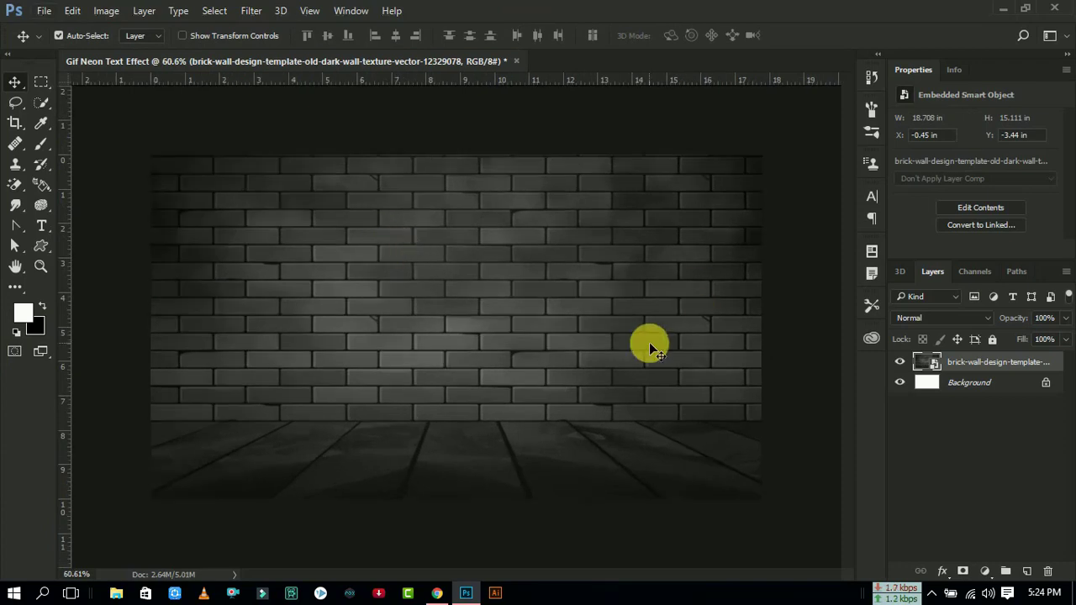
Step: Rename the wall layer 'bg' and draw a rectangle over the canvas
text(bg)
key(Return)
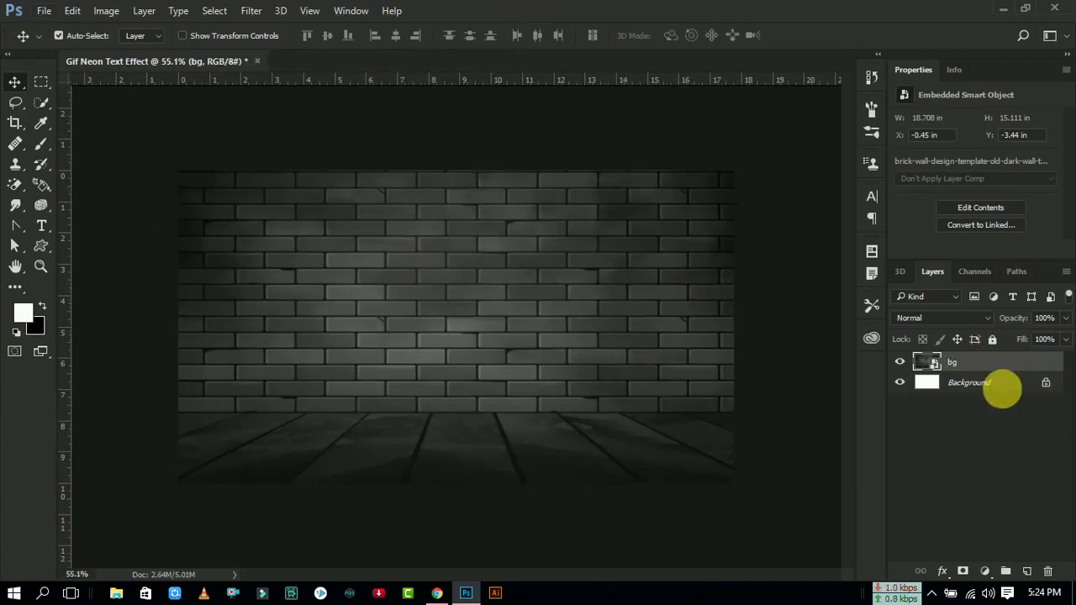
right_click(45, 244)
click(109, 245)
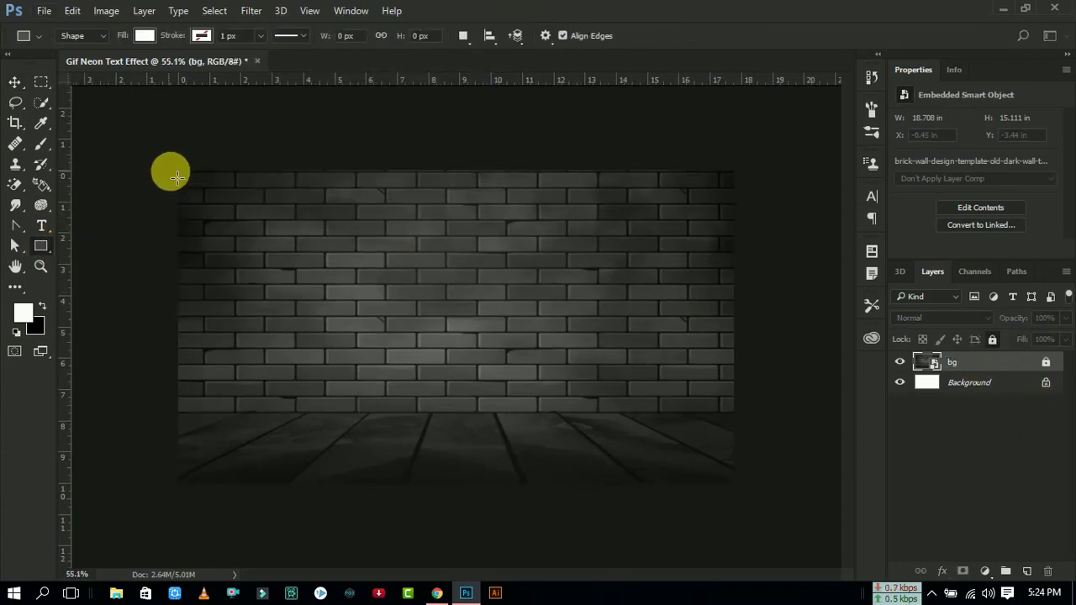
drag(168, 173, 556, 387)
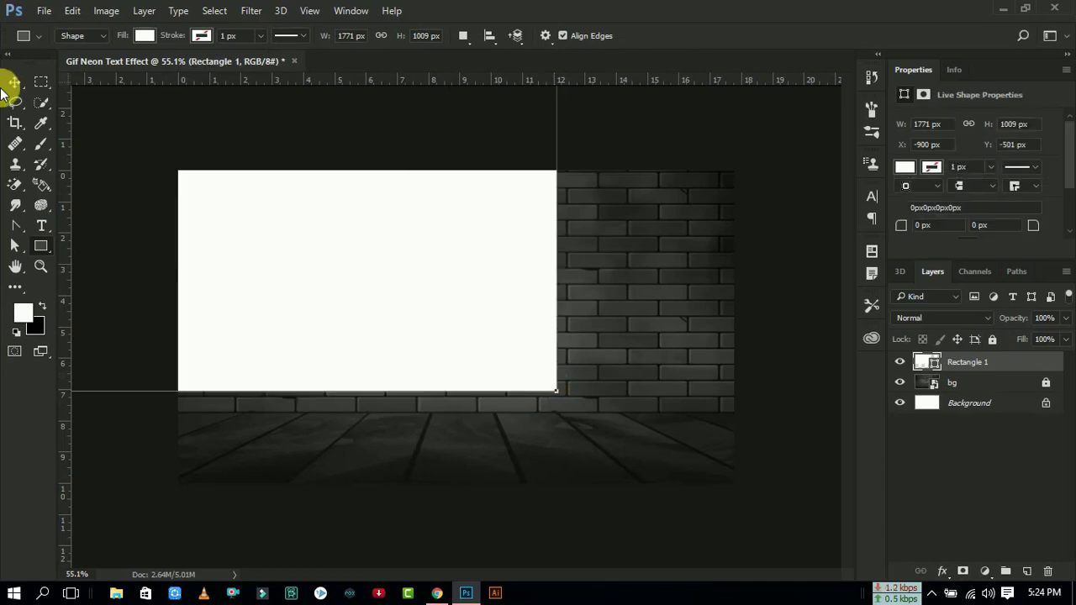
Step: Move and Free Transform the rectangle so it covers the full 1280 × 720 canvas
click(14, 82)
mouse_move(408, 291)
mouse_down()
mouse_move(616, 352)
mouse_move(612, 379)
mouse_up()
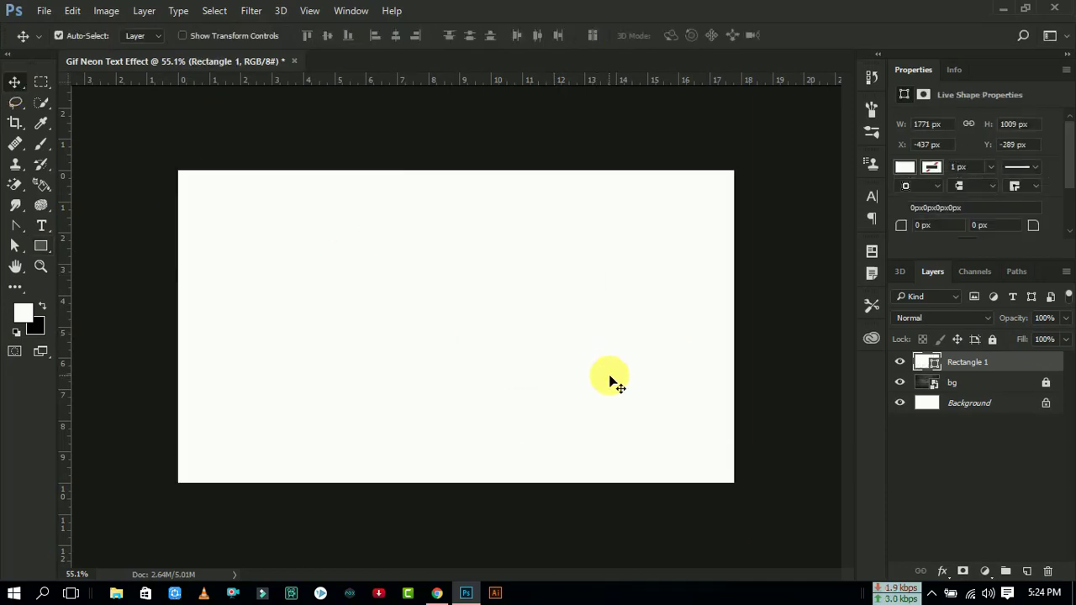
click(72, 10)
click(143, 283)
scroll(637, 365, down, 3)
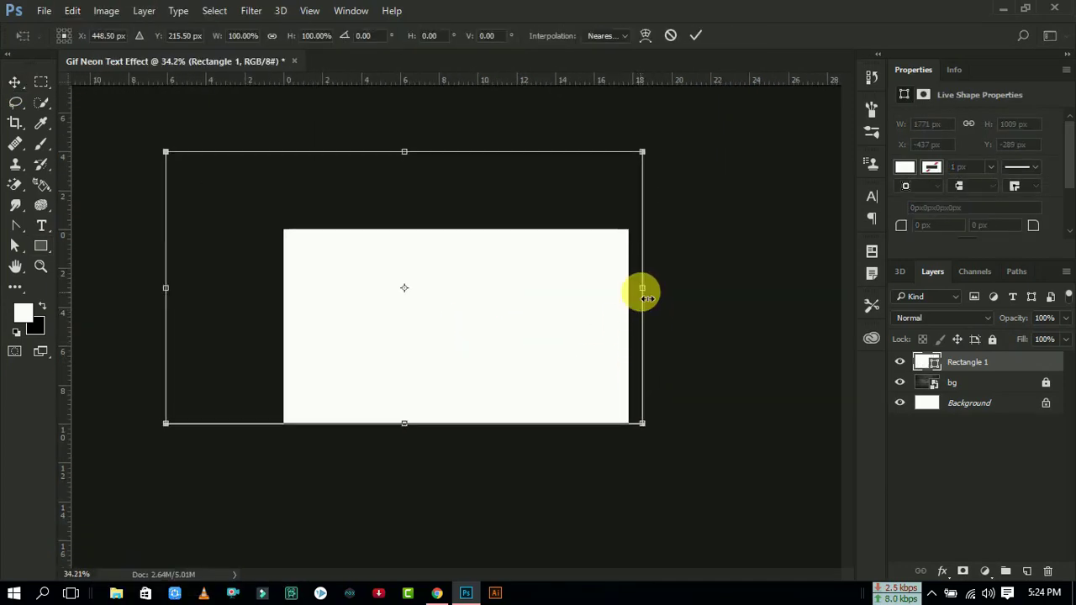
drag(637, 288, 628, 288)
drag(403, 157, 408, 232)
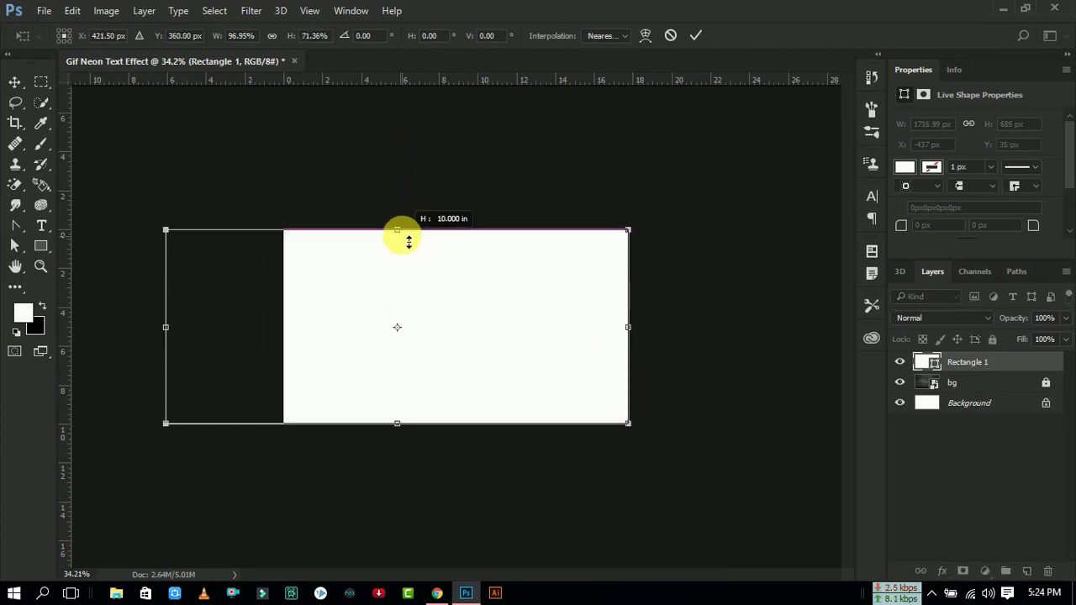
drag(167, 329, 274, 345)
scroll(460, 329, up, 2)
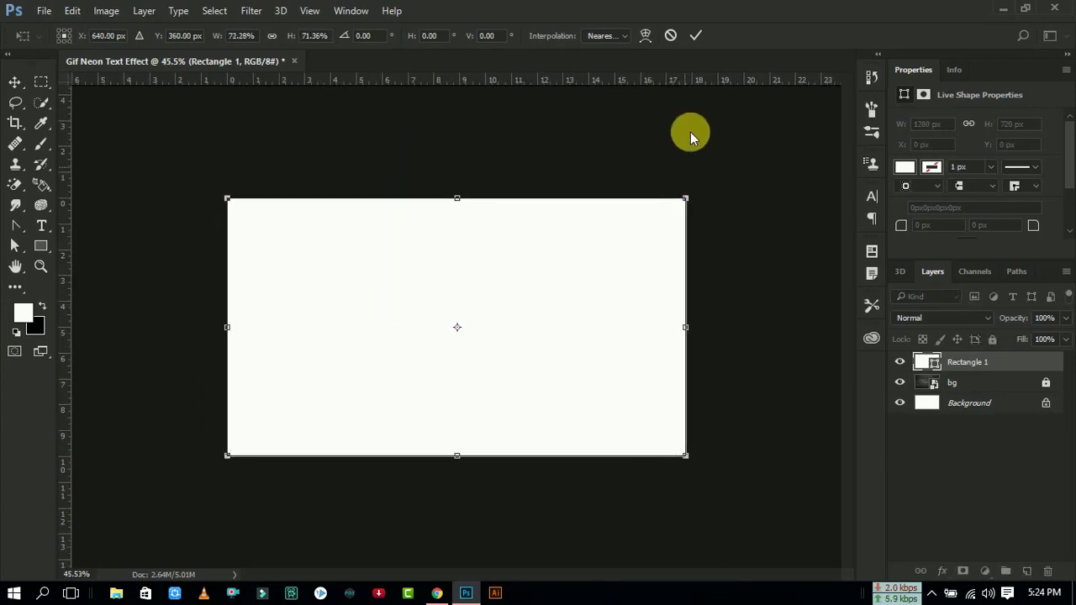
click(696, 35)
click(912, 169)
Step: Change the rectangle's fill to a gradient, settling on a light-blue-to-navy preset
click(975, 197)
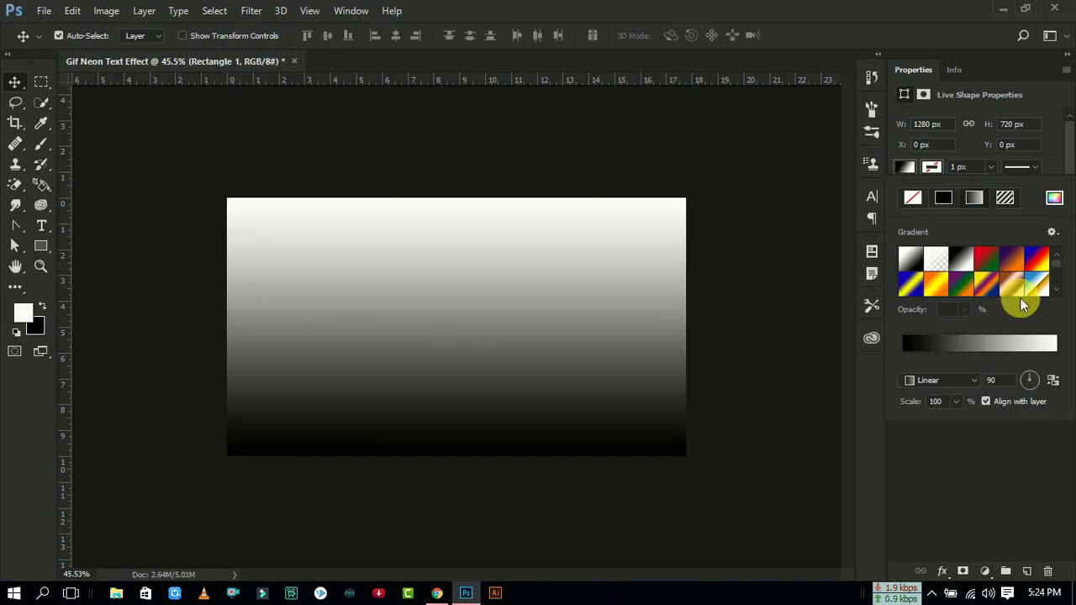
scroll(1020, 286, down, 3)
scroll(1001, 282, down, 2)
click(1017, 262)
click(1056, 360)
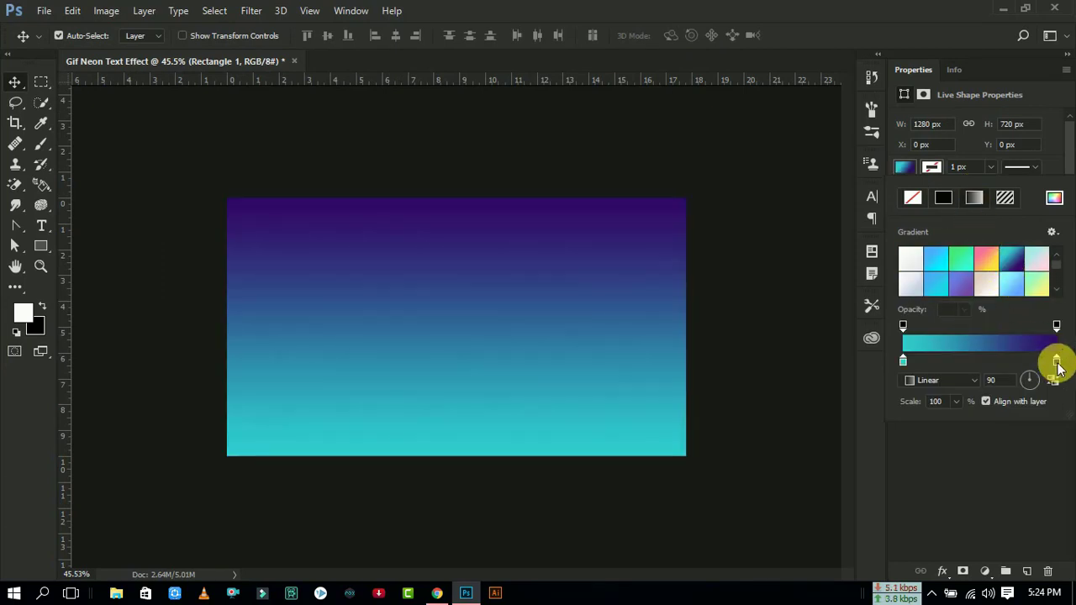
scroll(1032, 275, down, 3)
scroll(925, 281, down, 3)
click(912, 253)
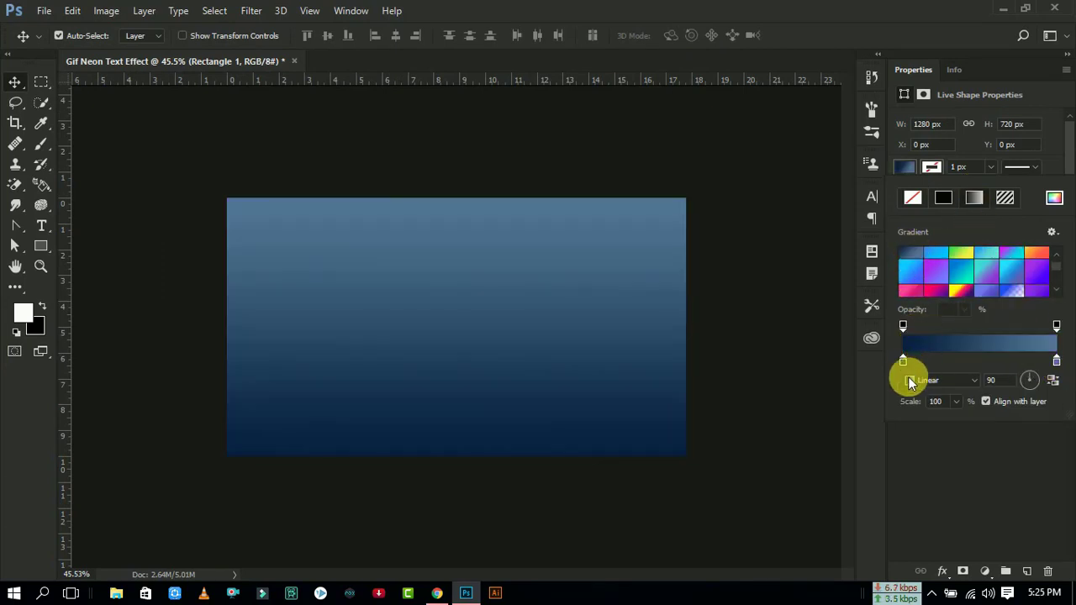
Step: Set the two gradient stops to bright blue and black
double_click(904, 362)
drag(833, 329, 852, 229)
click(1006, 219)
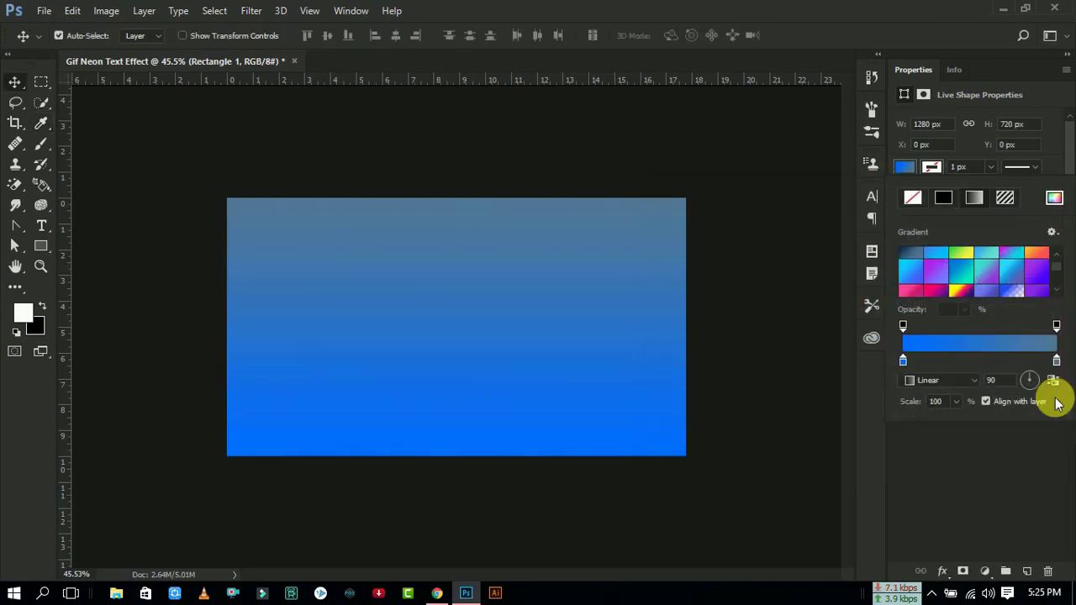
double_click(1057, 360)
drag(709, 409, 500, 493)
click(1032, 222)
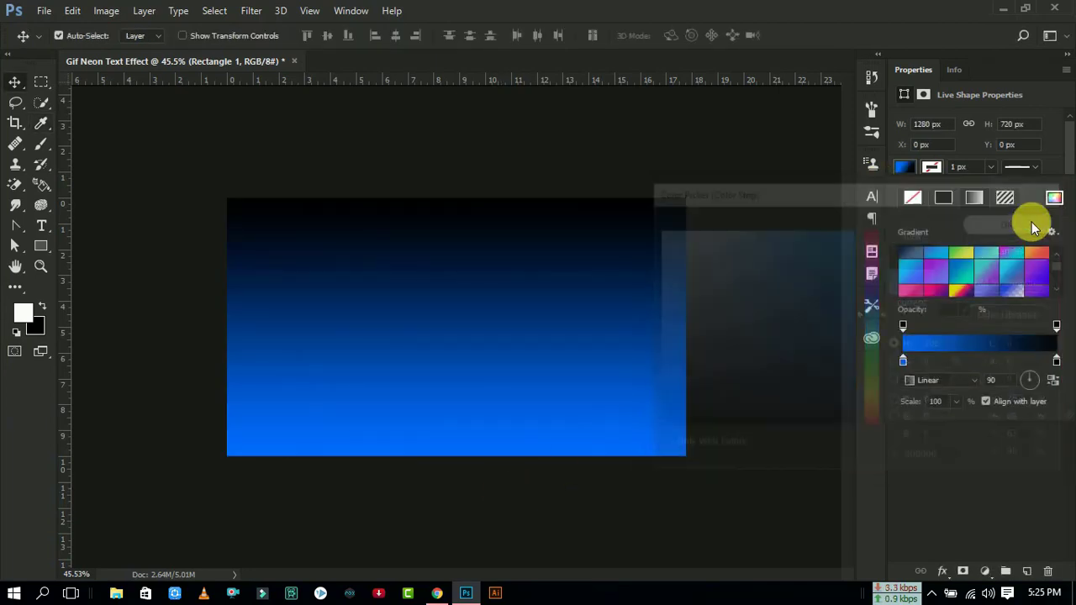
Step: Make the gradient Radial and enlarge it to 160% scale
click(947, 387)
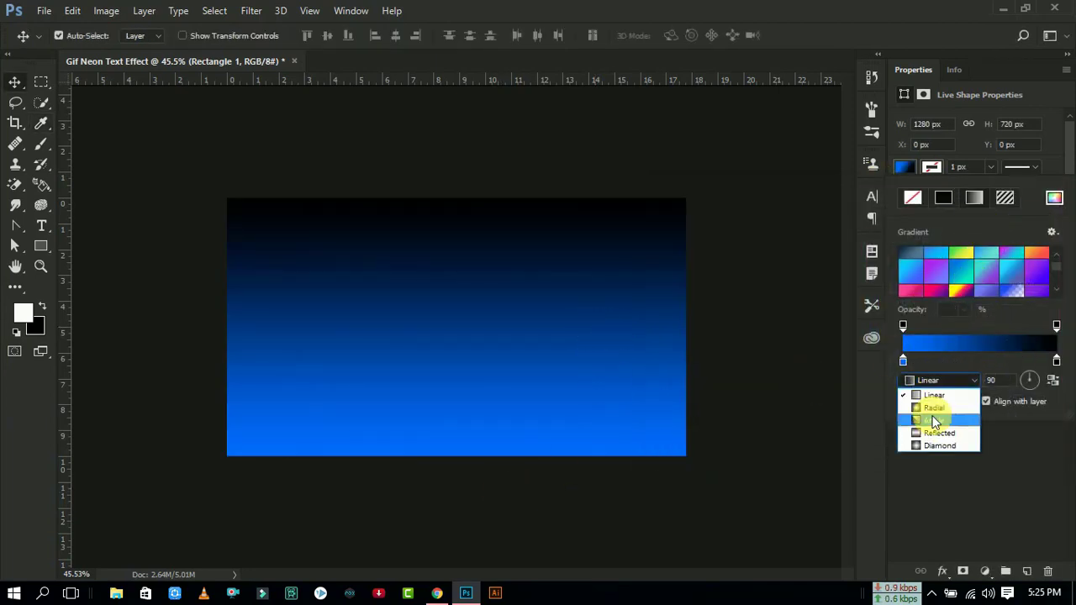
click(933, 406)
mouse_move(933, 409)
mouse_down()
mouse_move(984, 412)
mouse_move(887, 399)
mouse_up()
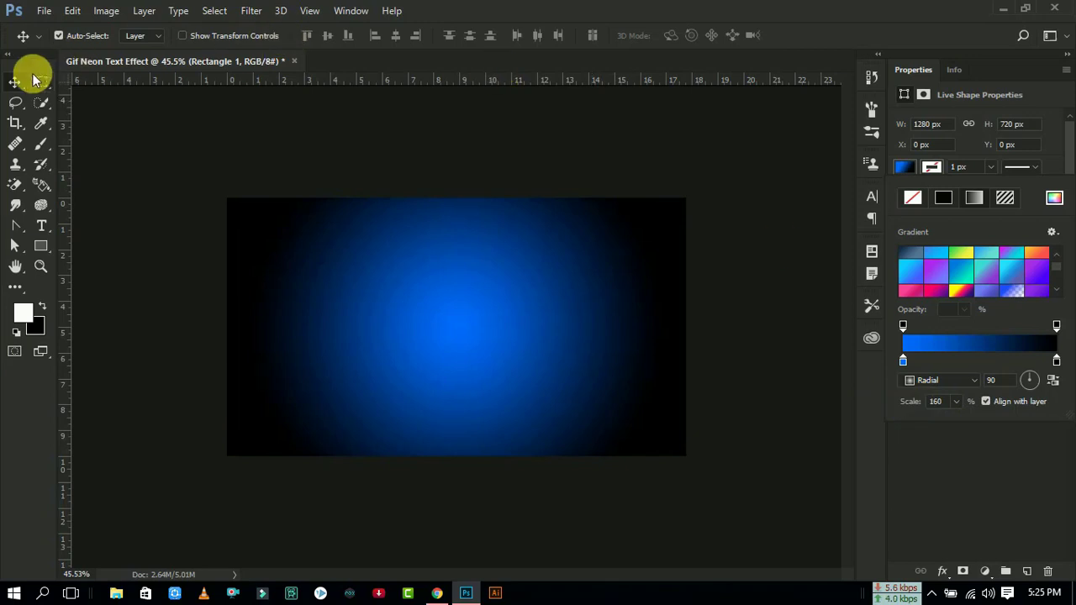
click(785, 233)
click(967, 361)
Step: Set Rectangle 1's blend mode to Overlay
click(940, 318)
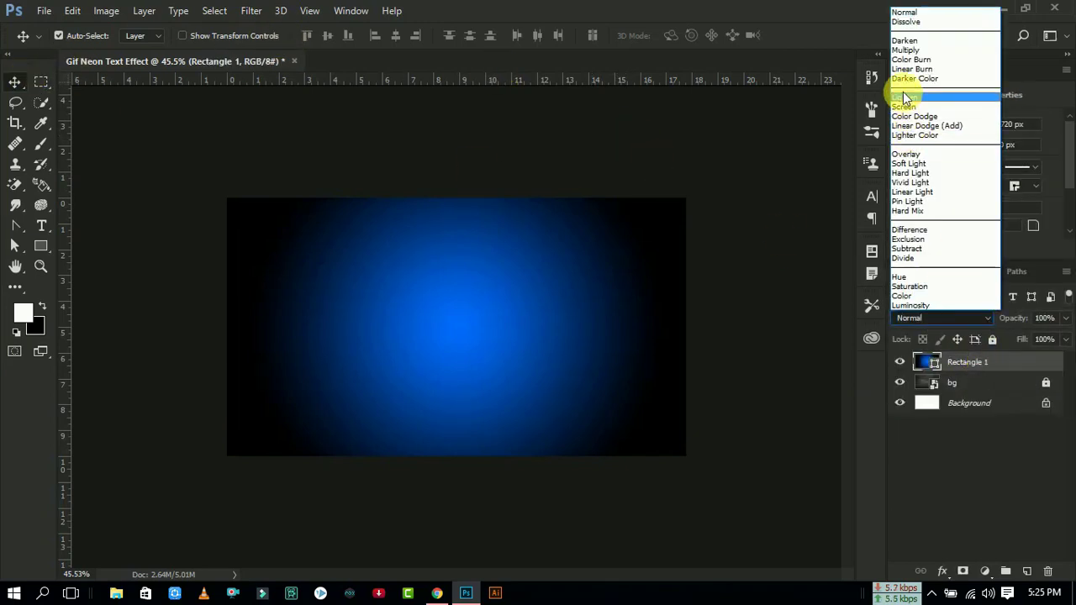
click(906, 154)
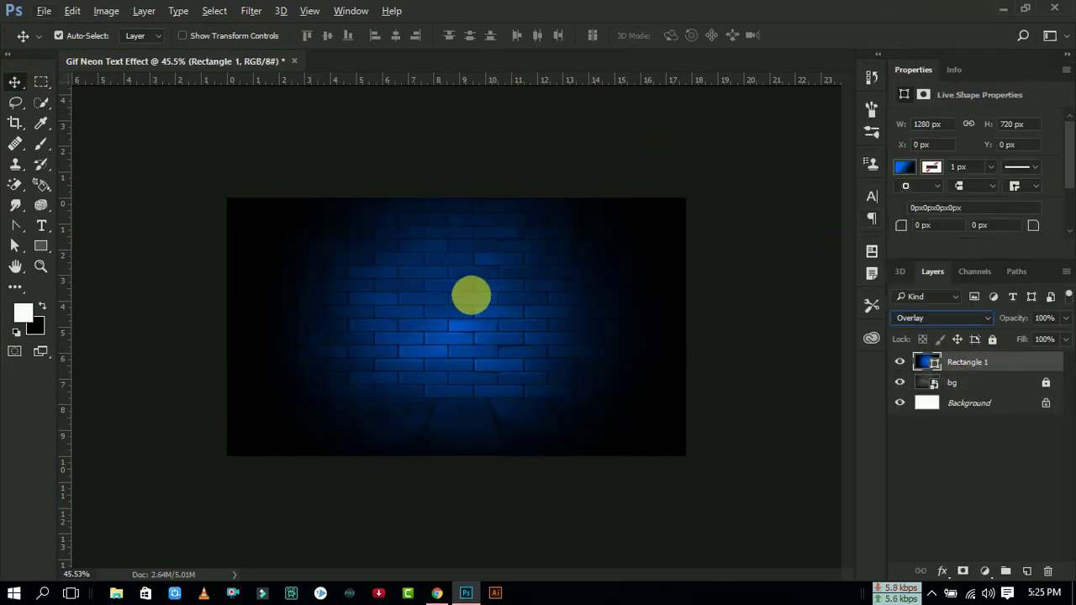
click(716, 355)
scroll(524, 300, up, 2)
scroll(524, 300, down, 1)
Step: Merge Rectangle 1 with the bg layer and name the result 'bg'
click(1047, 364)
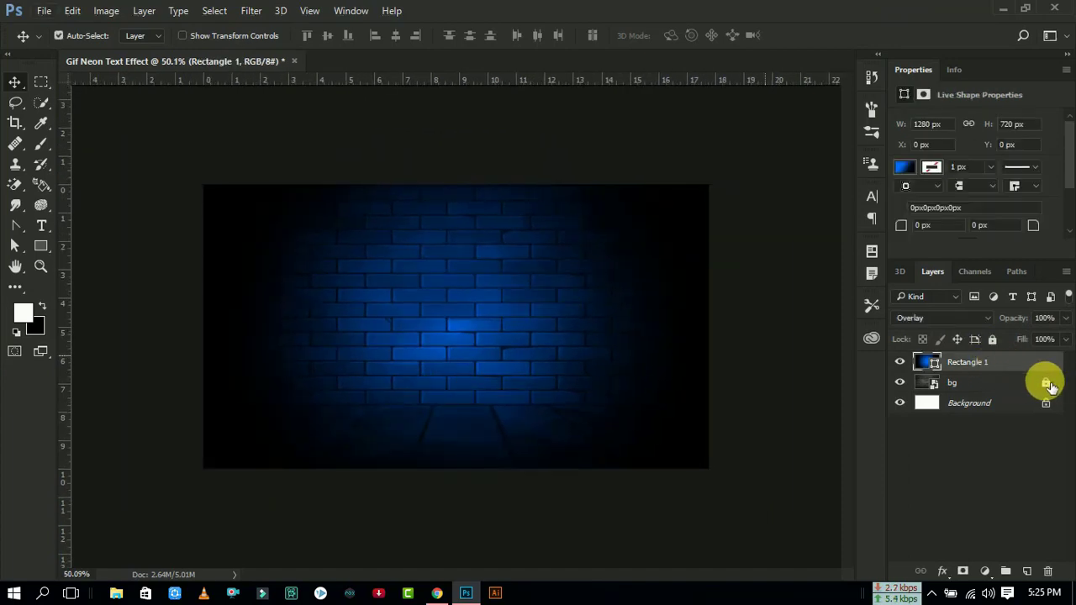
shift+click(1028, 387)
right_click(1027, 387)
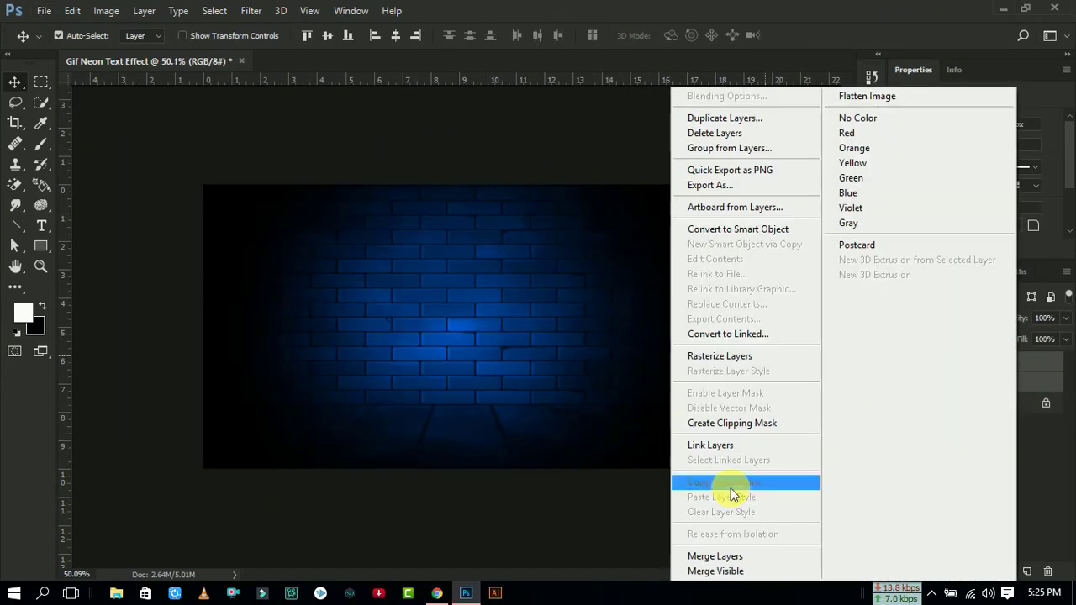
click(732, 556)
text(g)
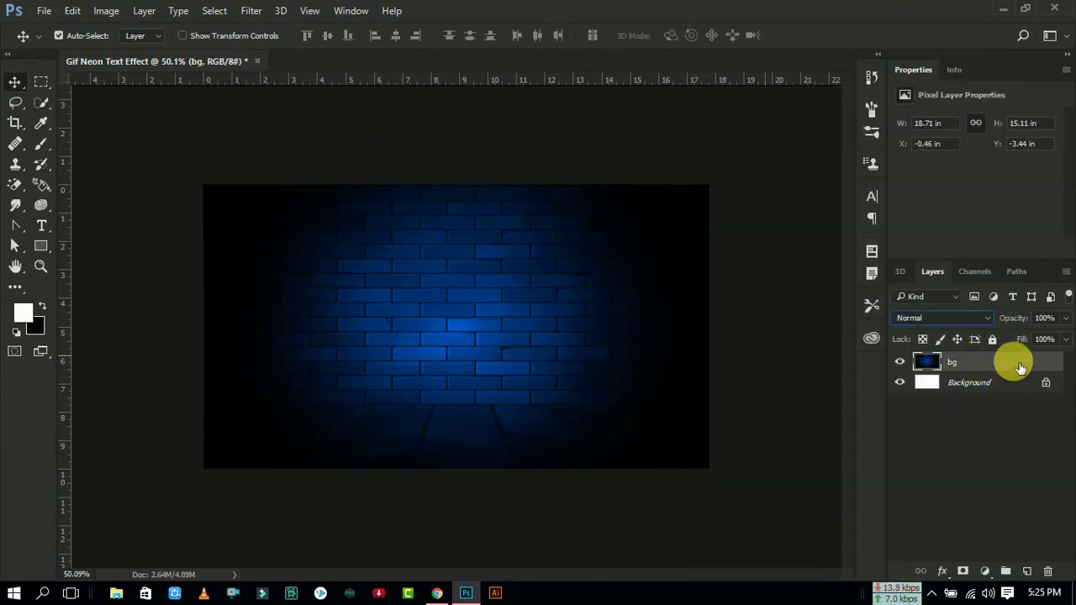
key(Return)
click(41, 225)
Step: Add the white text 'GIF NEON' near the centre of the wall
scroll(385, 360, up, 3)
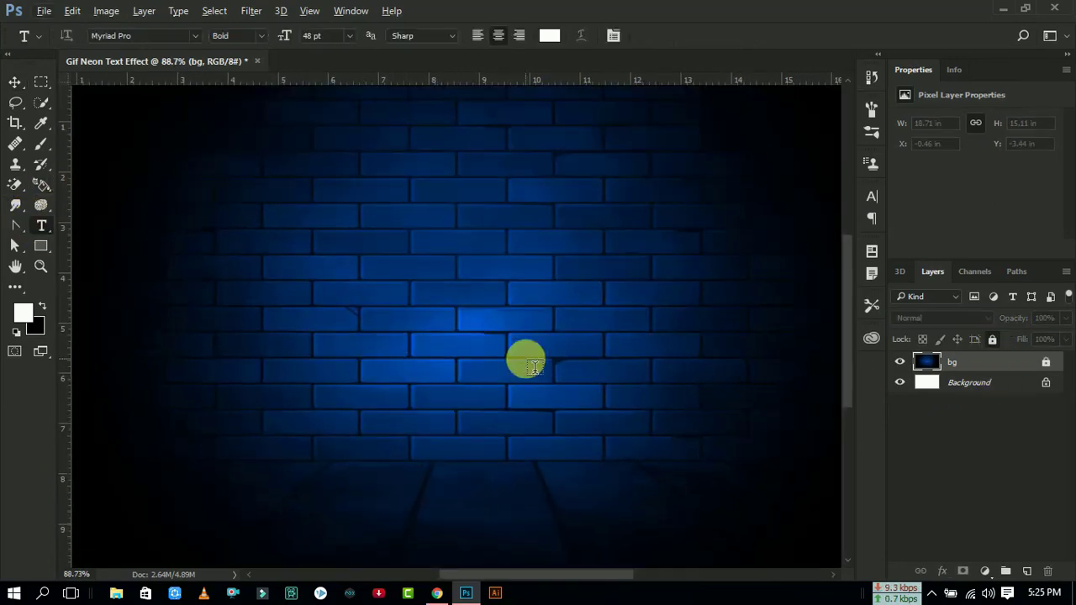
click(405, 318)
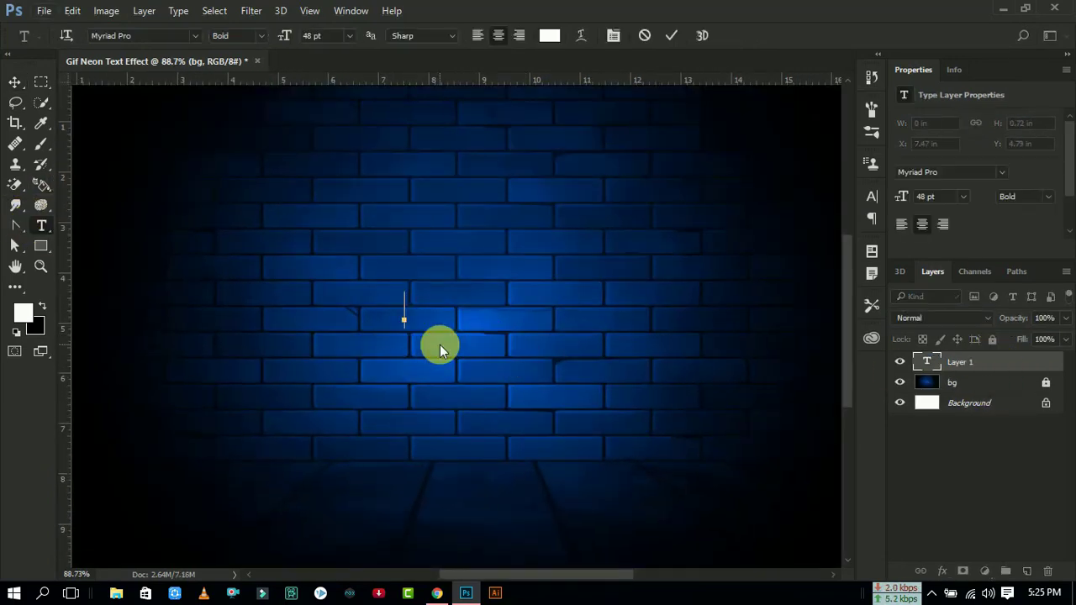
text(NEON)
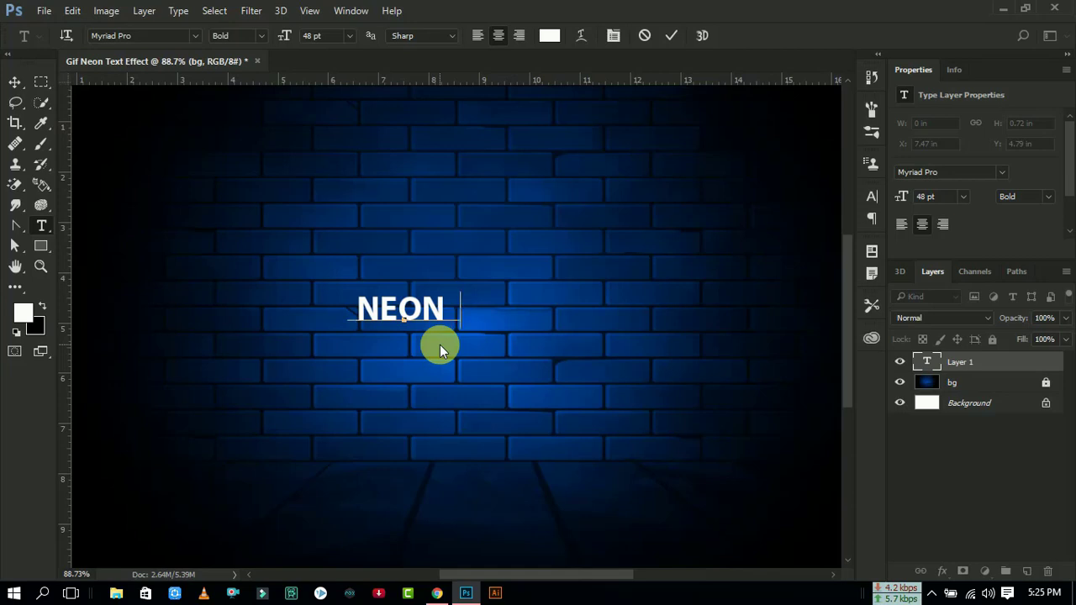
key(BackSpace)
key(BackSpace)
key(BackSpace)
key(BackSpace)
text(G)
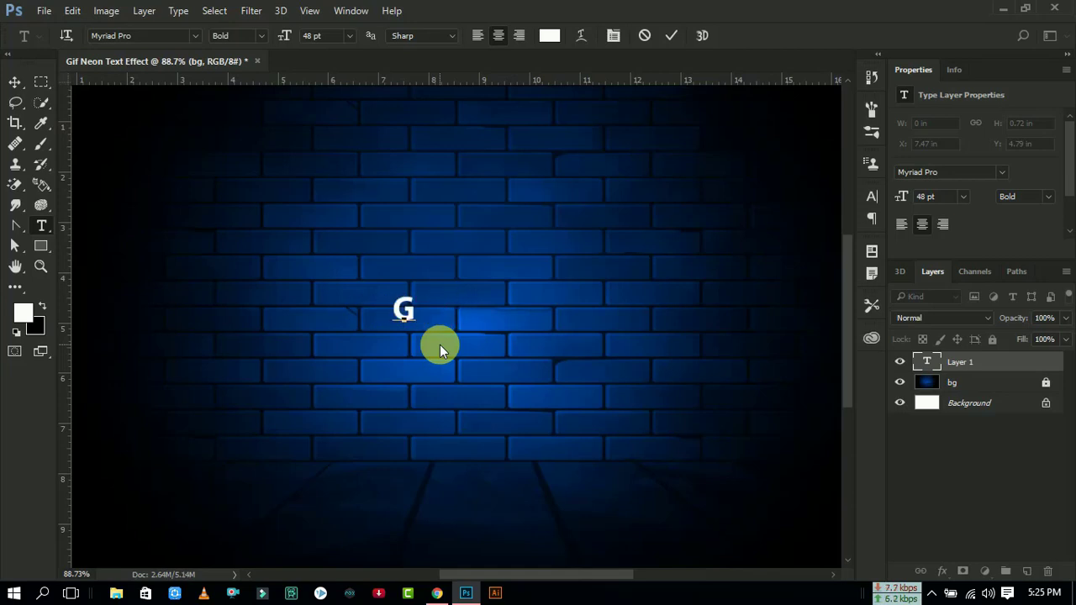
text(IF NEO)
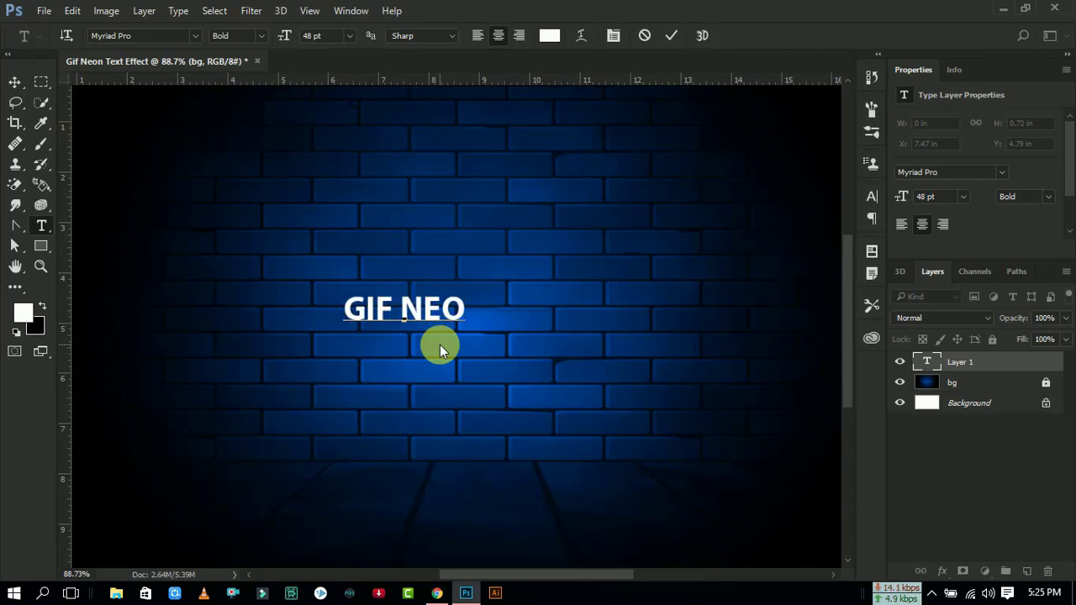
text(N)
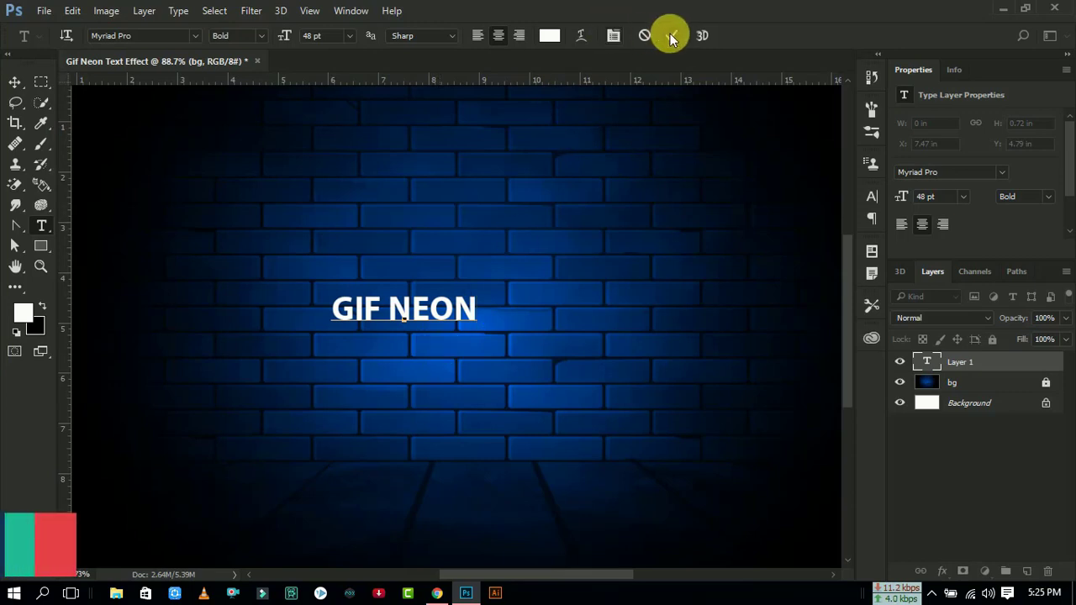
click(670, 36)
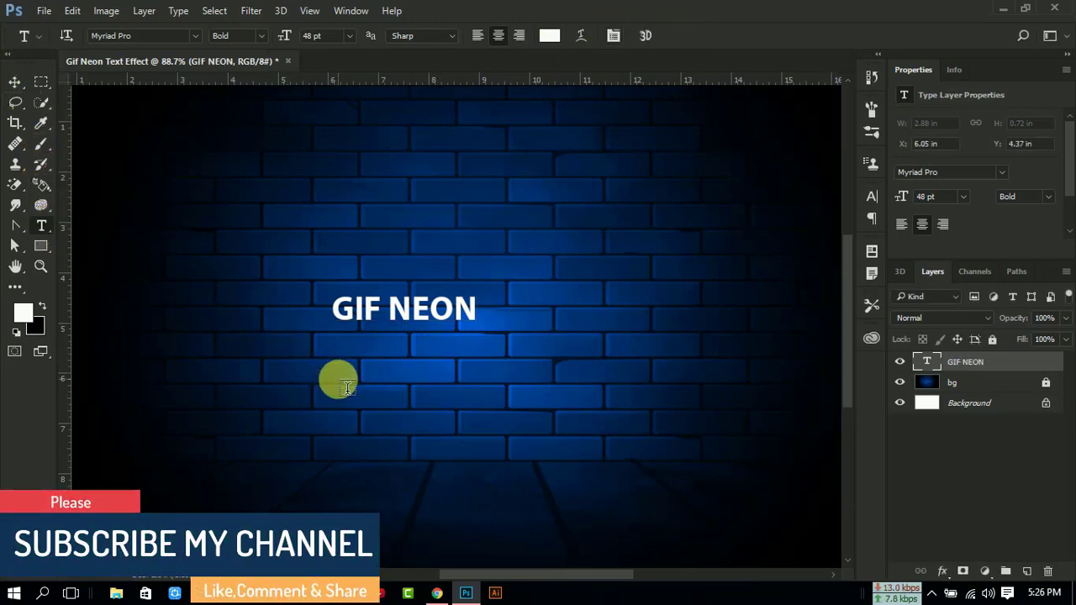
Step: Add a second text line 'EFFECT' beneath GIF NEON
click(390, 372)
text(EFFECT)
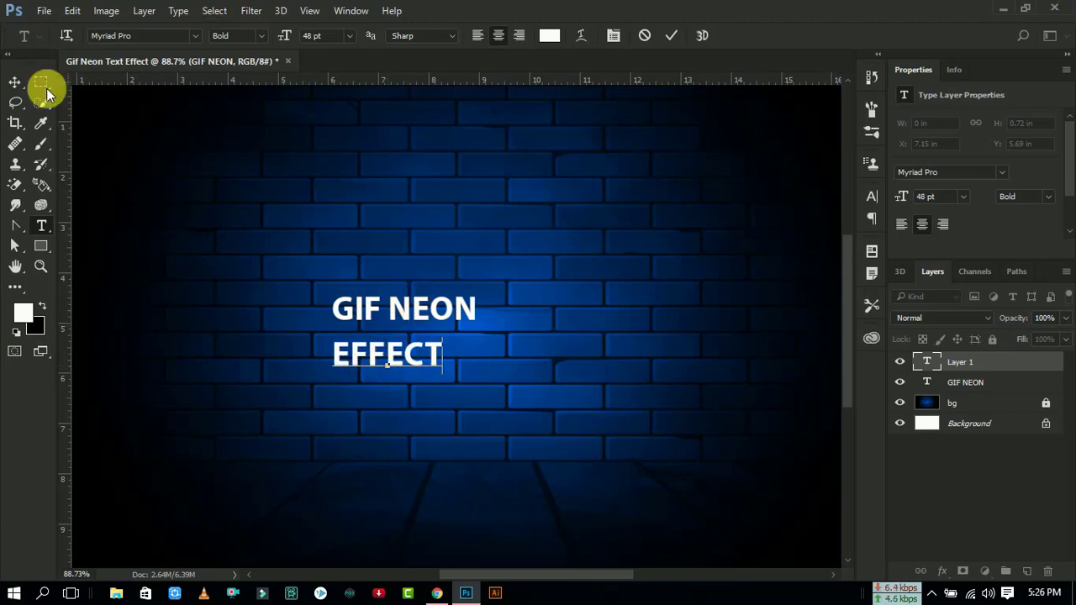
click(14, 82)
click(42, 225)
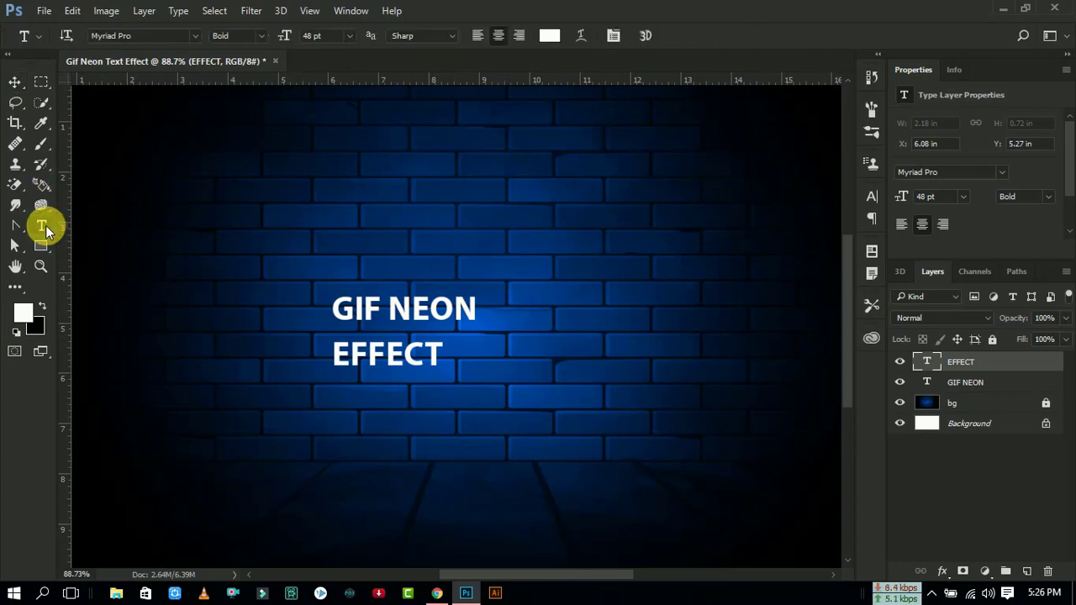
click(14, 81)
Step: Enlarge the GIF NEON text to about 134.49 pt and reposition it
click(445, 323)
key(ctrl+t)
drag(480, 322, 589, 361)
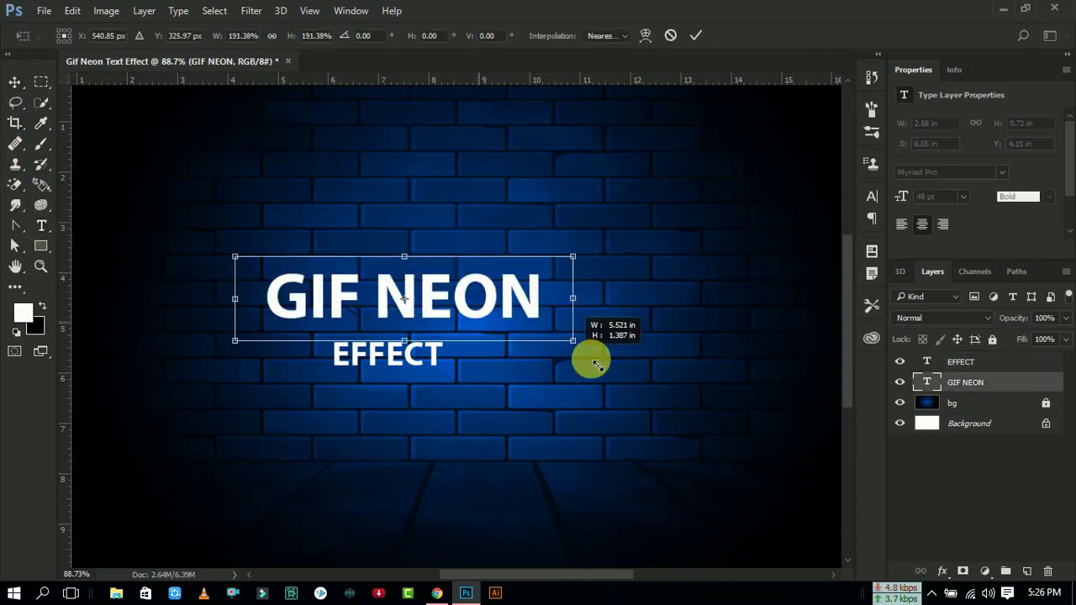
scroll(474, 312, down, 2)
drag(480, 307, 576, 324)
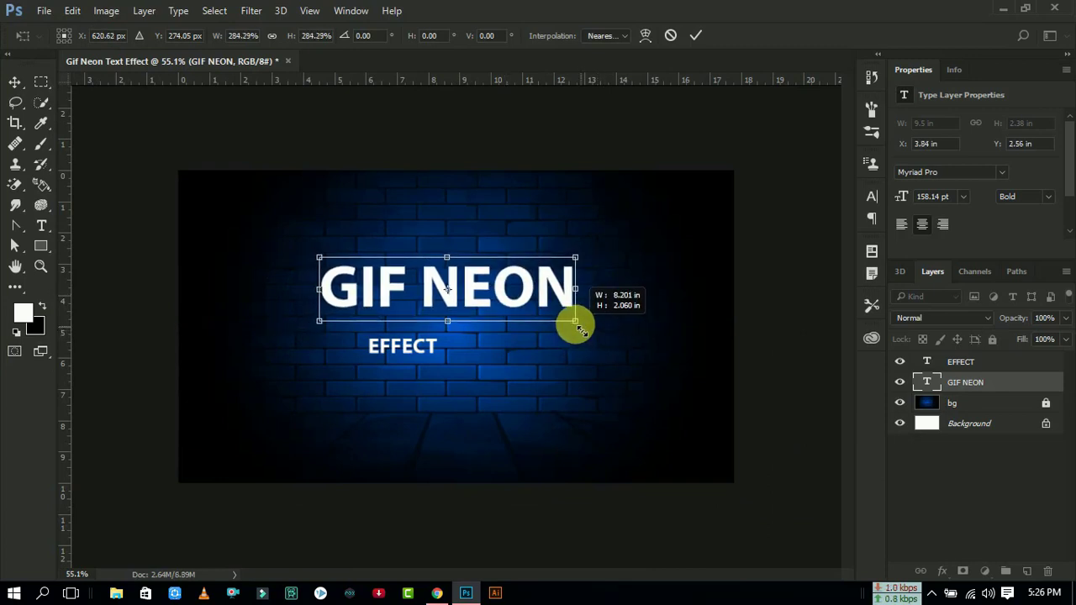
click(696, 35)
Step: Move EFFECT under GIF NEON and enlarge it to about 76.41 pt
mouse_move(413, 345)
mouse_down()
mouse_move(457, 331)
mouse_move(504, 360)
mouse_move(539, 337)
mouse_move(488, 341)
mouse_up()
key(ctrl+t)
click(696, 35)
scroll(452, 343, up, 5)
key(ctrl+t)
click(696, 36)
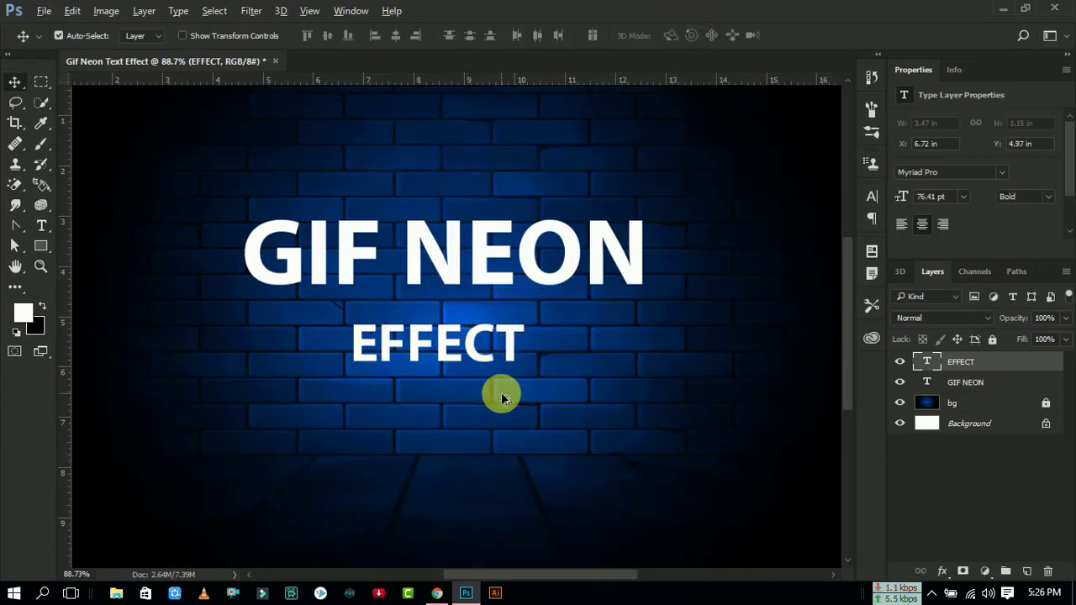
key(ctrl+0)
Step: Centre EFFECT horizontally under GIF NEON and nudge GIF NEON down two steps
ctrl+click(991, 385)
click(394, 37)
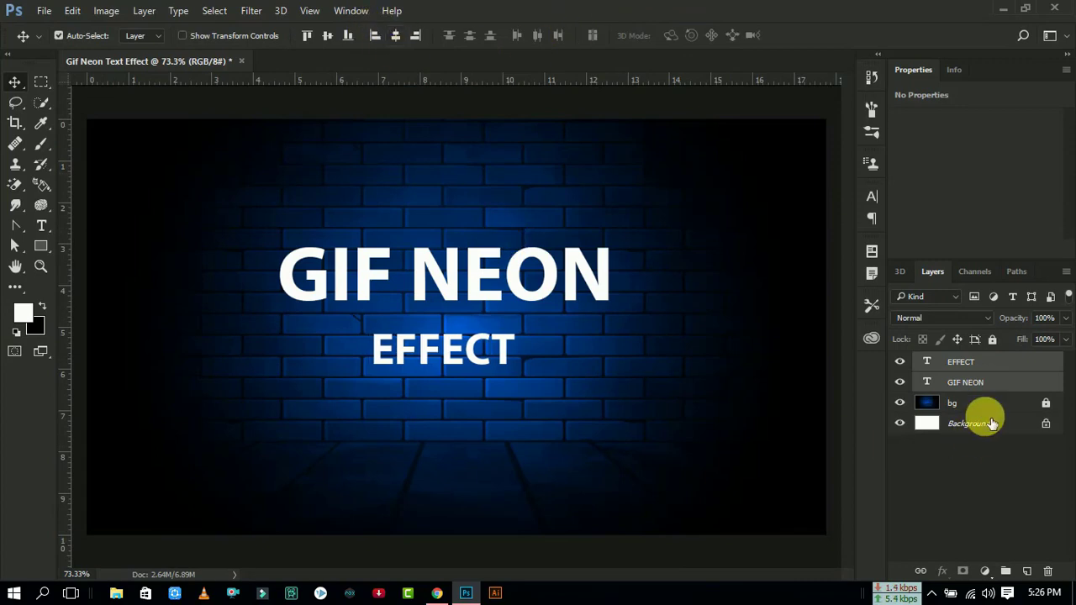
click(995, 382)
key(Down)
key(Down)
key(Down)
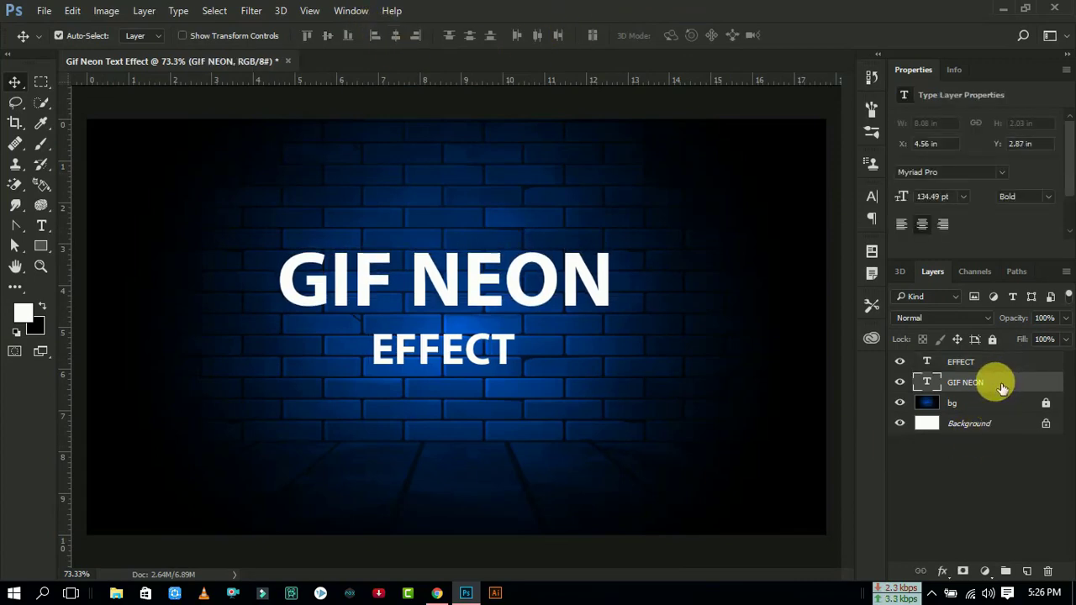
key(Down)
key(Down)
key(Down)
key(Down)
key(Down)
key(Down)
click(501, 348)
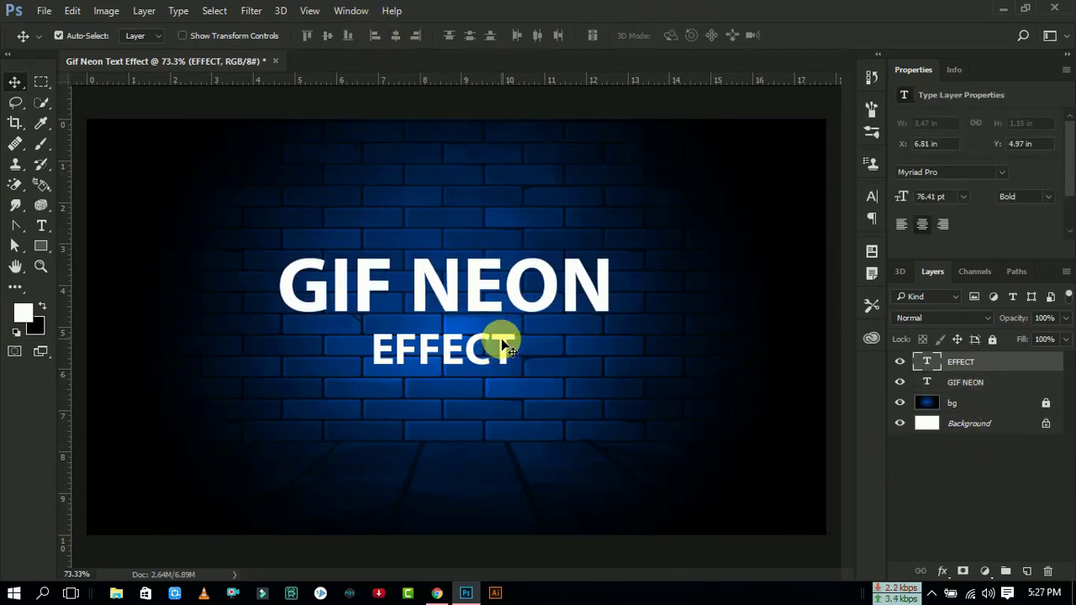
scroll(524, 351, down, 1)
scroll(522, 348, down, 1)
scroll(521, 348, up, 1)
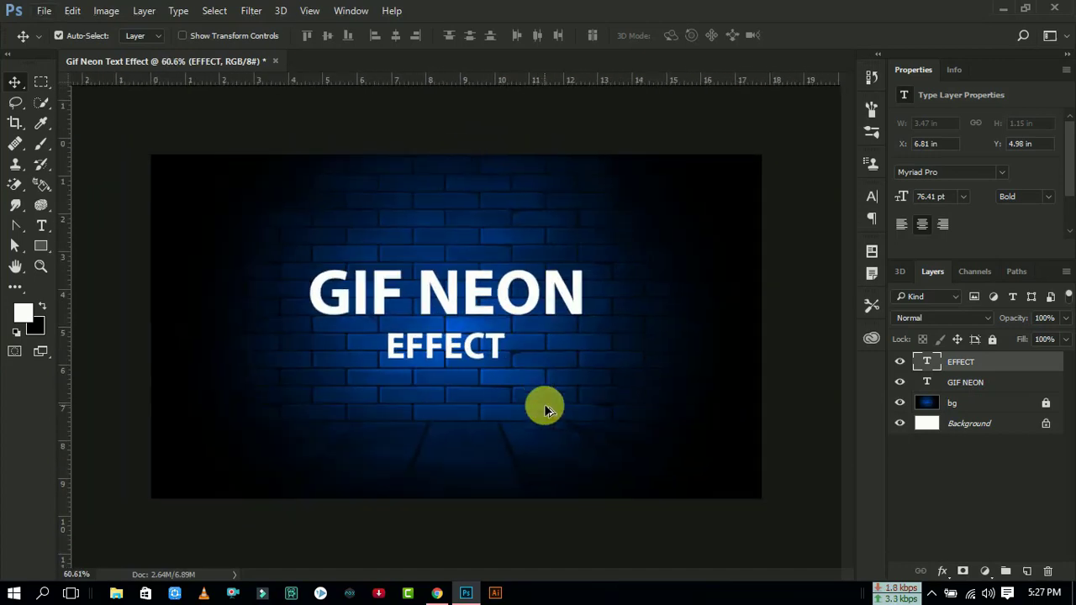
scroll(547, 408, up, 1)
click(1026, 370)
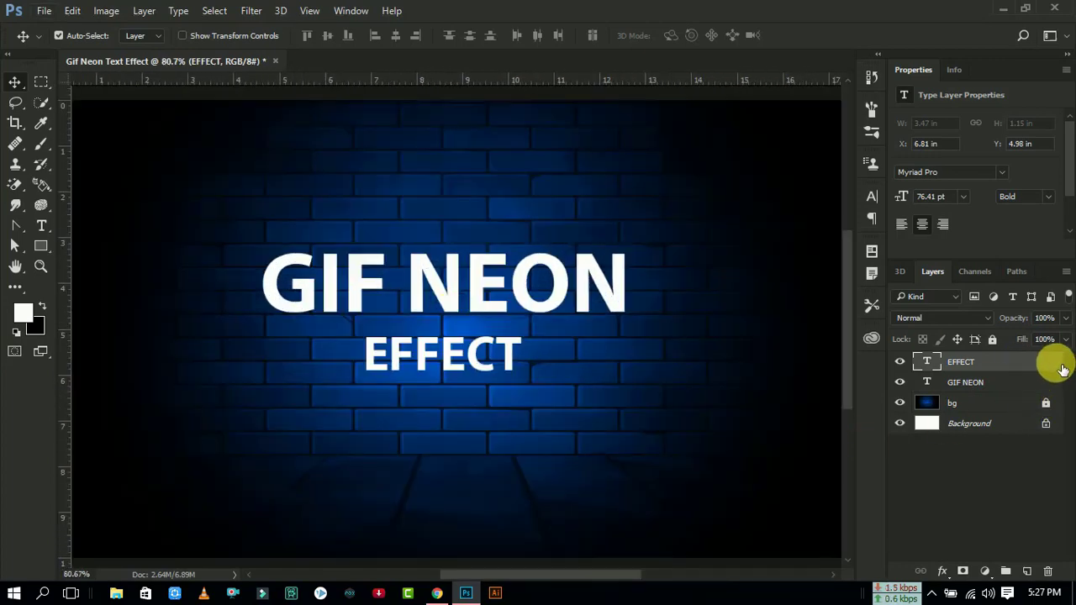
Step: Try a stroke on the EFFECT layer, then undo it
double_click(1030, 370)
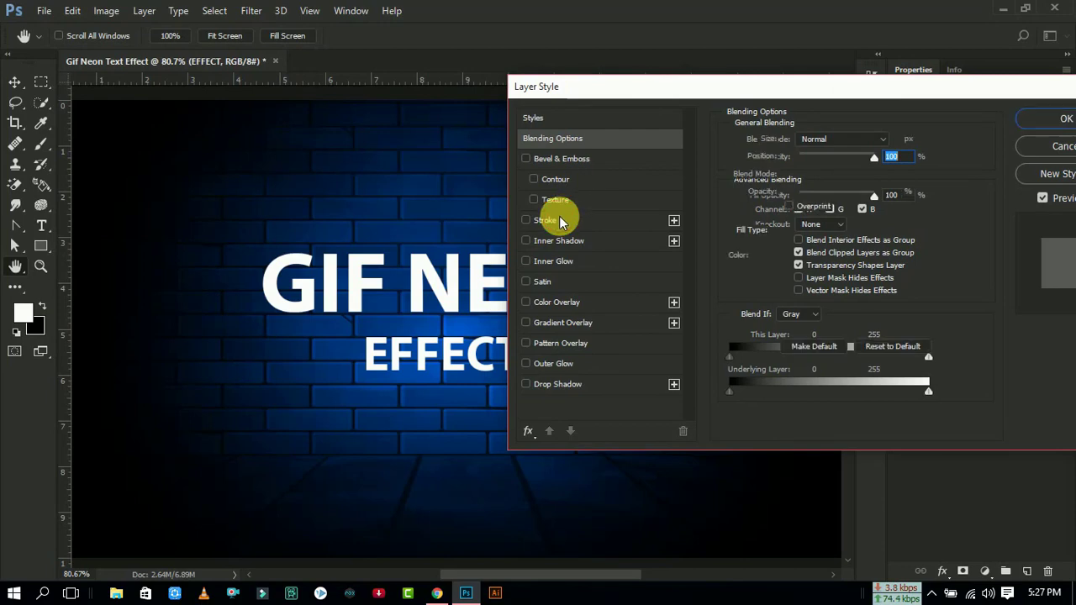
click(555, 219)
click(1061, 119)
key(ctrl+z)
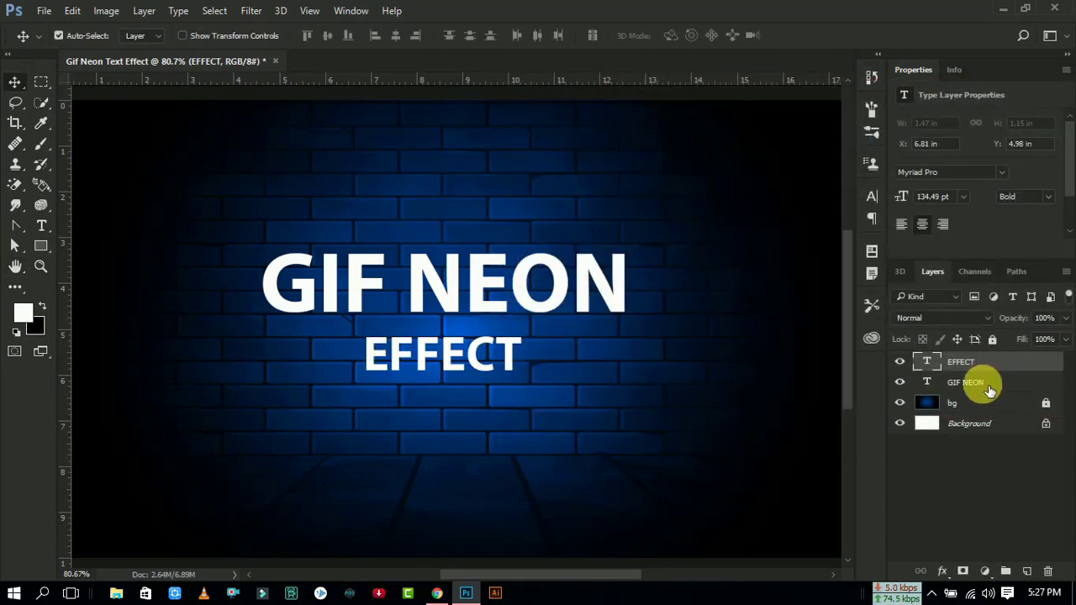
Step: Give GIF NEON a 2 px white Stroke and reduce its Fill to 0%
click(1033, 383)
right_click(1033, 385)
click(735, 112)
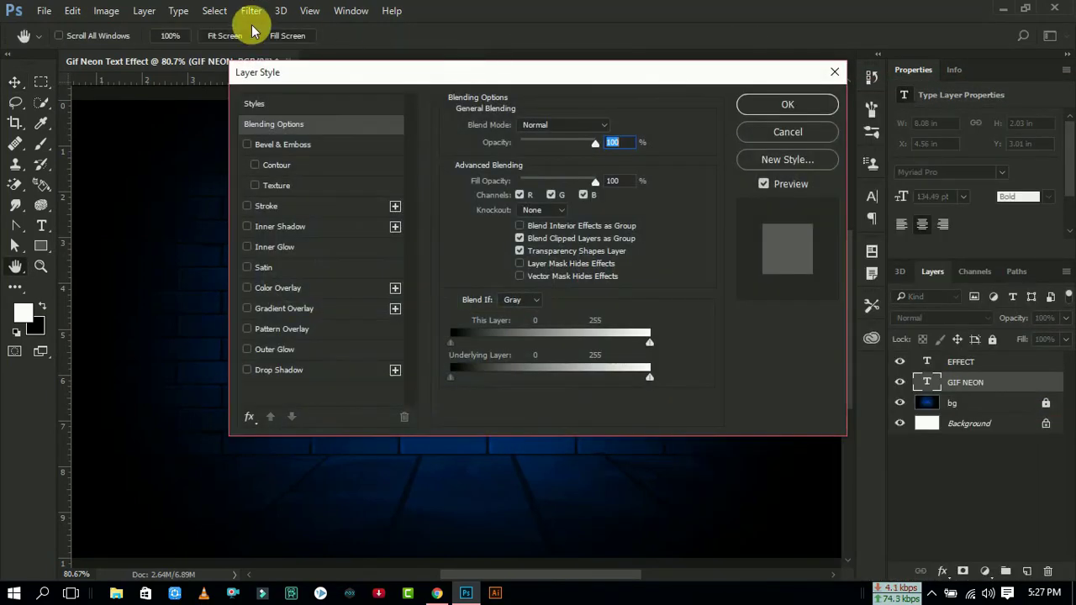
drag(300, 77, 629, 107)
click(600, 241)
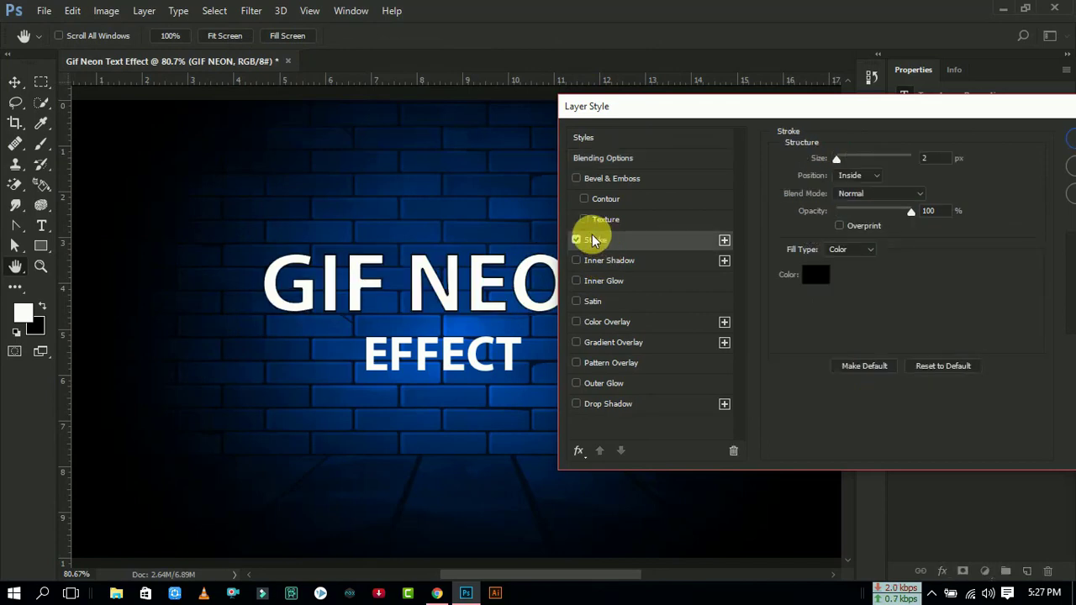
click(836, 272)
click(434, 283)
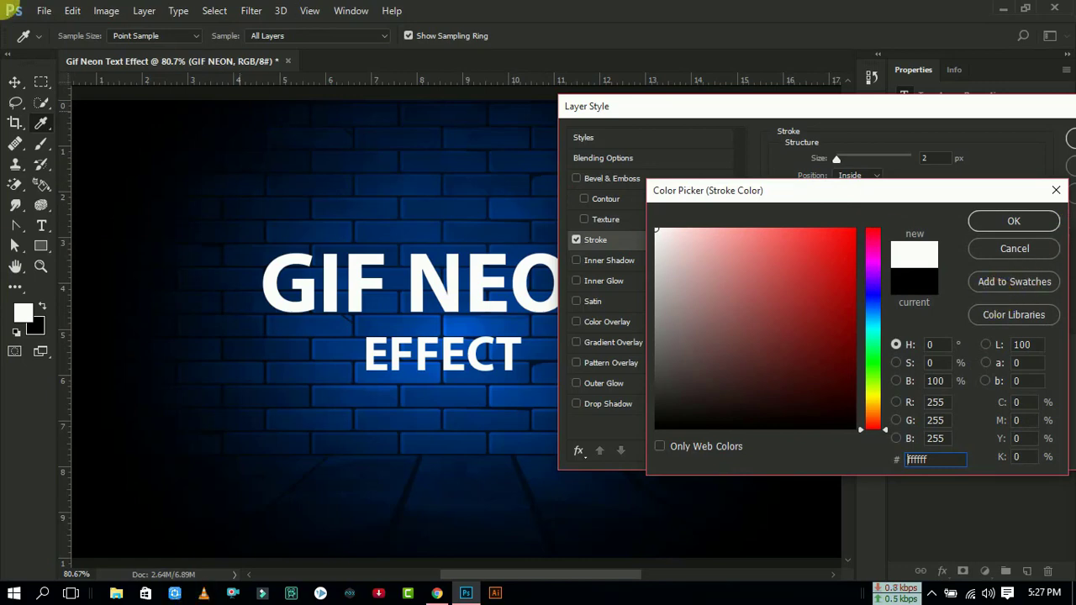
click(1014, 222)
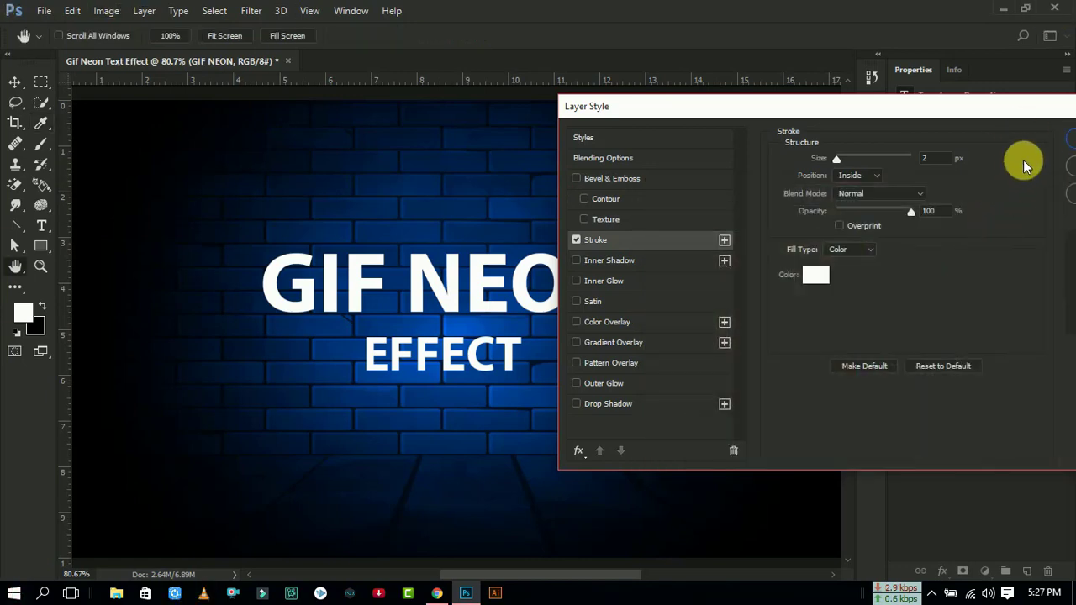
click(1070, 139)
drag(1064, 360, 980, 360)
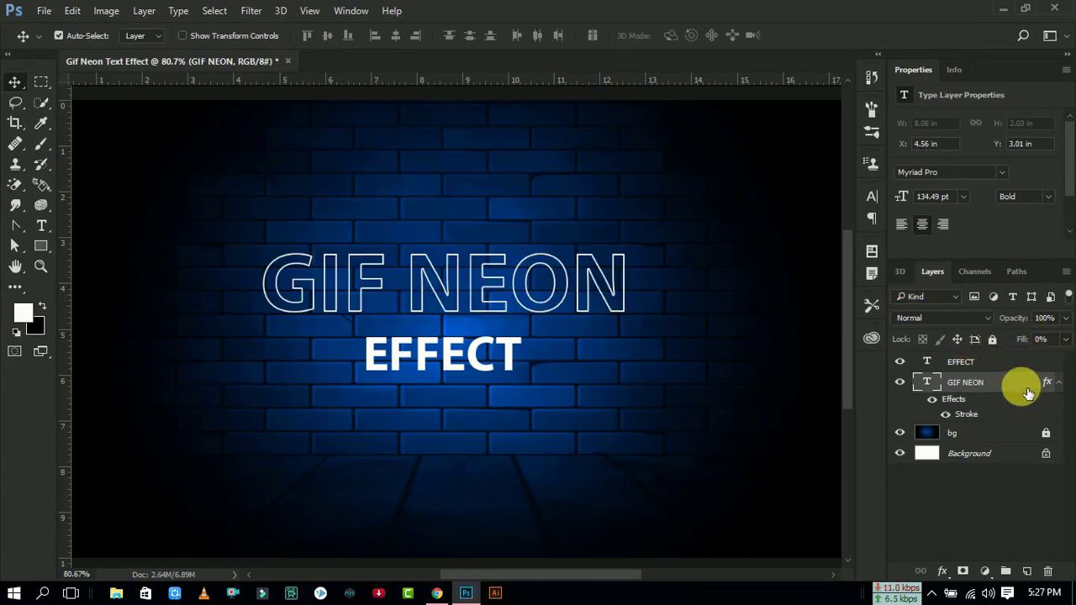
Step: Put GIF NEON into a new layer group named 'color 1'
click(1014, 572)
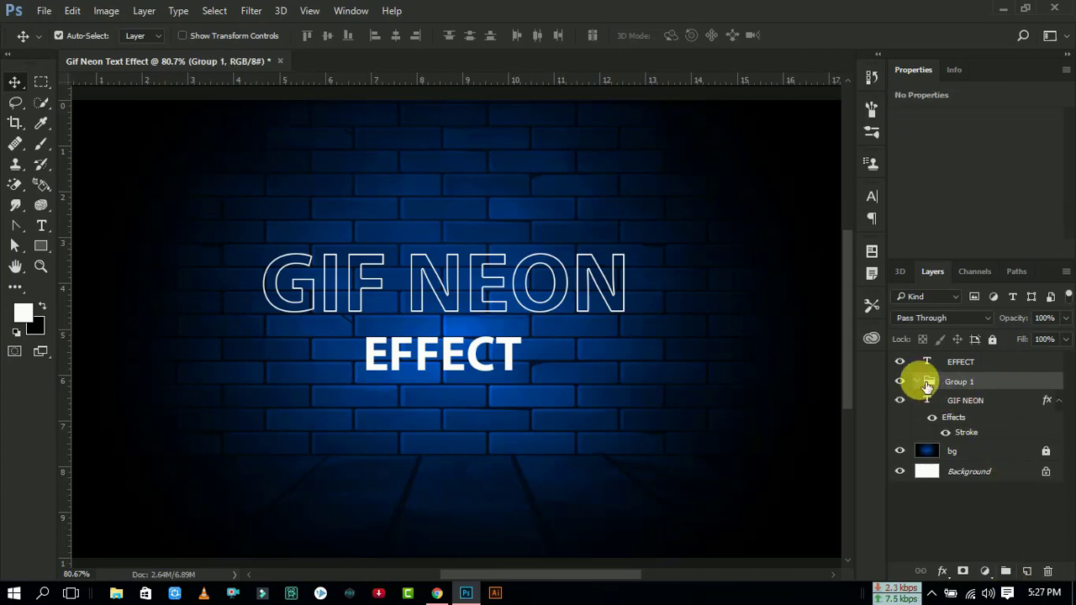
drag(988, 402, 959, 383)
text(colo)
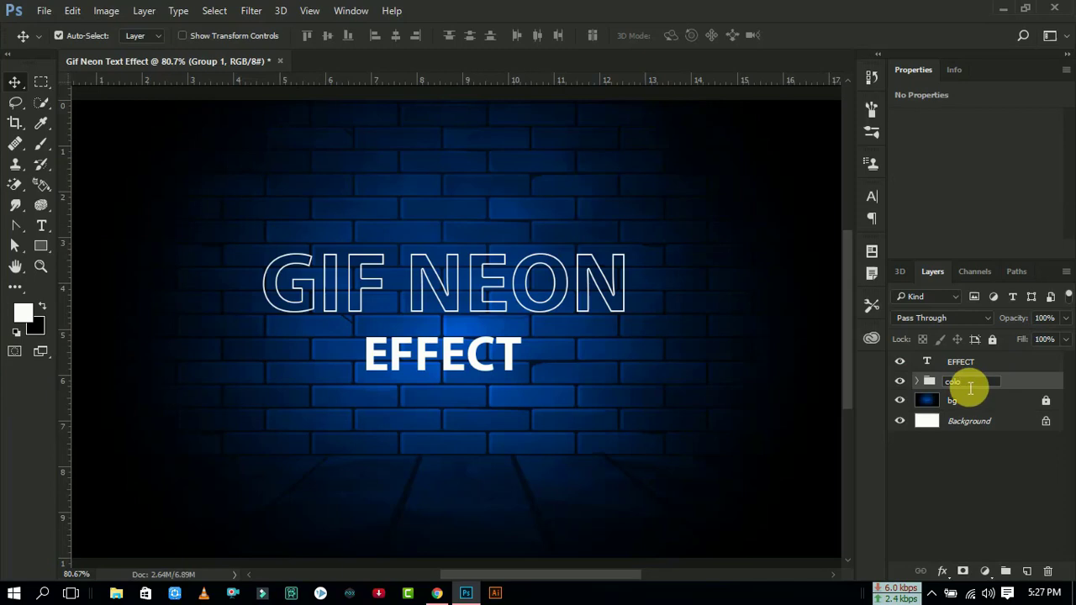
text(r 1)
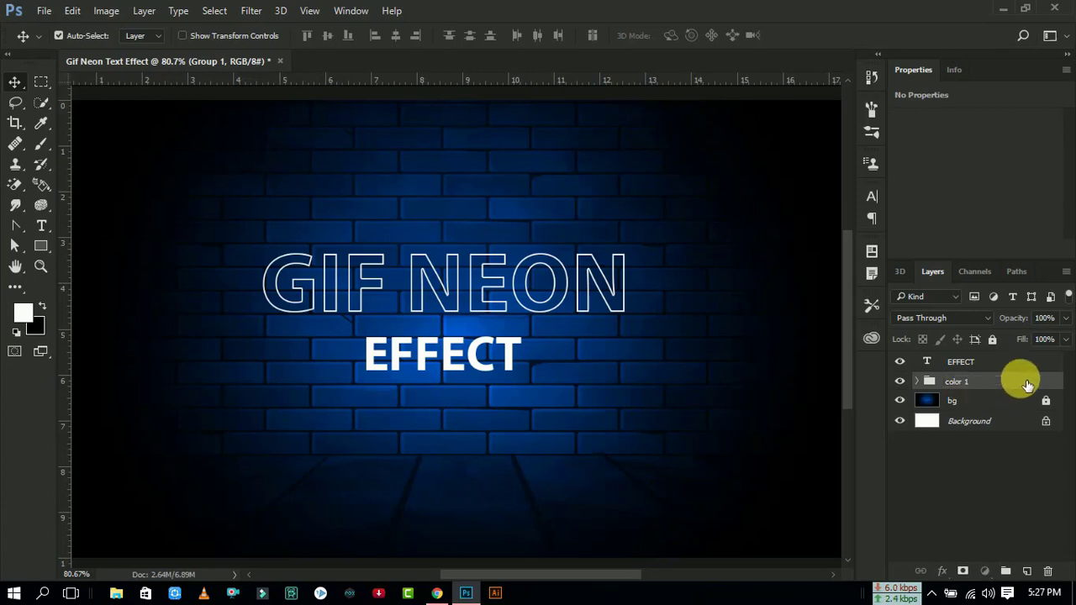
Step: Try a red Outer Glow on the color 1 group, then cancel it
right_click(1024, 383)
click(922, 47)
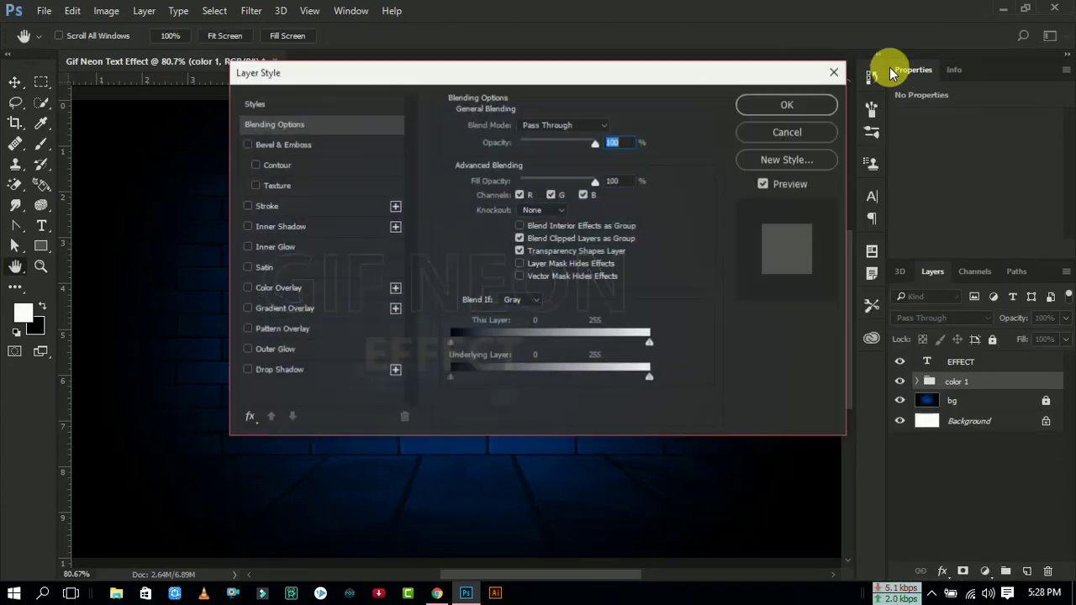
drag(392, 75, 790, 104)
click(680, 385)
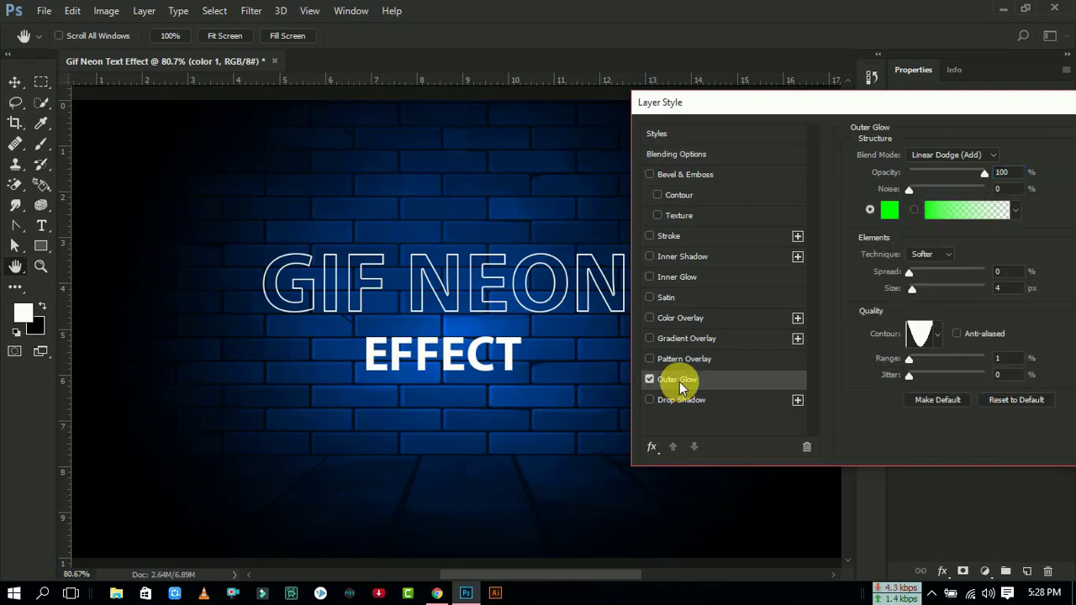
click(880, 213)
click(873, 229)
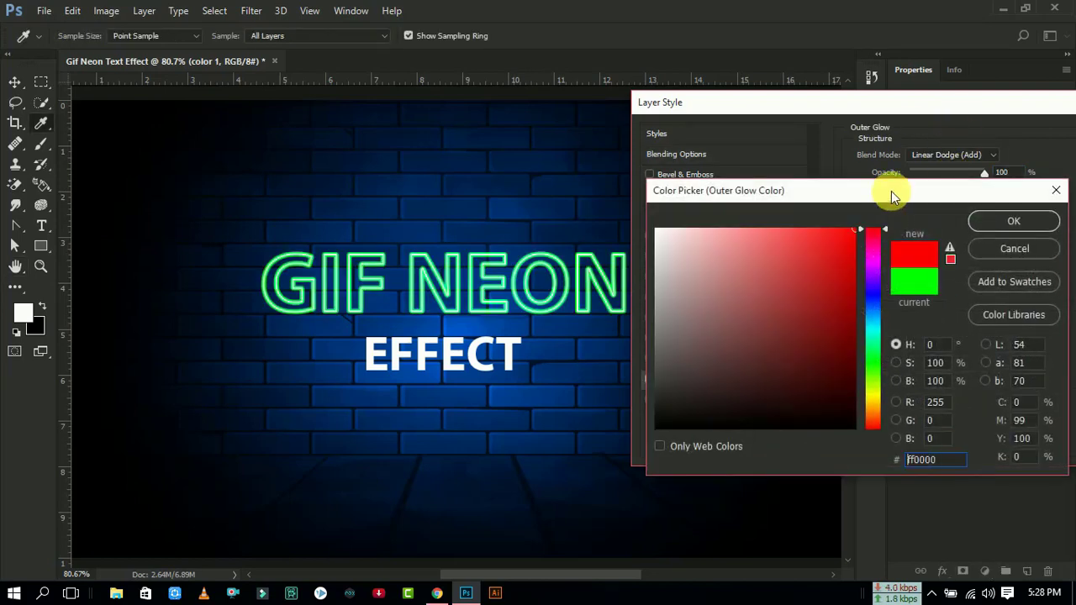
click(1012, 210)
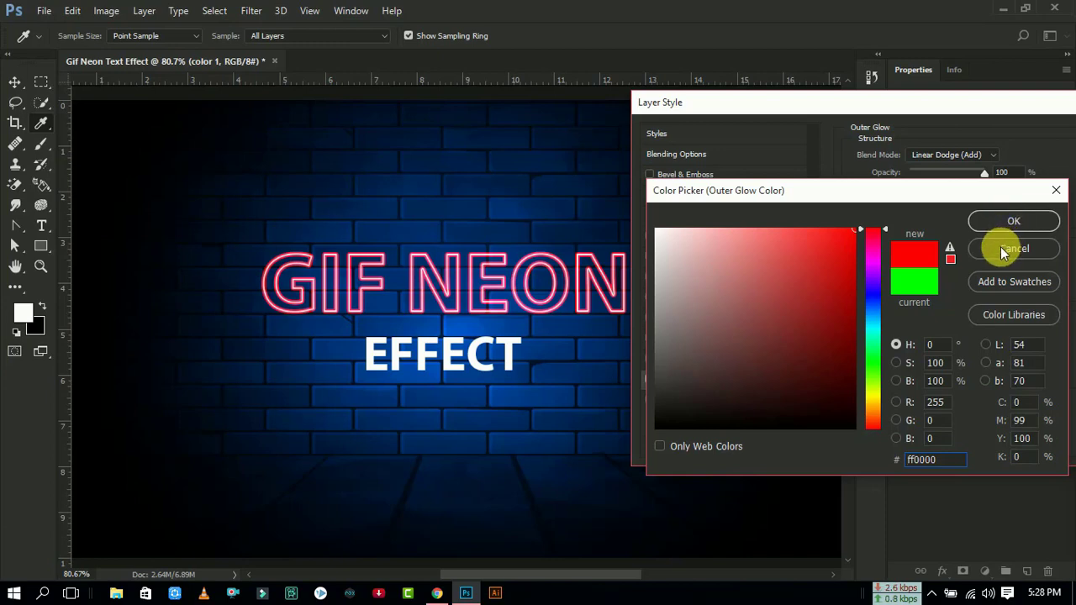
click(1000, 251)
click(1018, 186)
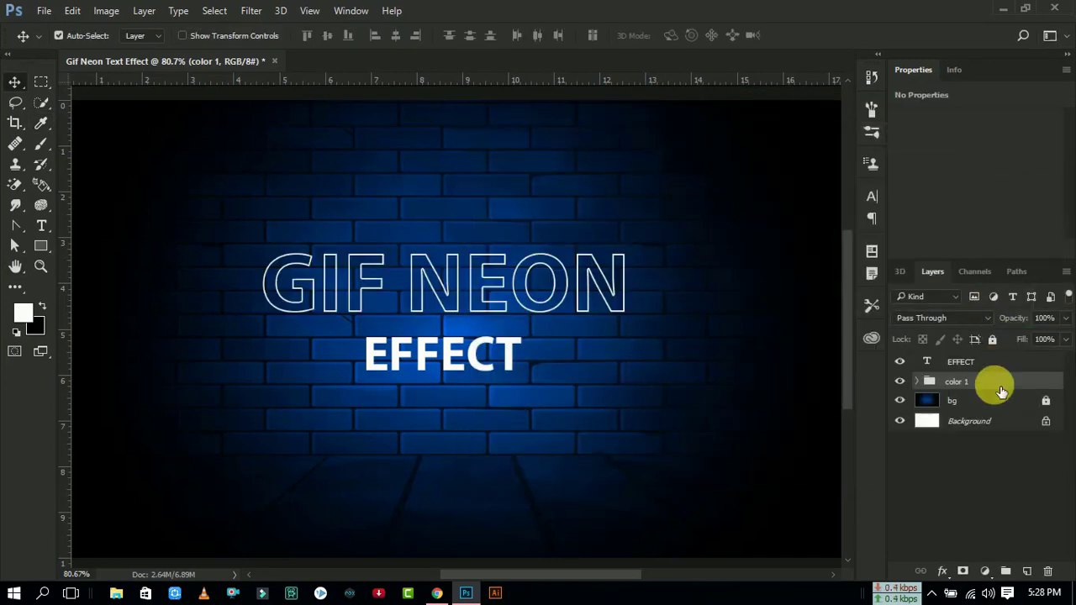
Step: Duplicate the color 1 group and name the copy color 2
mouse_move(1009, 388)
mouse_down()
mouse_move(967, 582)
mouse_move(1026, 571)
mouse_up()
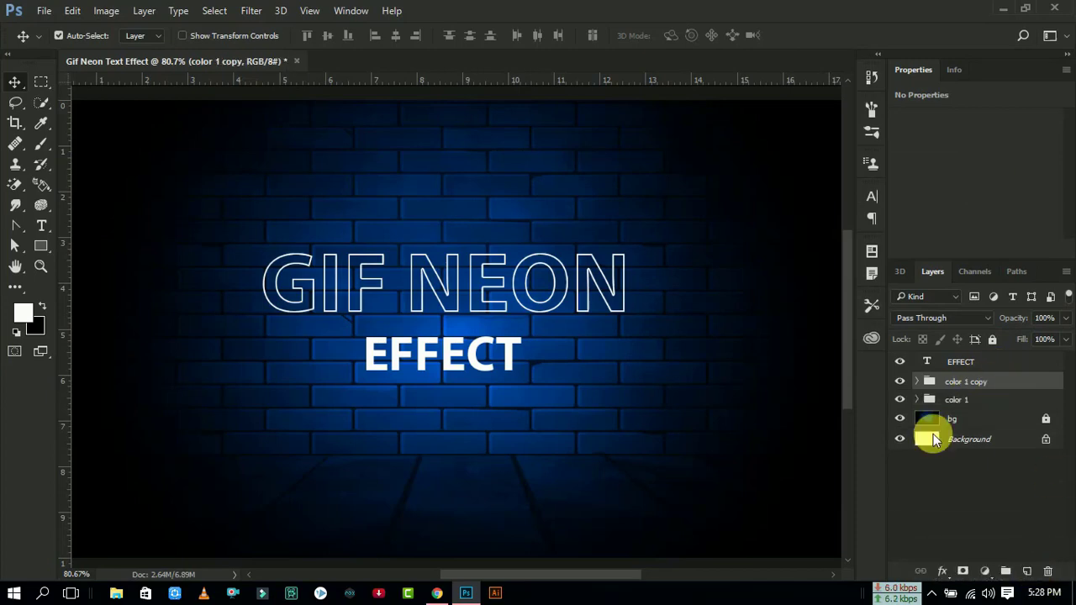
key(ctrl+shift+Left)
key(ctrl+shift+Left)
key(Return)
Step: Add an Outer Glow to the color 1 group and set its colour to green
right_click(1008, 402)
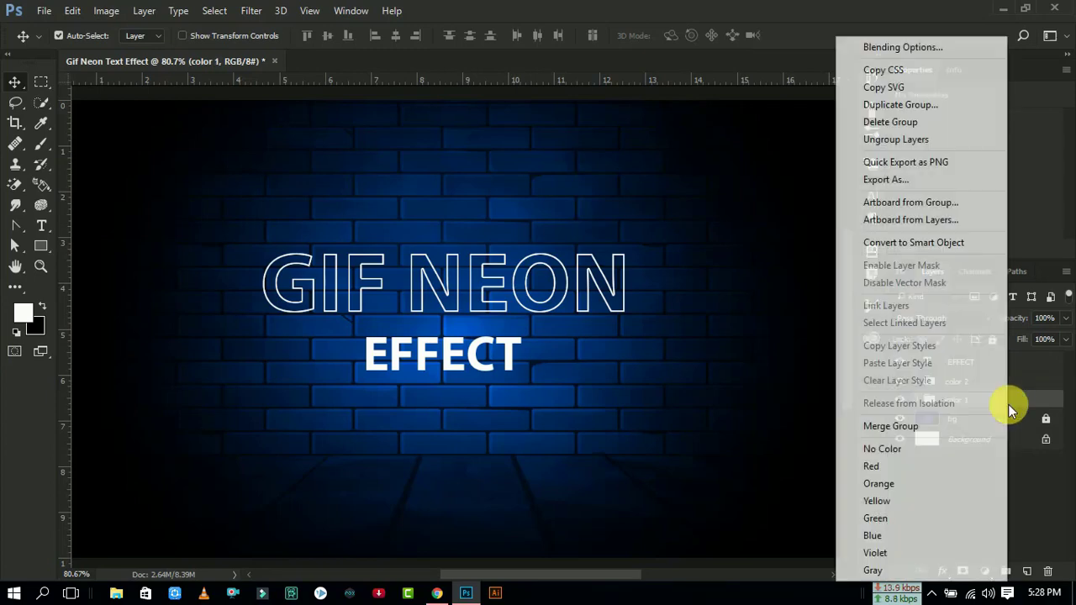
click(892, 46)
drag(420, 75, 699, 159)
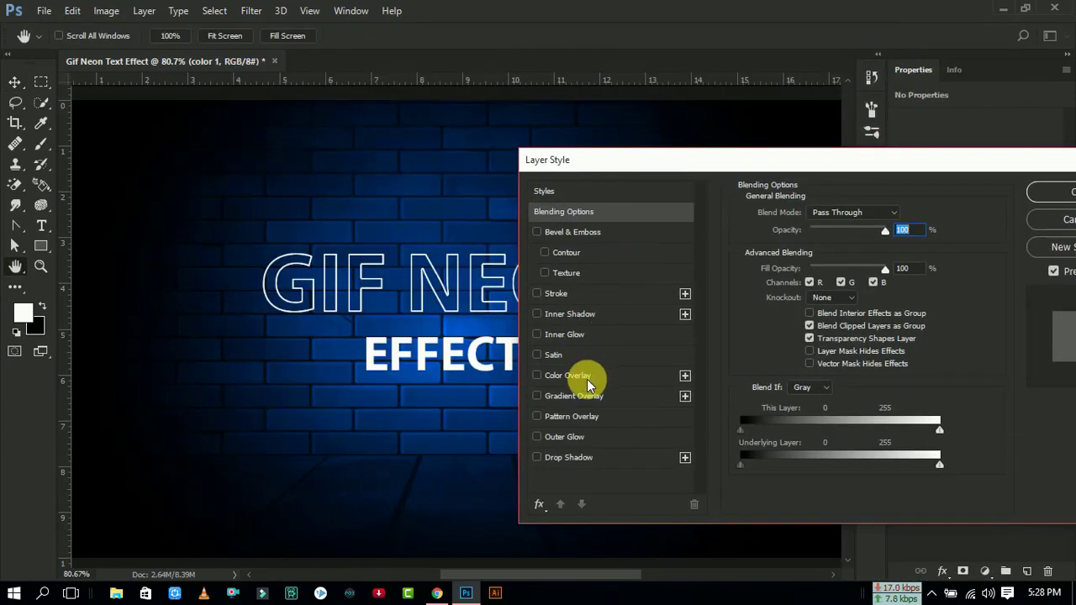
click(581, 377)
click(565, 437)
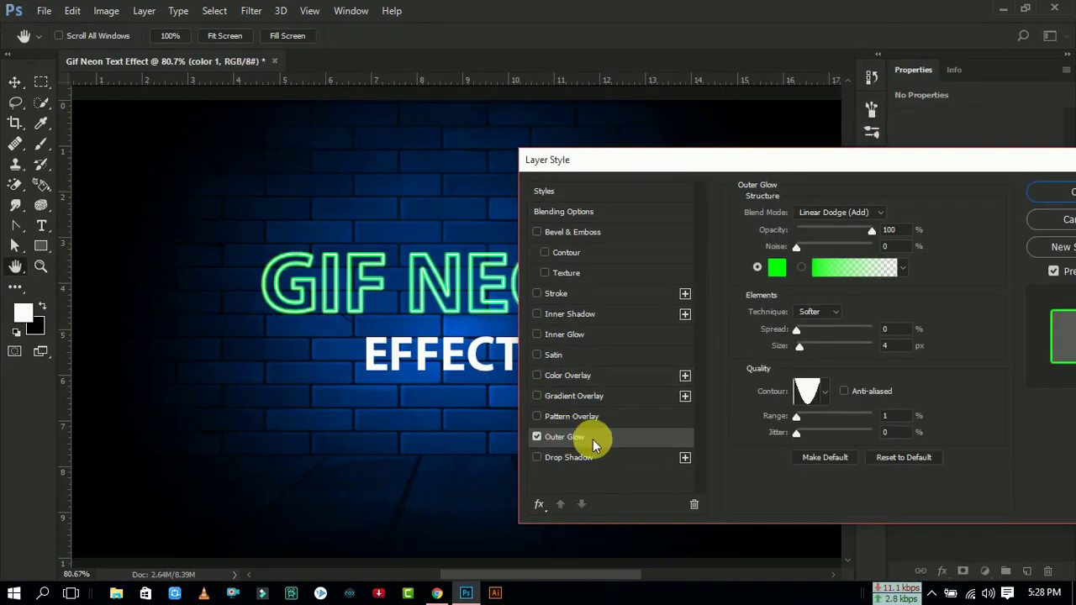
click(766, 267)
mouse_move(873, 369)
mouse_down()
mouse_move(889, 362)
mouse_move(891, 375)
mouse_move(887, 360)
mouse_up()
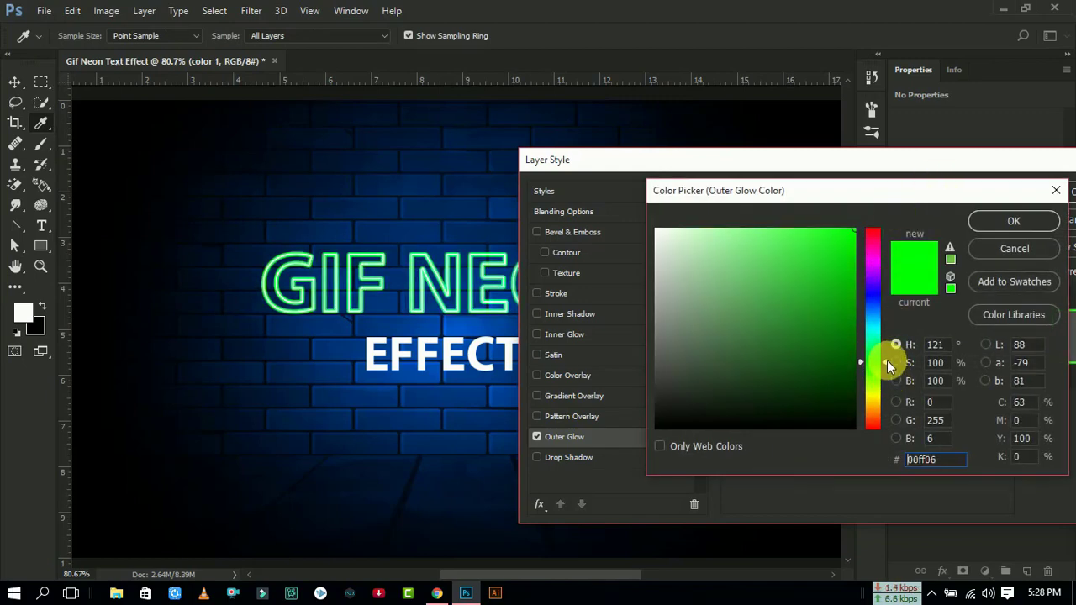
click(997, 221)
Step: Set the green glow to Spread 0 and Size 35, and apply it
mouse_move(869, 163)
mouse_down()
mouse_move(871, 83)
mouse_move(877, 151)
mouse_move(661, 161)
mouse_up()
drag(800, 250, 892, 250)
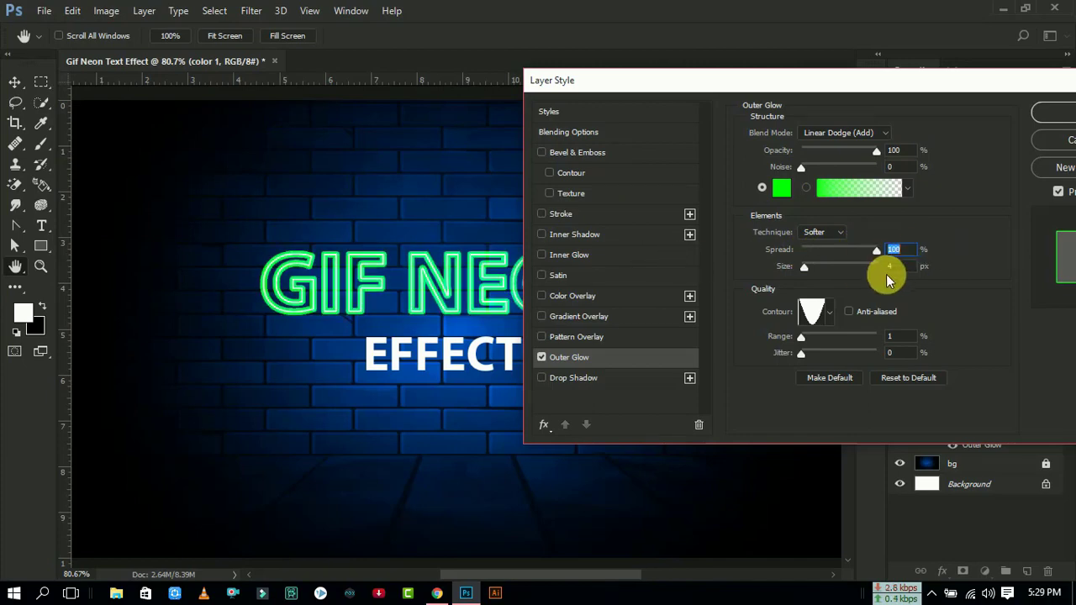
mouse_move(804, 267)
mouse_down()
mouse_move(794, 266)
mouse_move(857, 267)
mouse_move(801, 274)
mouse_up()
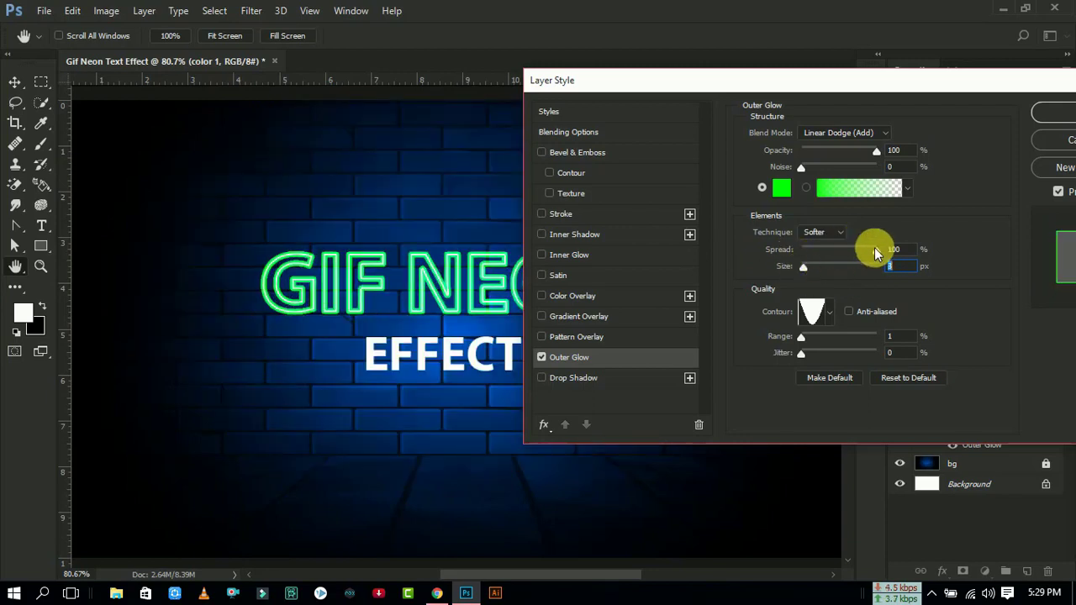
mouse_move(877, 250)
mouse_down()
mouse_move(801, 249)
mouse_move(821, 276)
mouse_move(813, 268)
mouse_move(860, 257)
mouse_move(752, 257)
mouse_move(818, 269)
mouse_up()
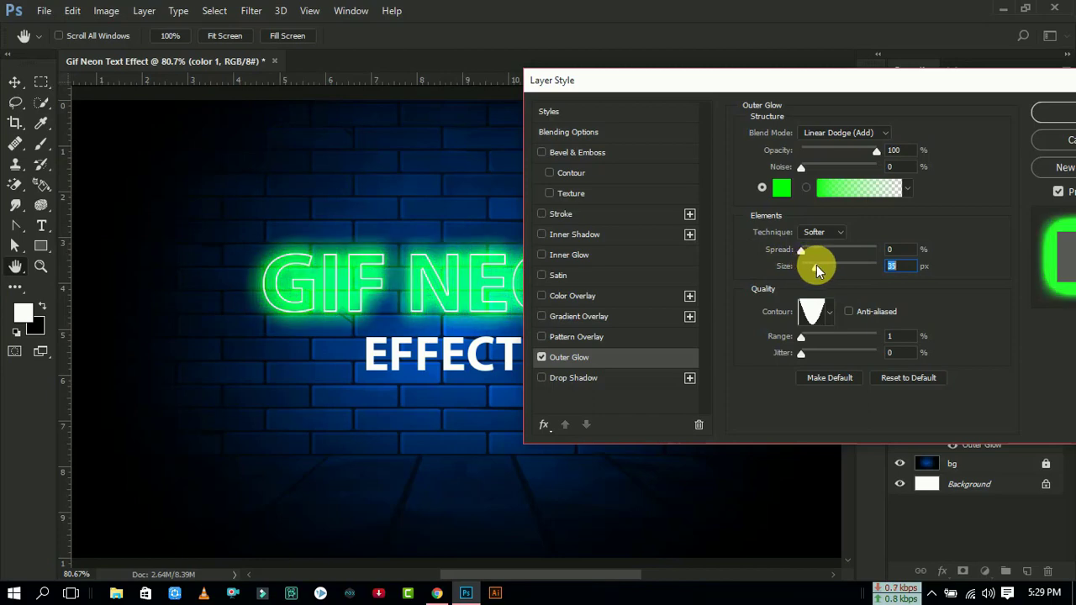
mouse_move(716, 84)
mouse_down()
mouse_move(1068, 101)
mouse_move(733, 73)
mouse_up()
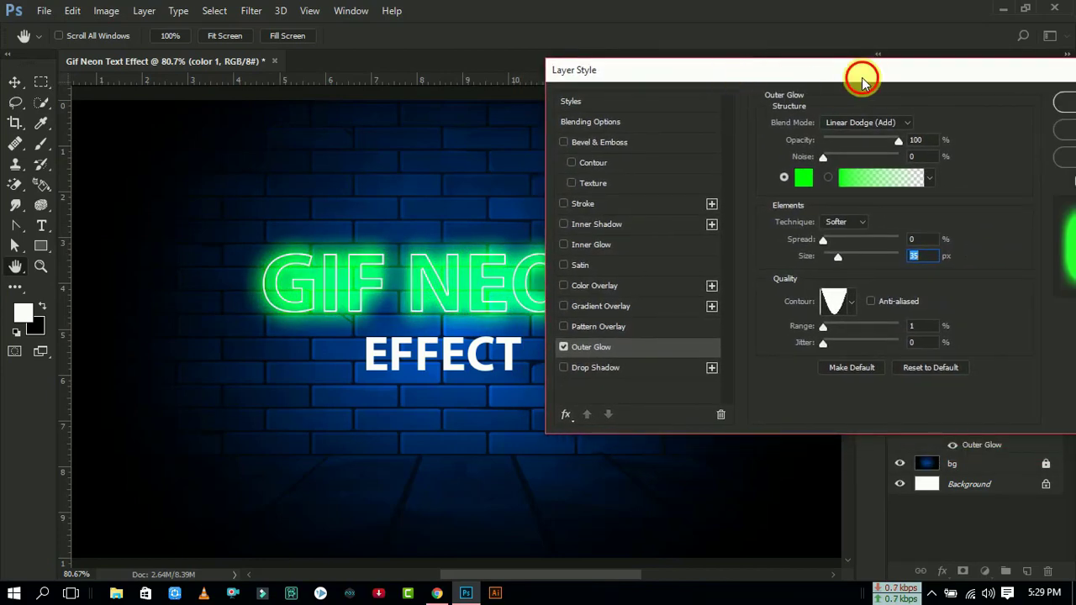
drag(862, 79, 707, 77)
click(942, 103)
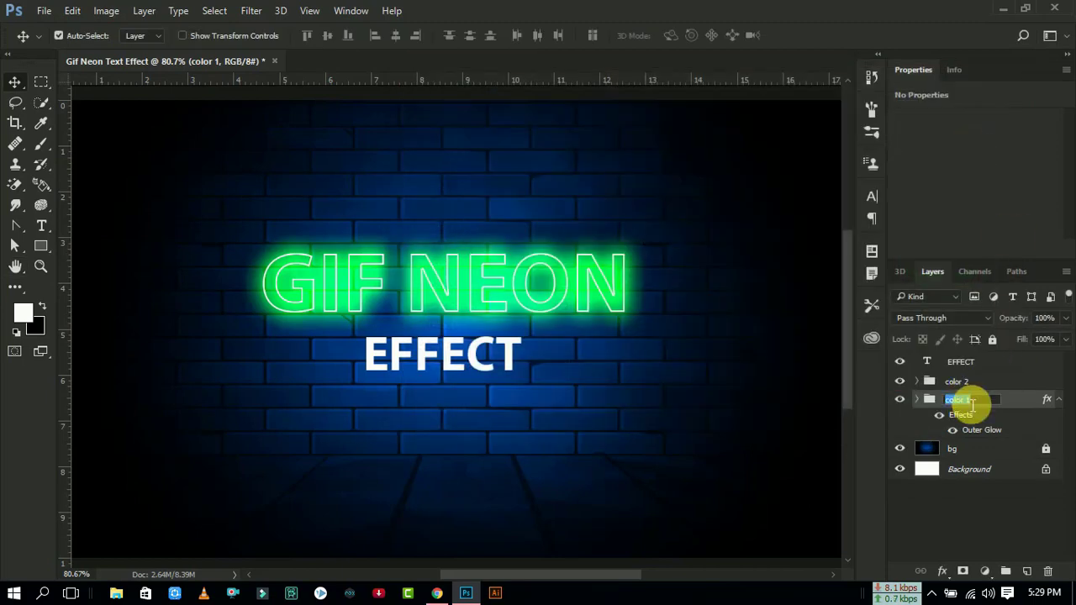
Step: Rename color 1 to green 1, then duplicate color 2 and rename the copy red 1
text(green 1)
key(Return)
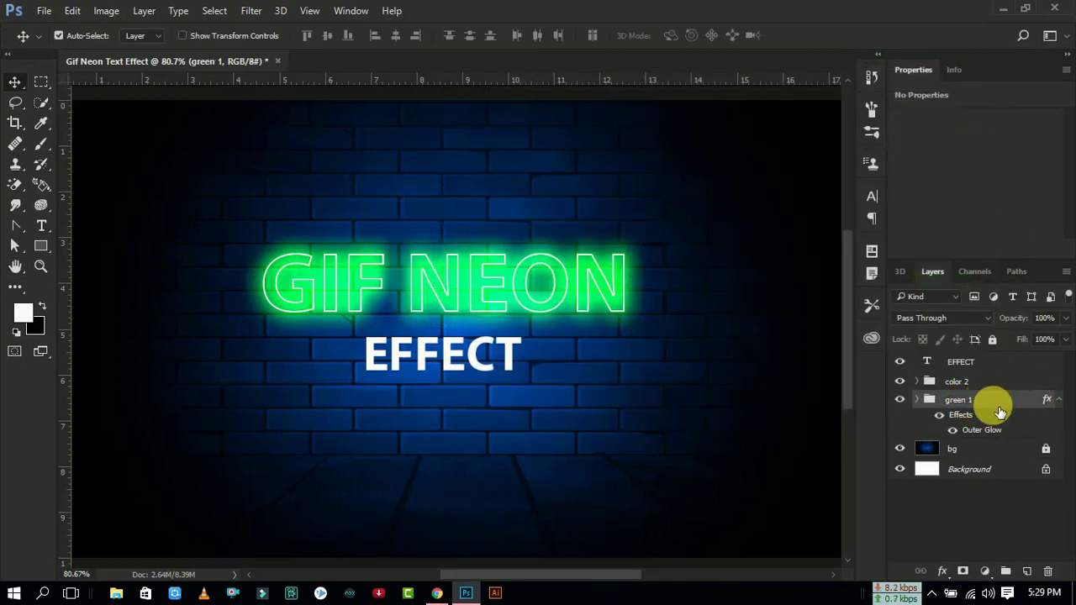
click(982, 384)
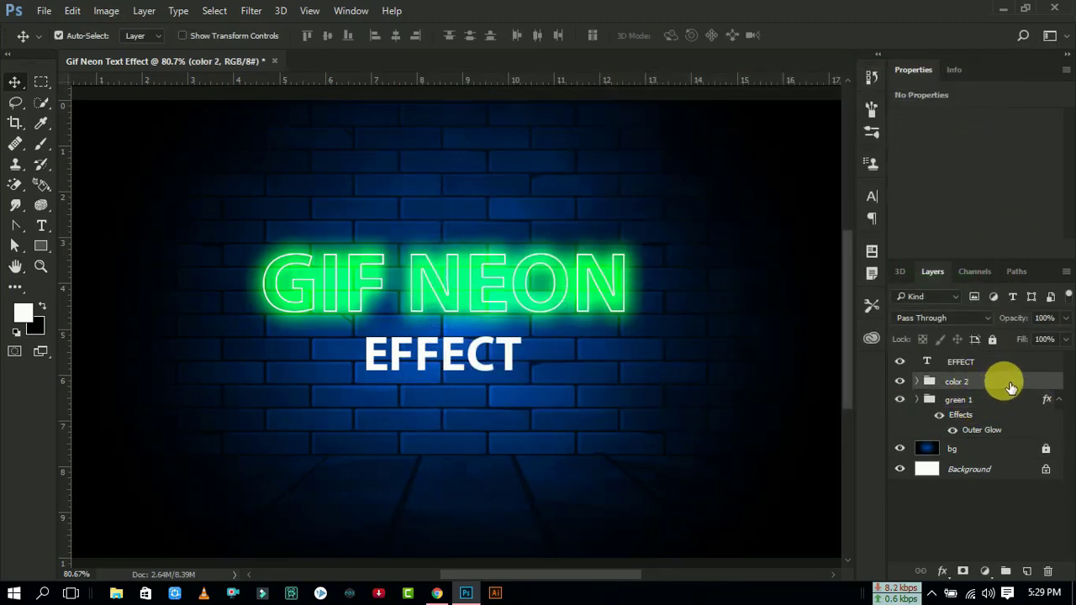
drag(1012, 388, 1026, 571)
click(967, 400)
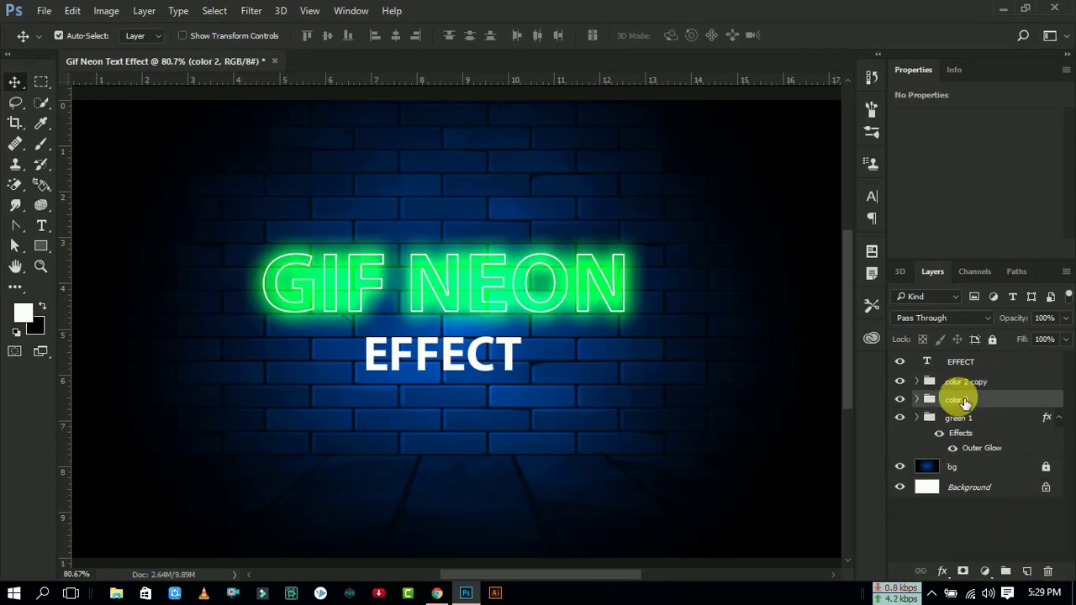
text(red 1)
Step: Give the red 1 group a pure red Outer Glow with a slightly adjusted size
right_click(1023, 407)
click(906, 44)
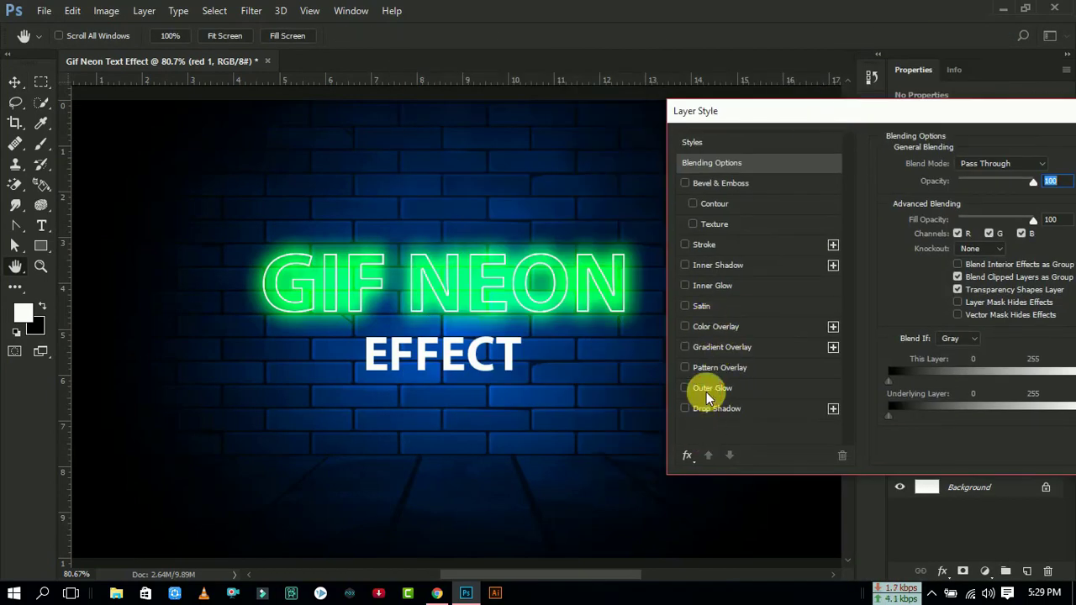
click(712, 388)
drag(854, 111, 710, 102)
click(788, 208)
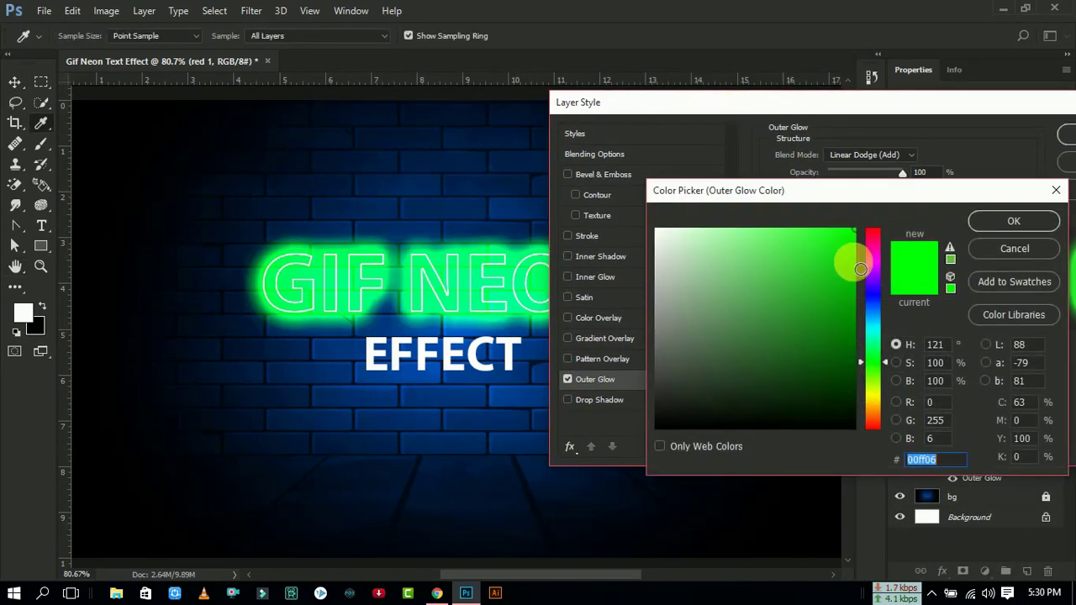
click(873, 230)
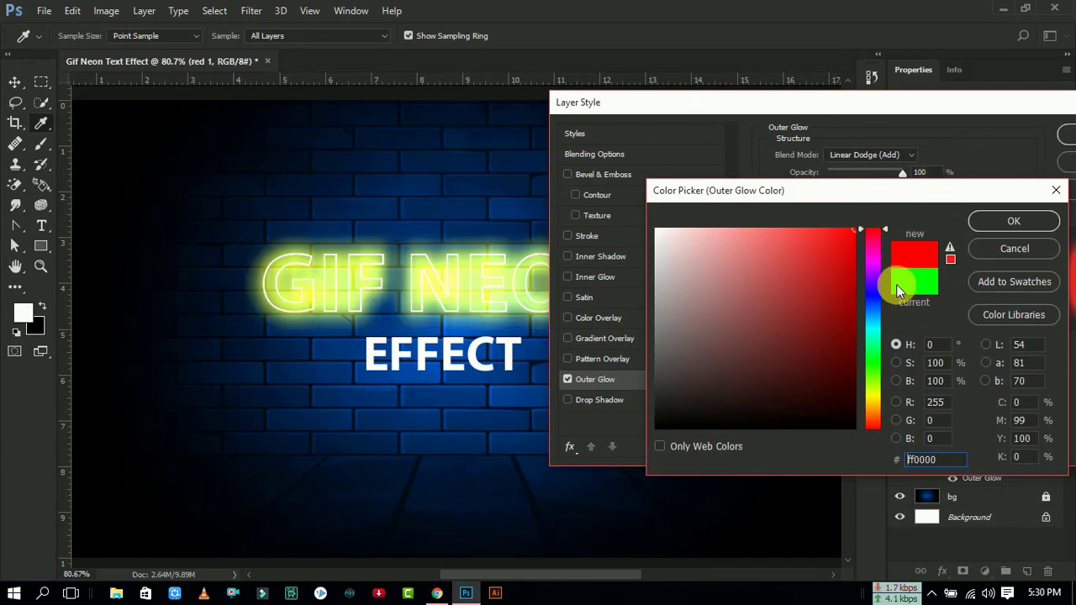
drag(966, 190, 911, 189)
click(944, 211)
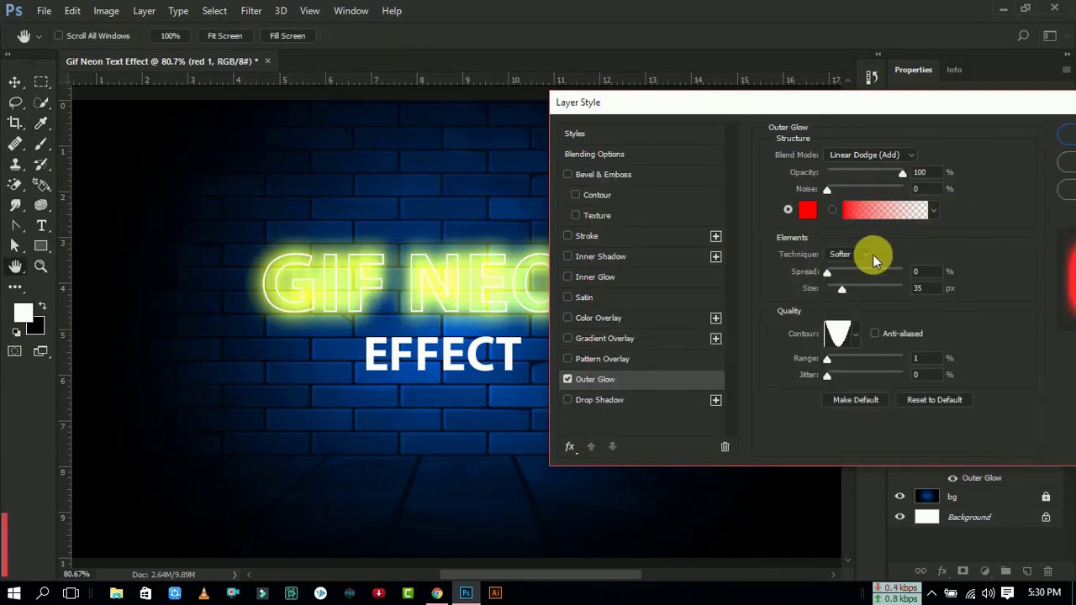
drag(849, 288, 833, 288)
click(1064, 134)
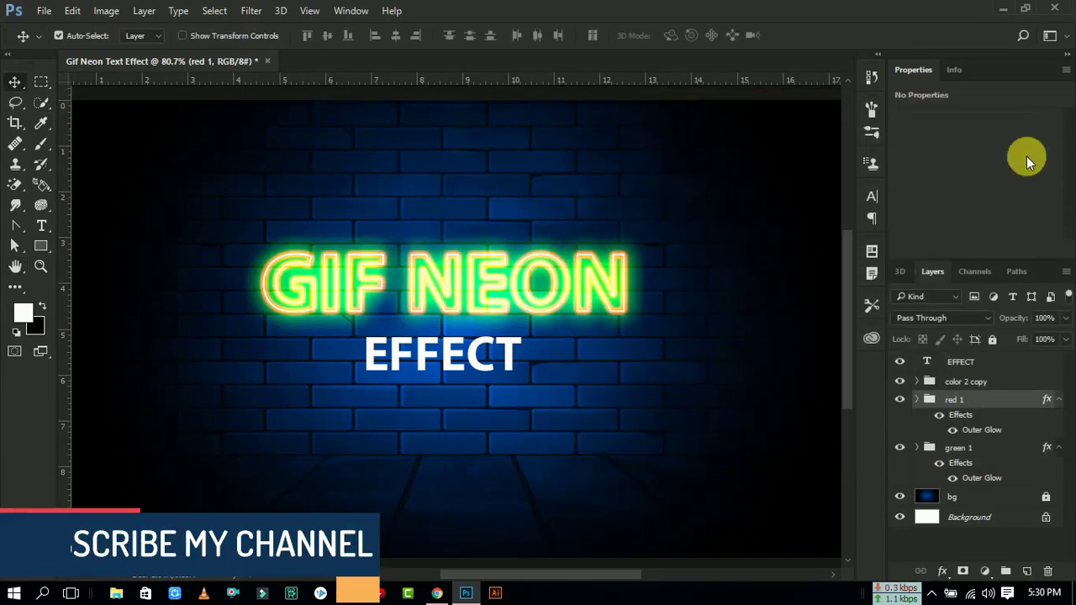
Step: Toggle green 1's visibility to preview the red glow, then select the color 2 copy
click(900, 448)
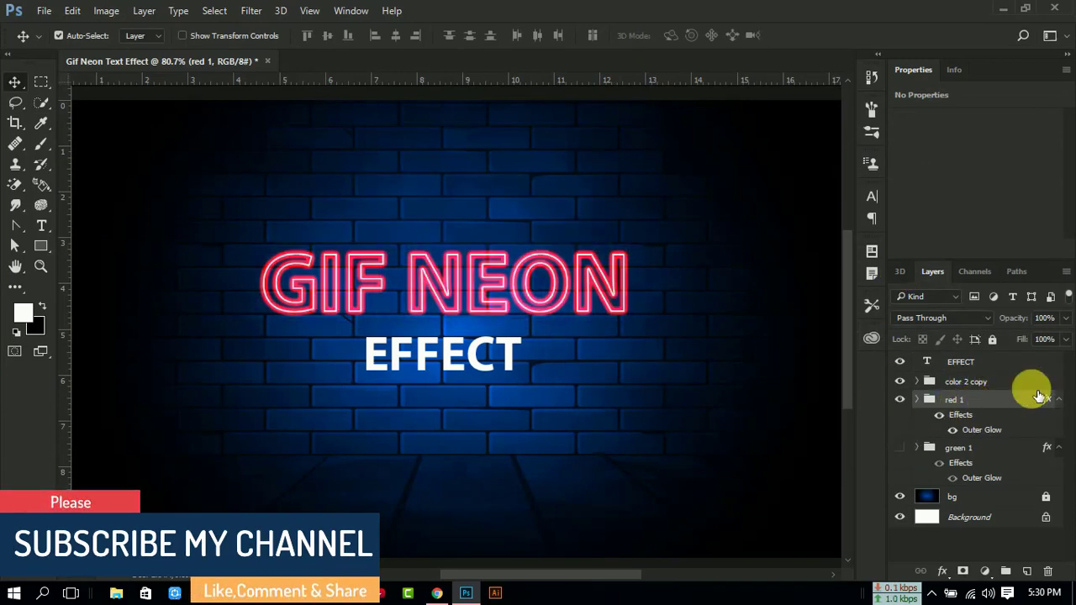
click(900, 448)
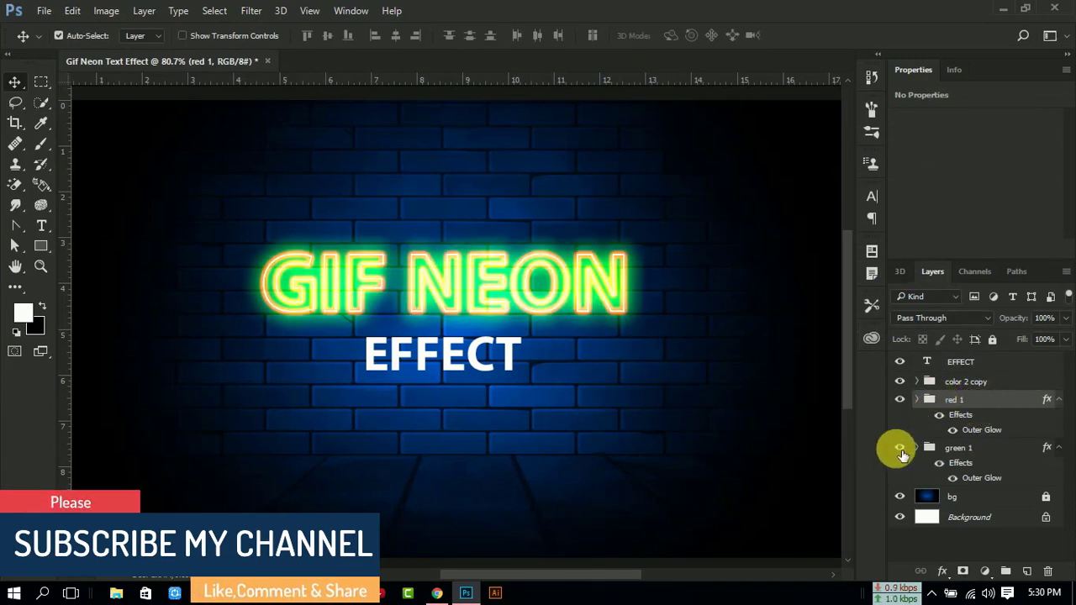
click(899, 447)
click(899, 447)
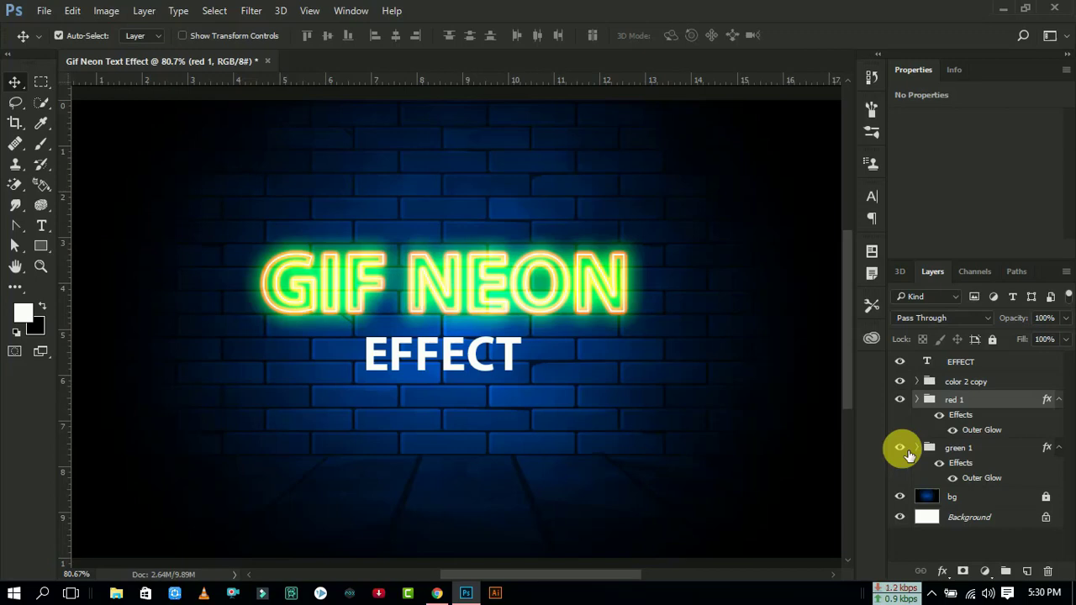
click(967, 383)
text(white)
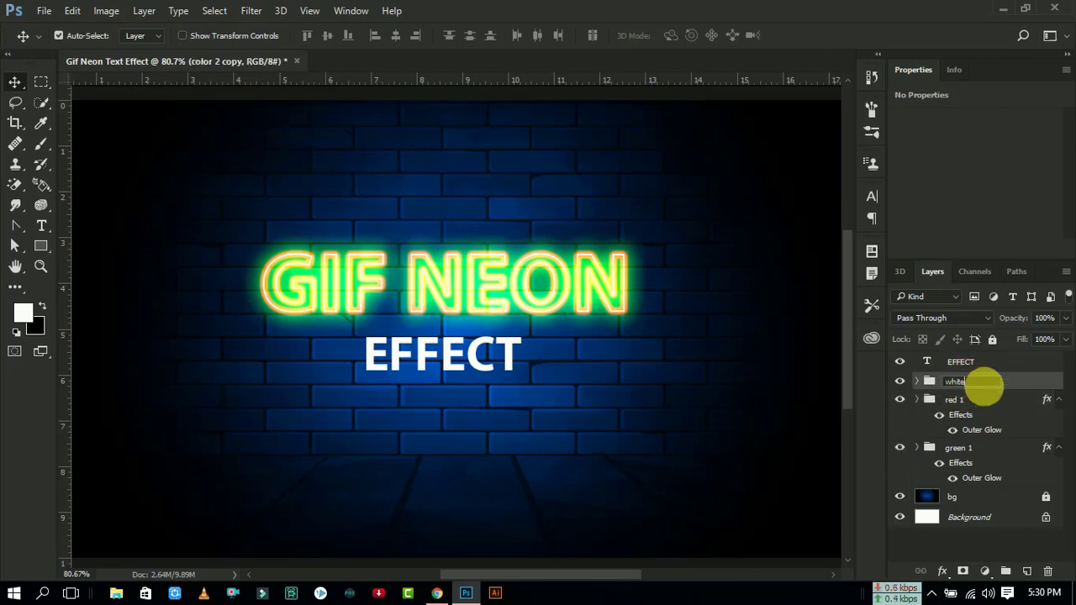
Step: Name the copy group white and give it a white Outer Glow with slightly reduced size
key(Return)
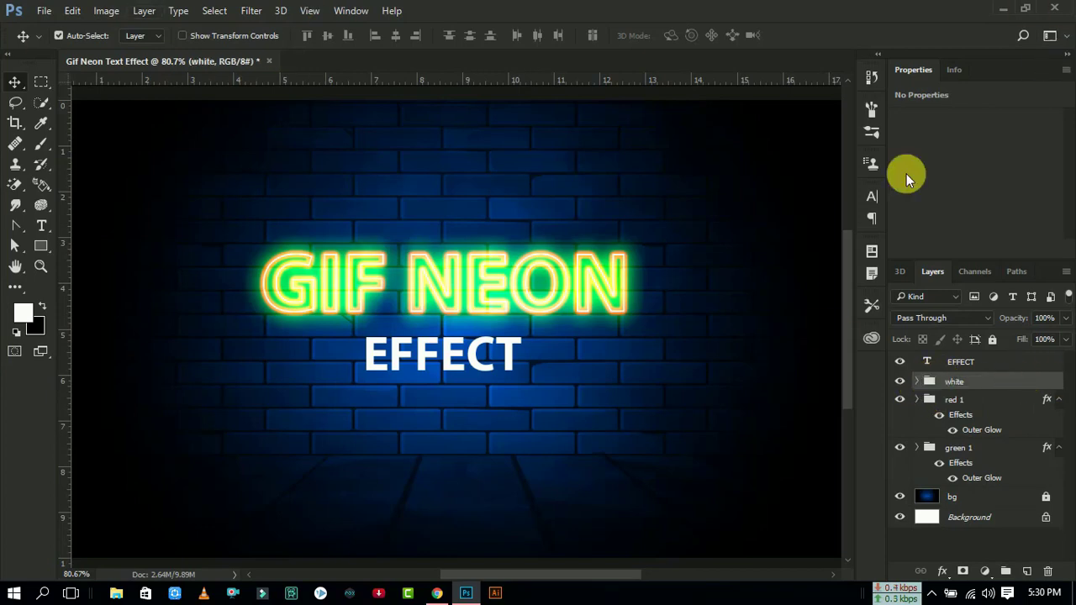
right_click(1003, 379)
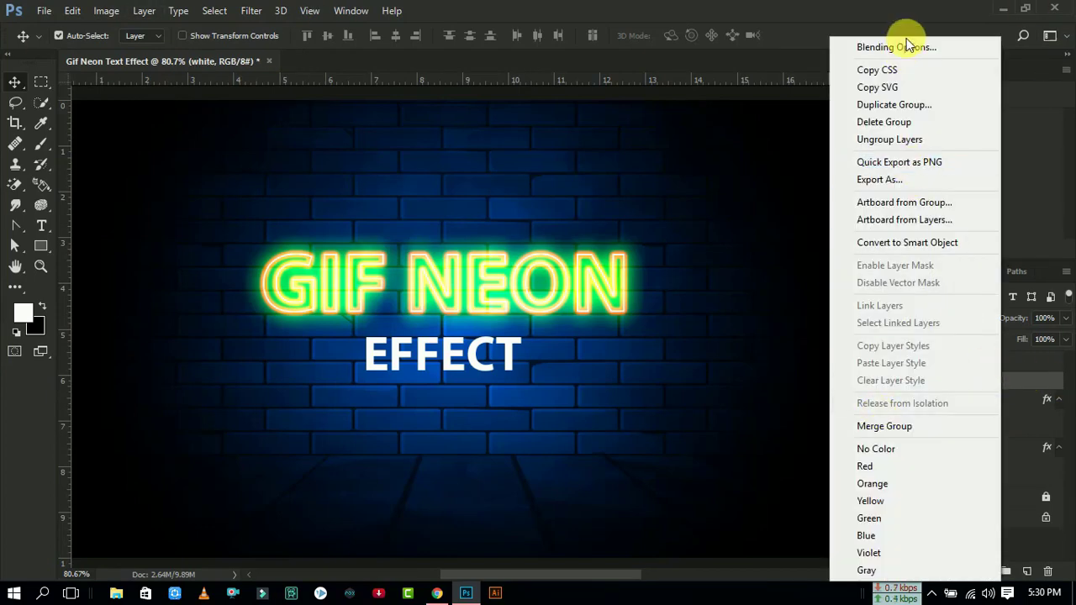
click(907, 38)
mouse_move(399, 66)
mouse_down()
mouse_move(501, 98)
mouse_move(594, 11)
mouse_move(486, 12)
mouse_move(725, 117)
mouse_up()
click(620, 391)
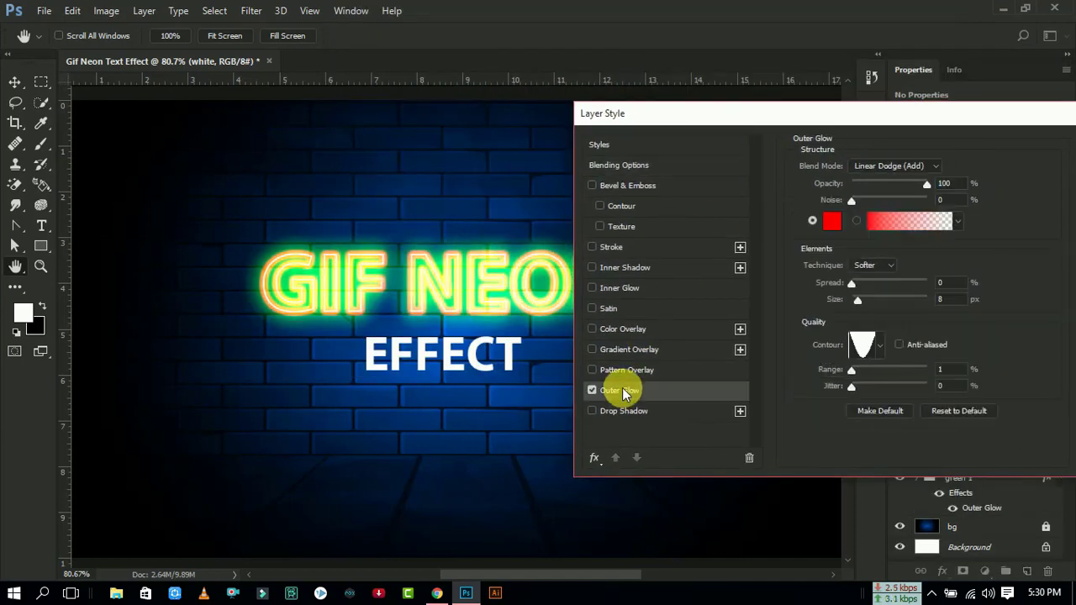
click(835, 226)
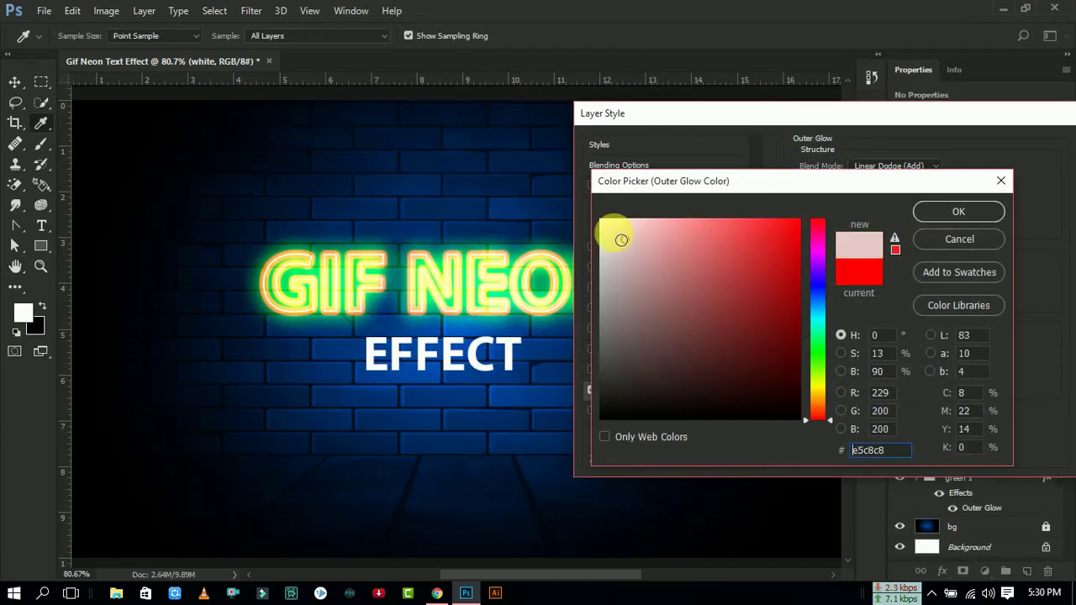
drag(620, 240, 531, 171)
click(924, 208)
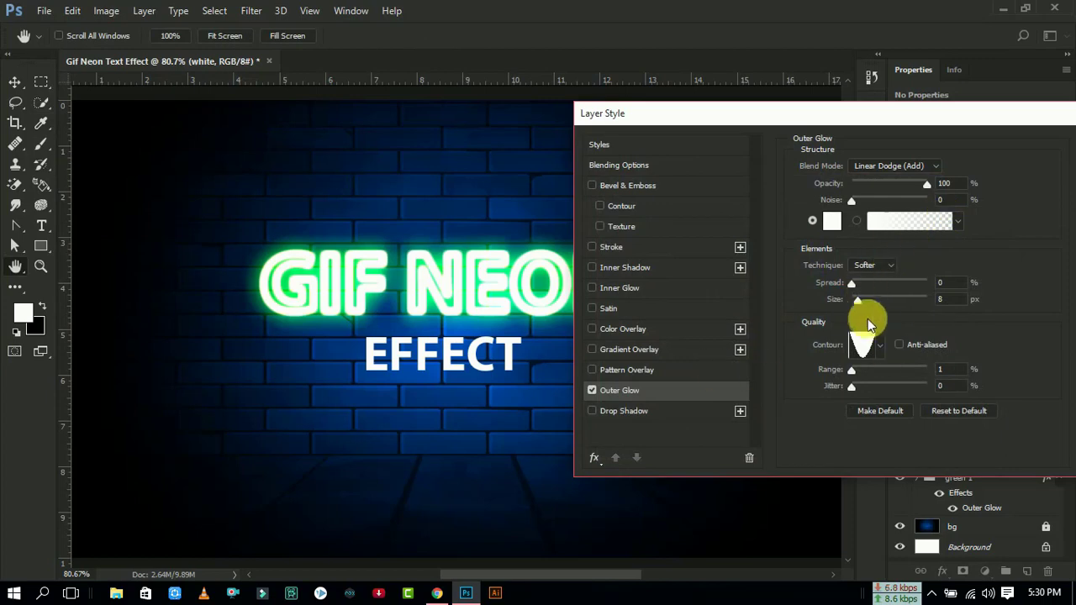
drag(858, 298, 856, 299)
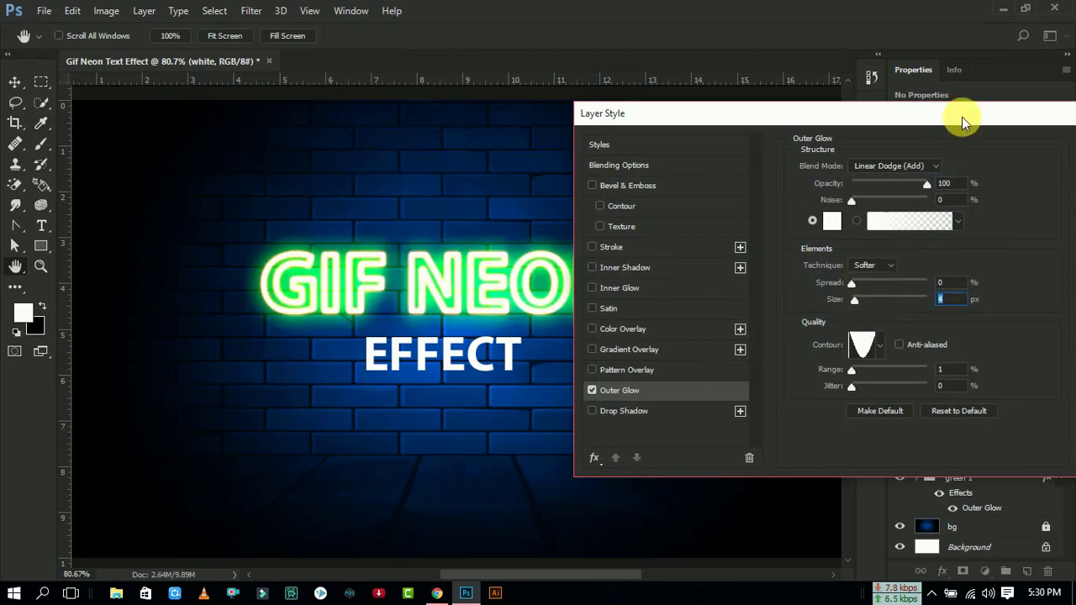
drag(962, 117, 839, 143)
click(1014, 178)
Step: Toggle the glow groups' visibility, leaving green 1 hidden so the text glows red
click(900, 477)
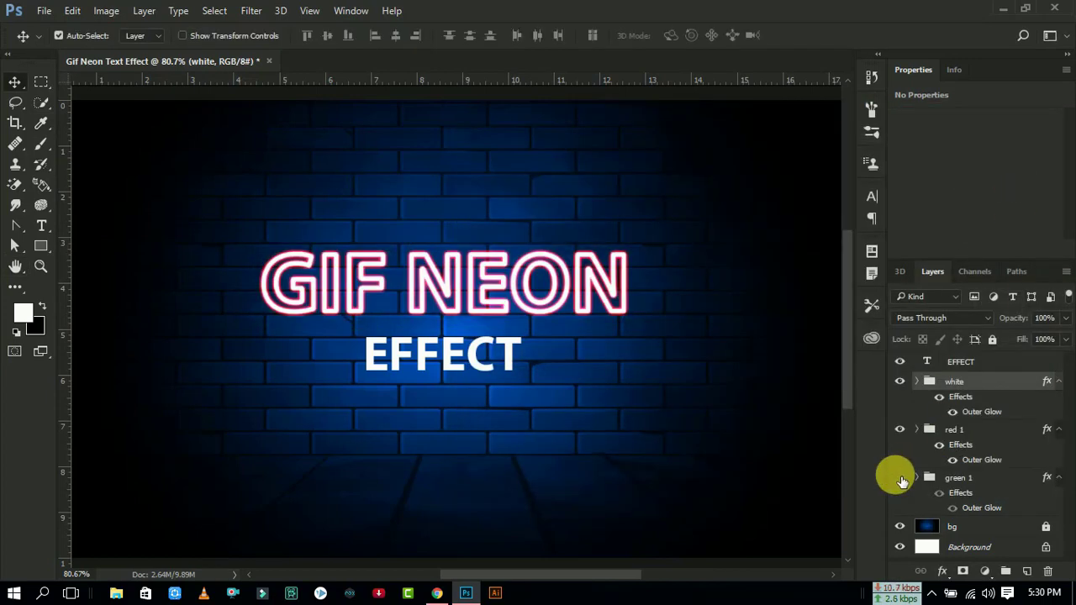
click(899, 477)
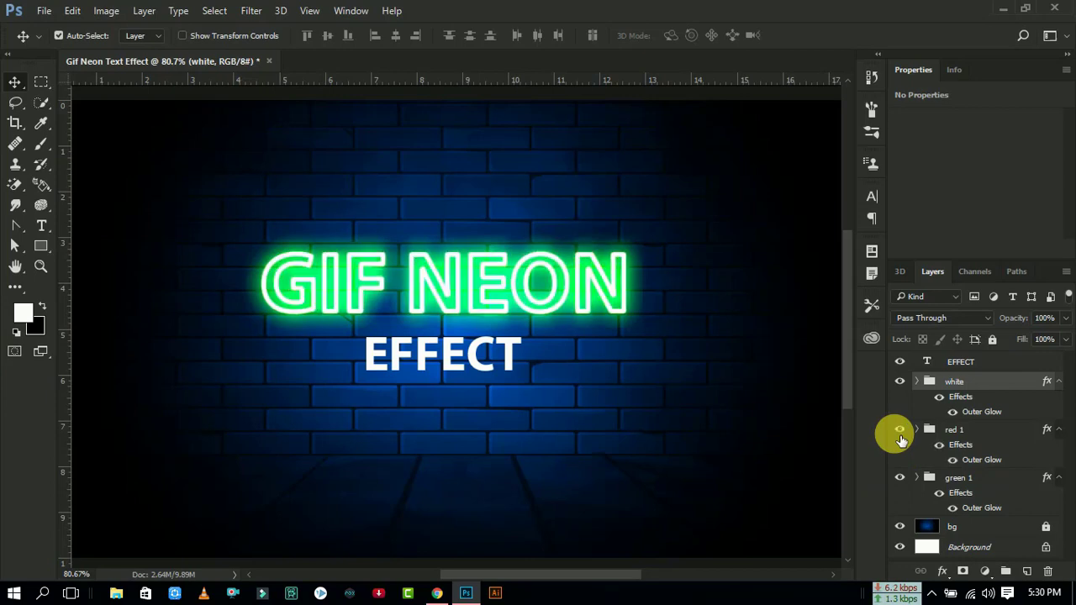
click(900, 430)
click(900, 381)
click(900, 381)
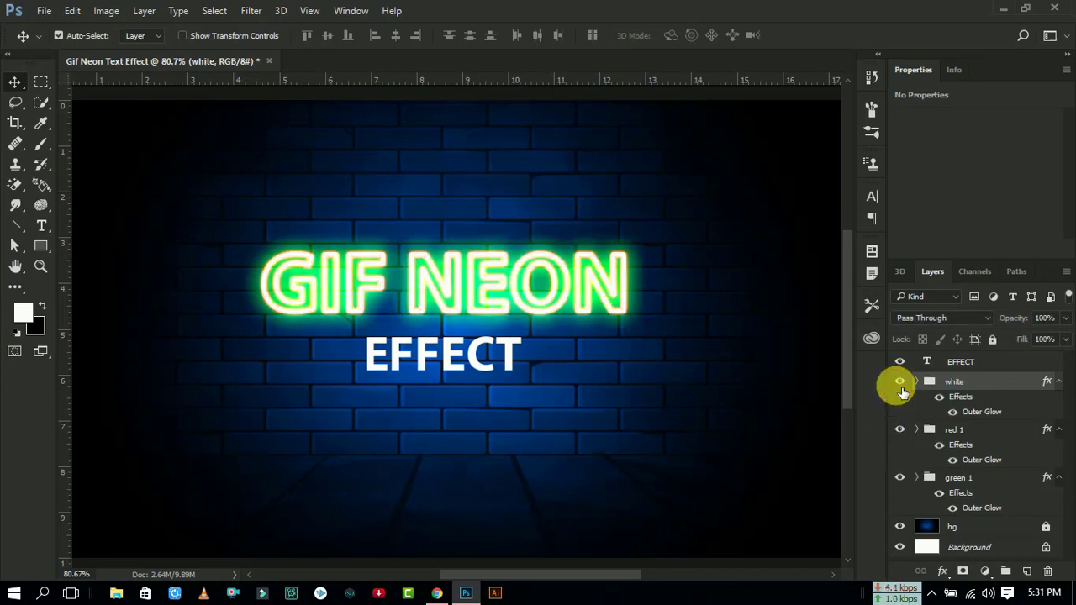
click(900, 478)
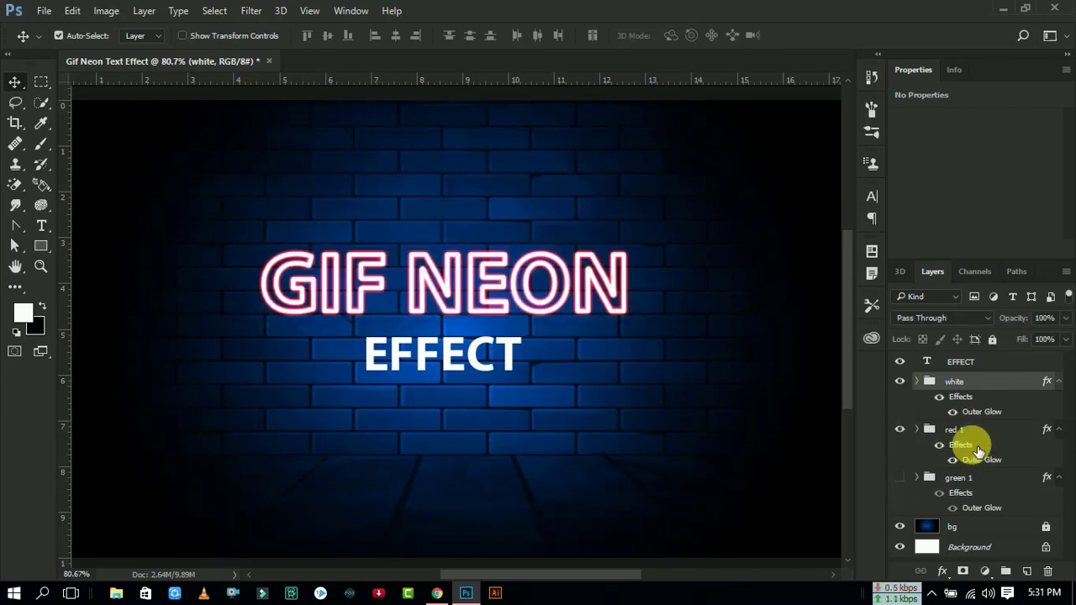
Step: Delete the white group and the GIF NEON text layer
right_click(975, 382)
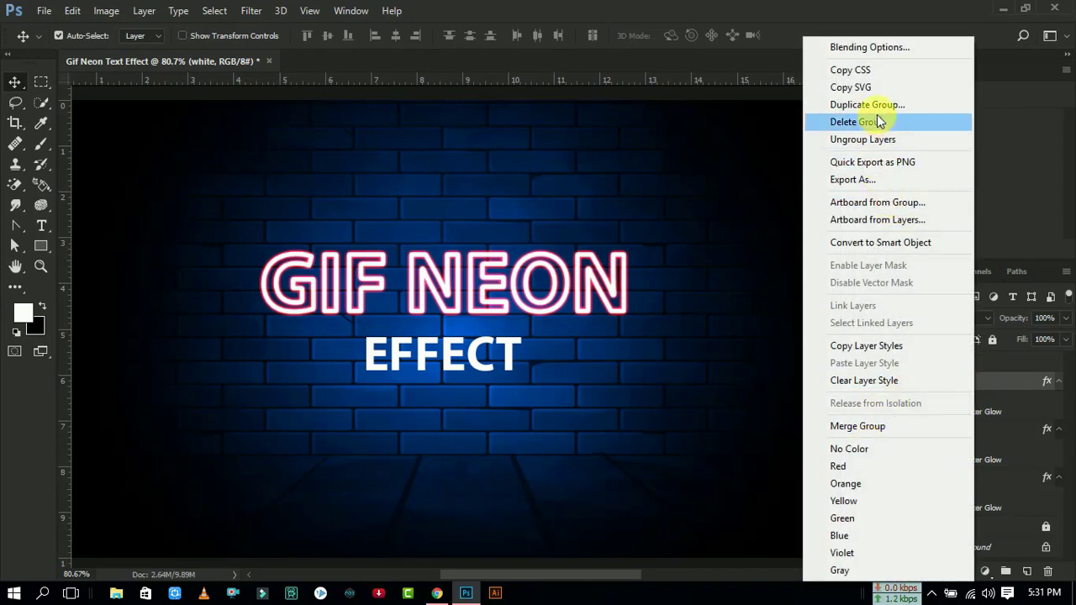
click(881, 122)
click(622, 236)
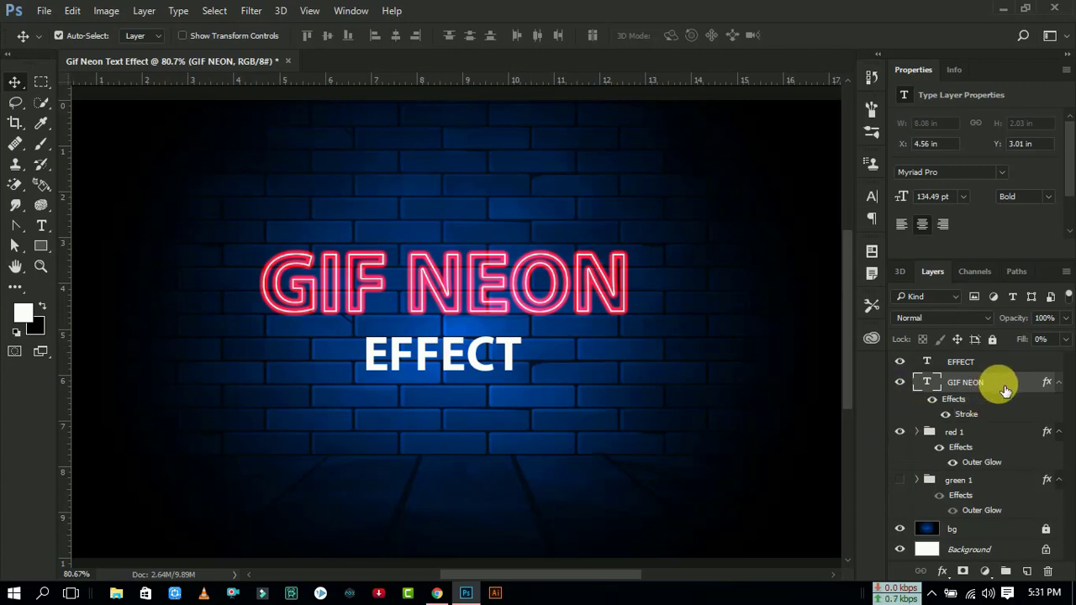
key(Delete)
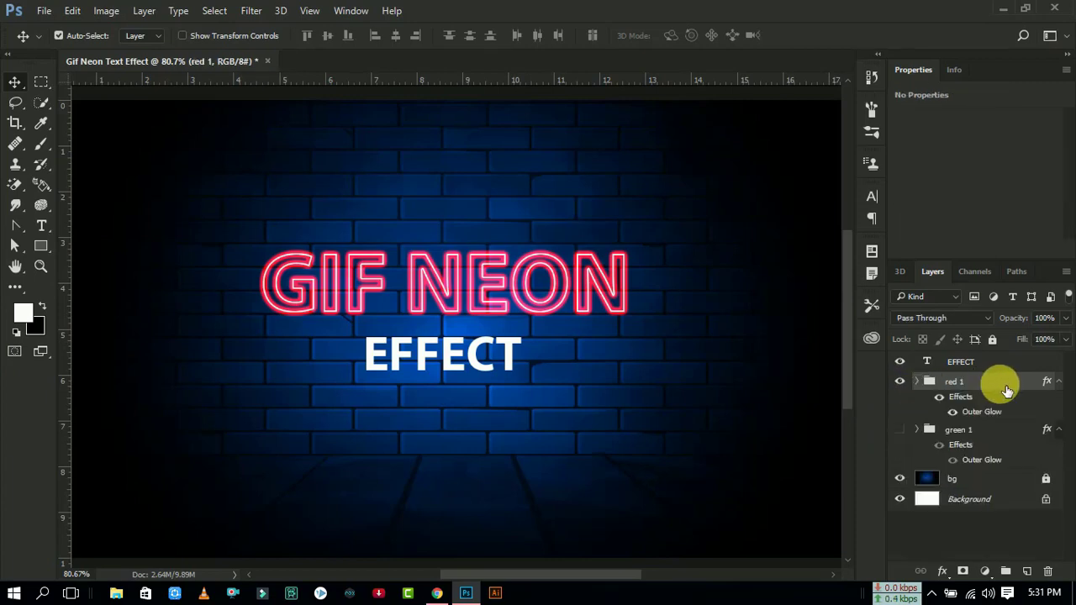
Step: Toggle red 1 and green 1 visibility to preview the alternating glow, ending with green 1 selected
click(900, 430)
click(899, 382)
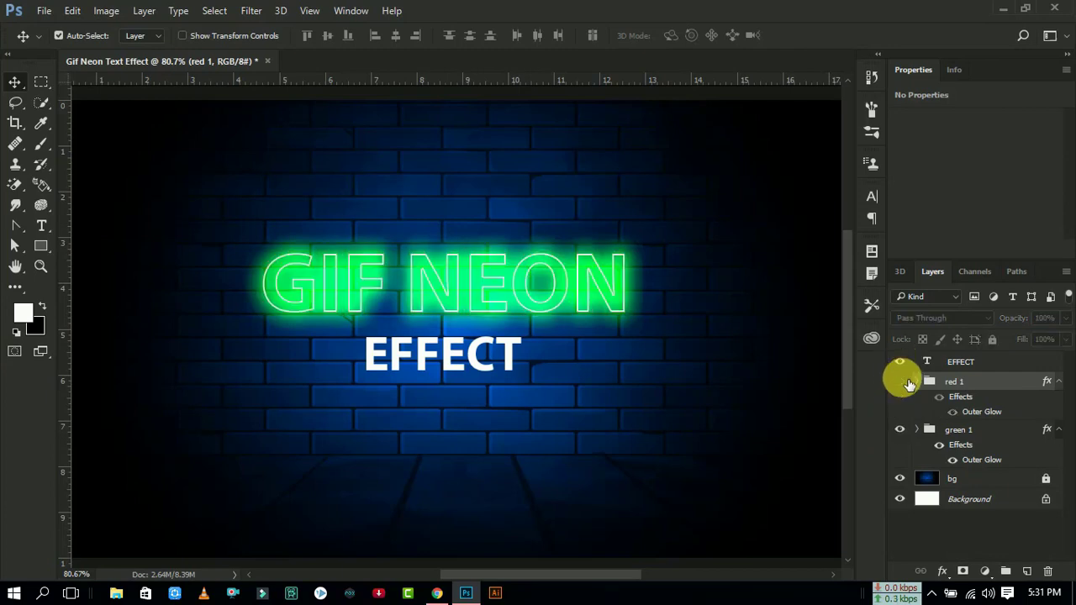
click(900, 382)
click(900, 382)
click(900, 382)
click(899, 430)
click(901, 430)
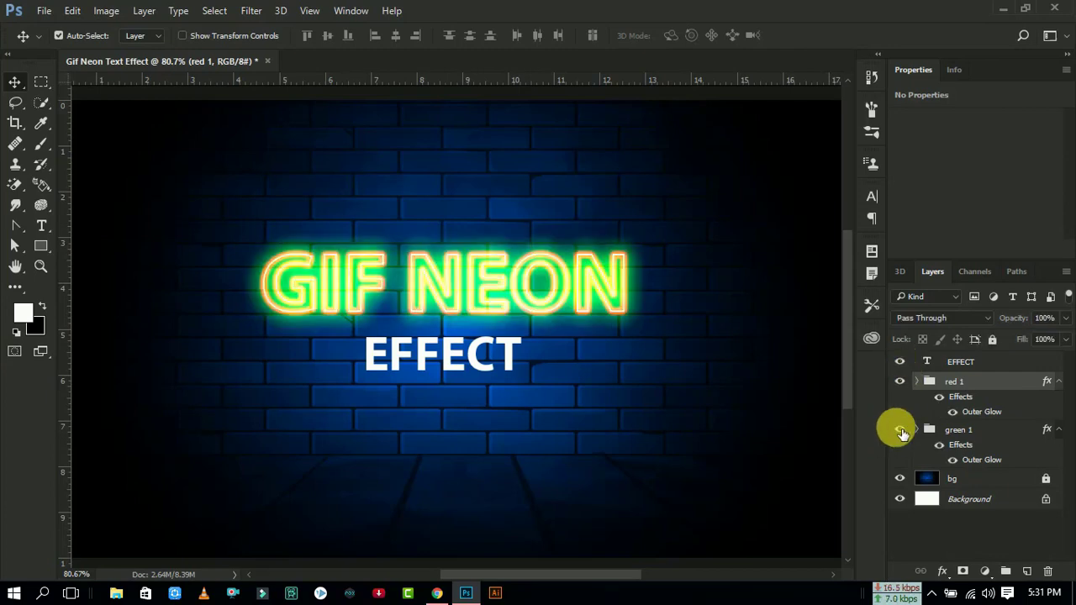
click(900, 430)
click(901, 431)
click(900, 430)
click(900, 430)
click(900, 431)
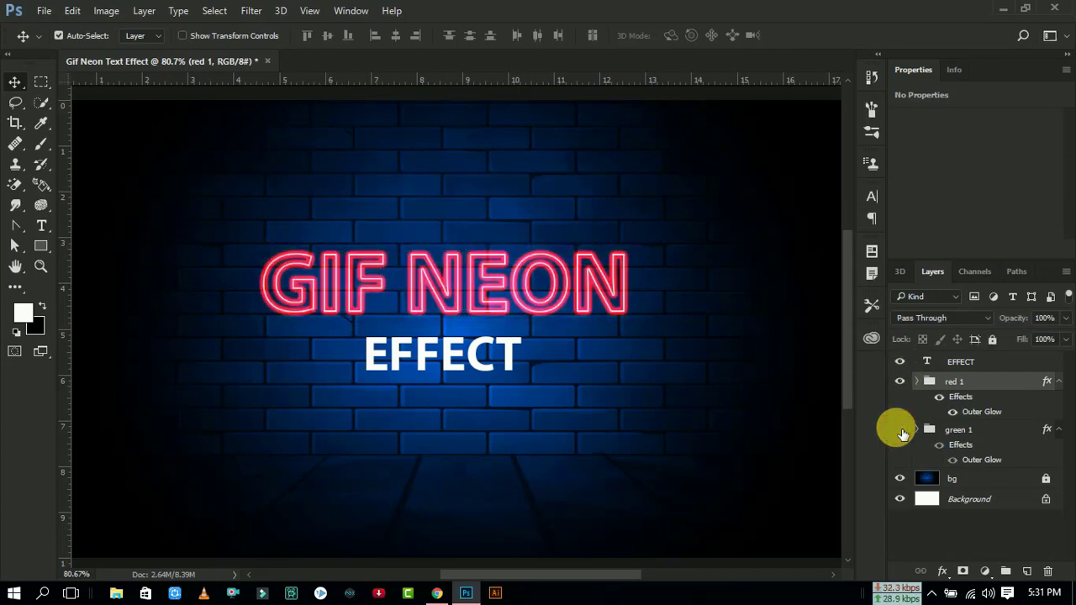
click(900, 431)
click(900, 430)
click(901, 430)
click(900, 431)
click(901, 430)
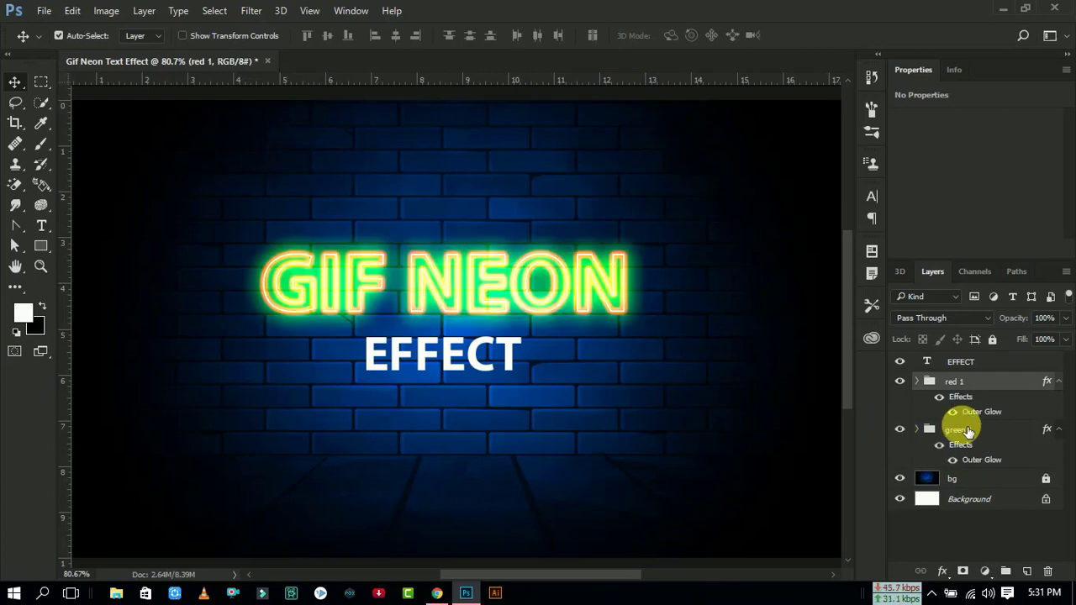
click(962, 431)
Step: Merge the green 1 and red 1 groups into single pixel layers
right_click(967, 432)
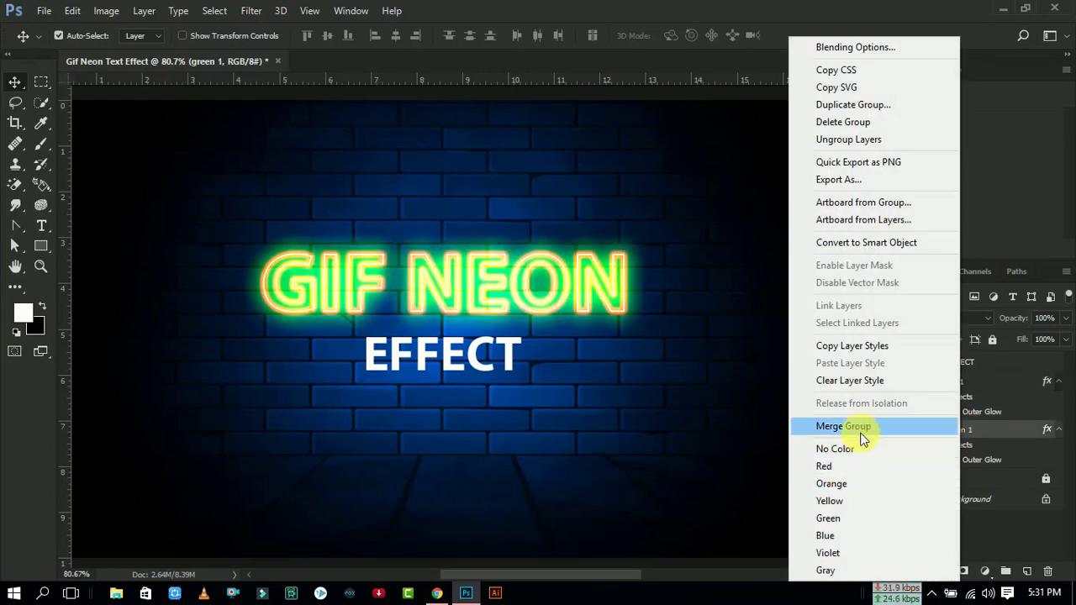
click(792, 425)
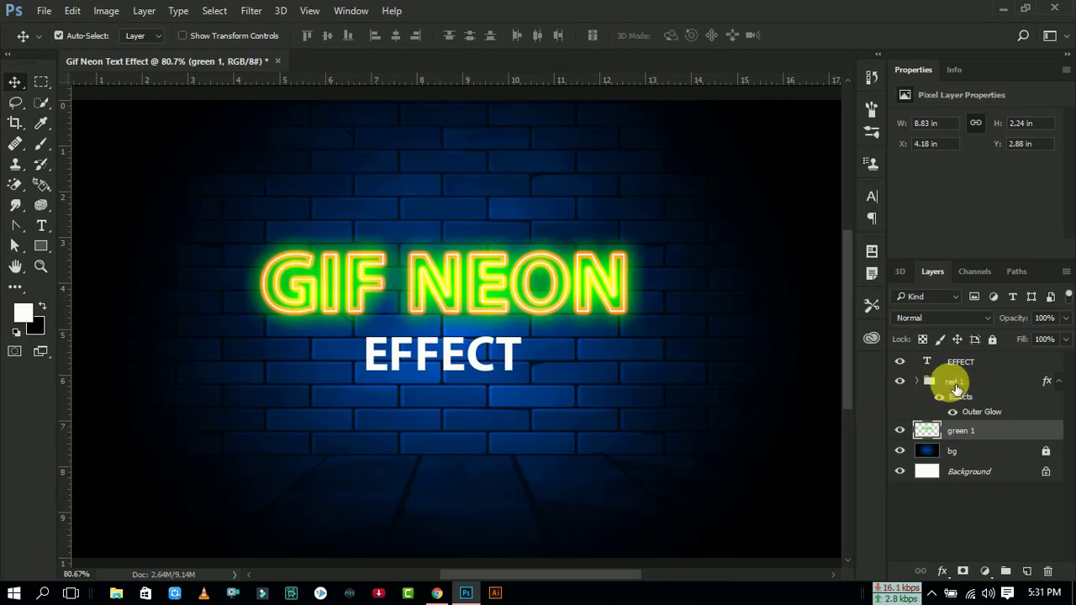
right_click(951, 383)
click(845, 427)
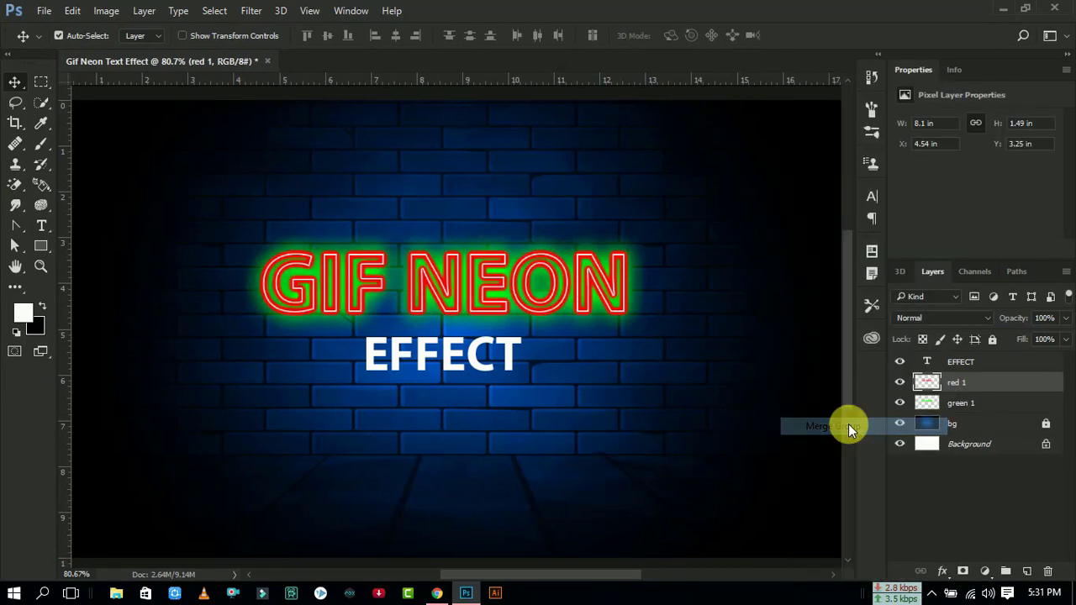
Step: Toggle the red 1 layer to preview alternation, then select the EFFECT layer
click(900, 383)
click(900, 382)
click(900, 383)
click(900, 382)
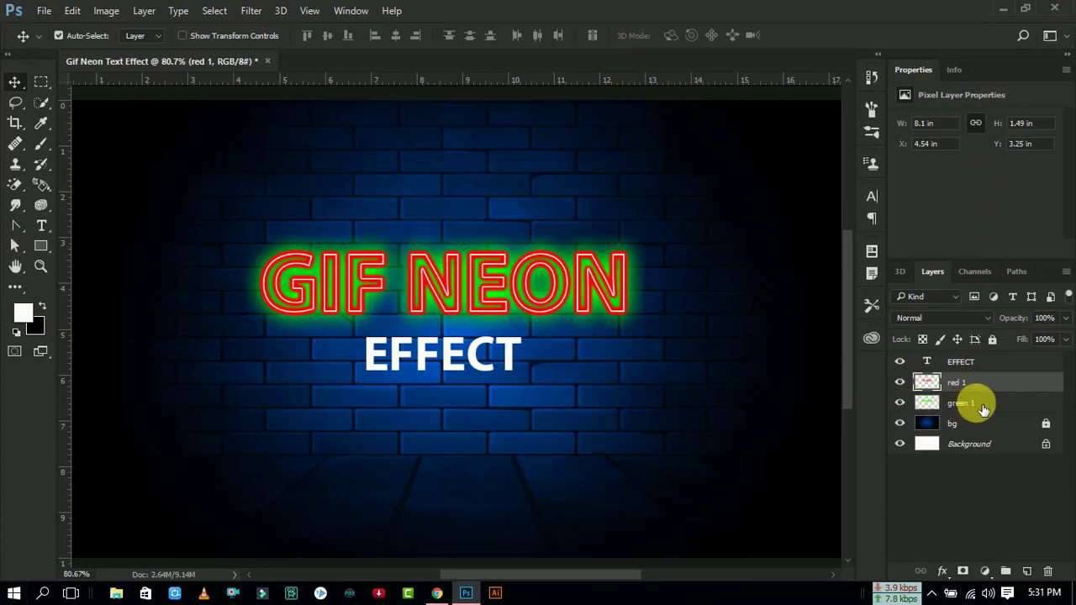
click(992, 363)
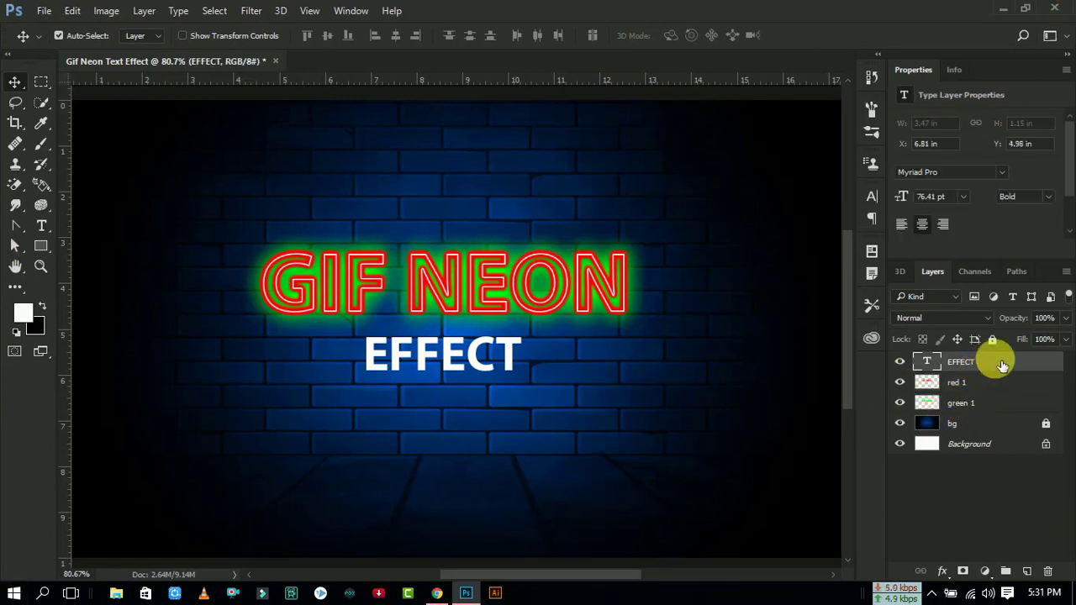
Step: Give EFFECT a bright green #24ff00 Stroke and set its Fill to 0%
right_click(1040, 366)
click(772, 111)
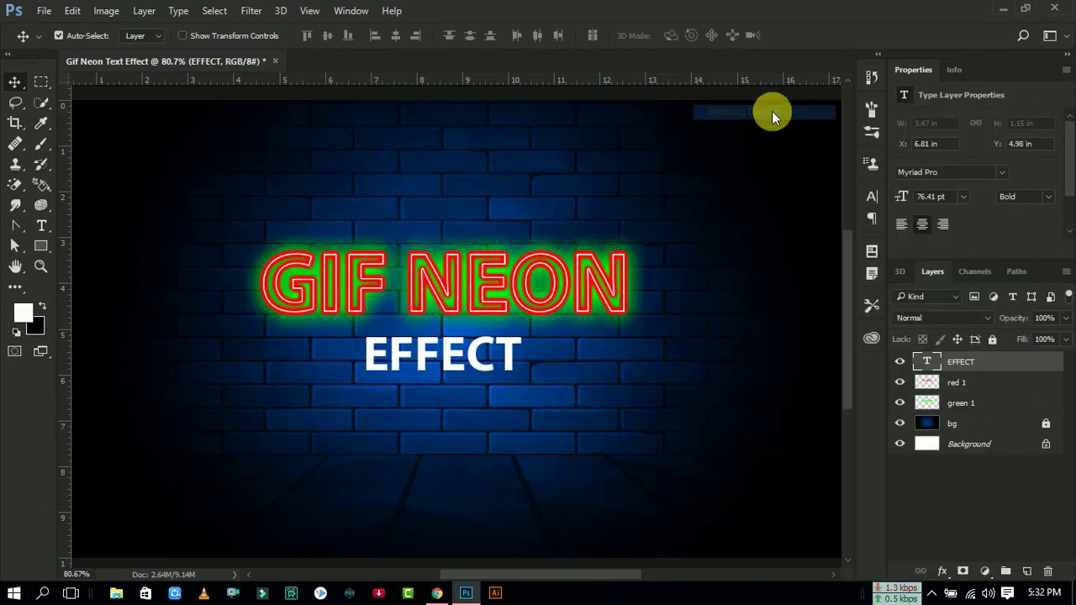
drag(504, 139, 640, 97)
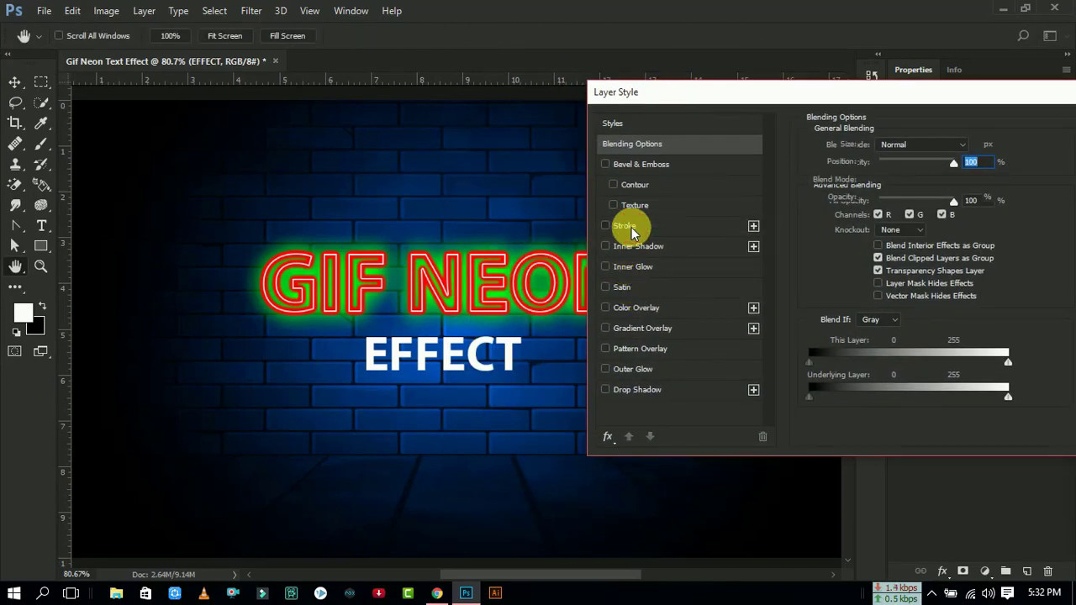
click(629, 227)
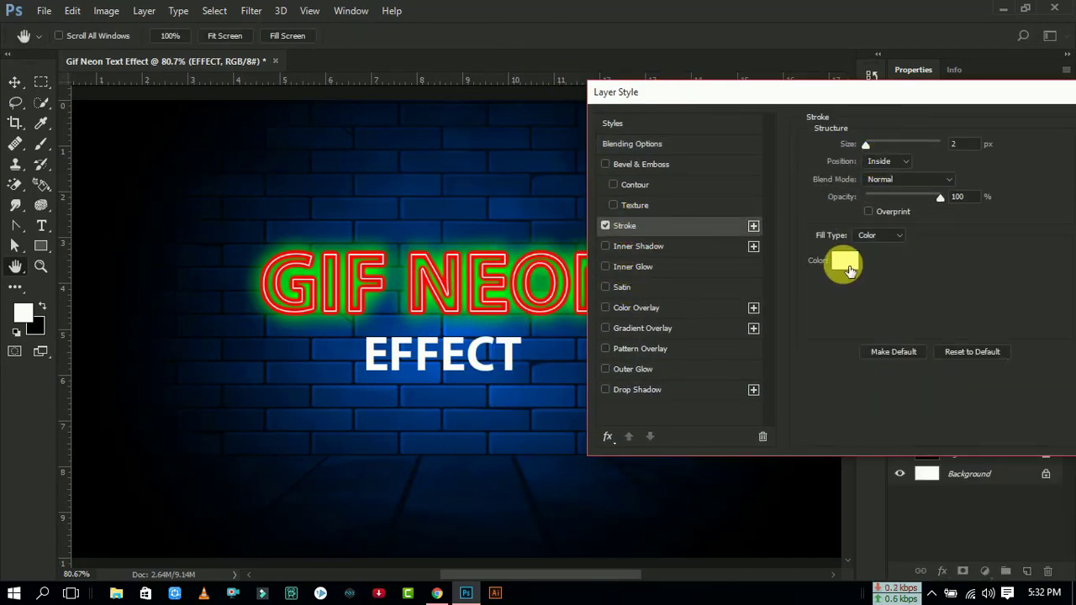
click(845, 263)
click(818, 357)
click(800, 221)
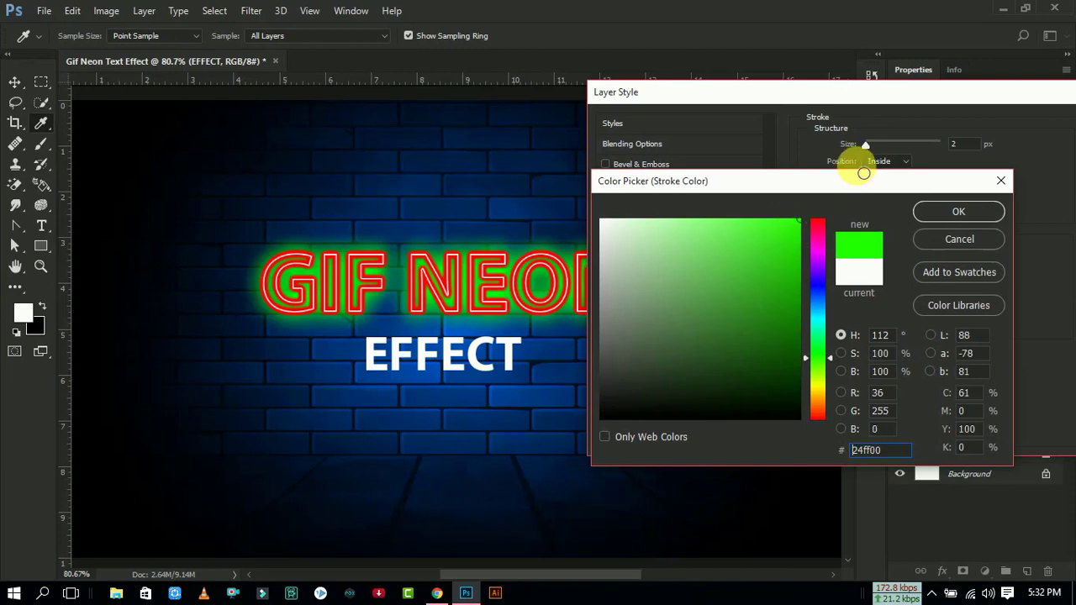
click(957, 211)
drag(1057, 101, 927, 115)
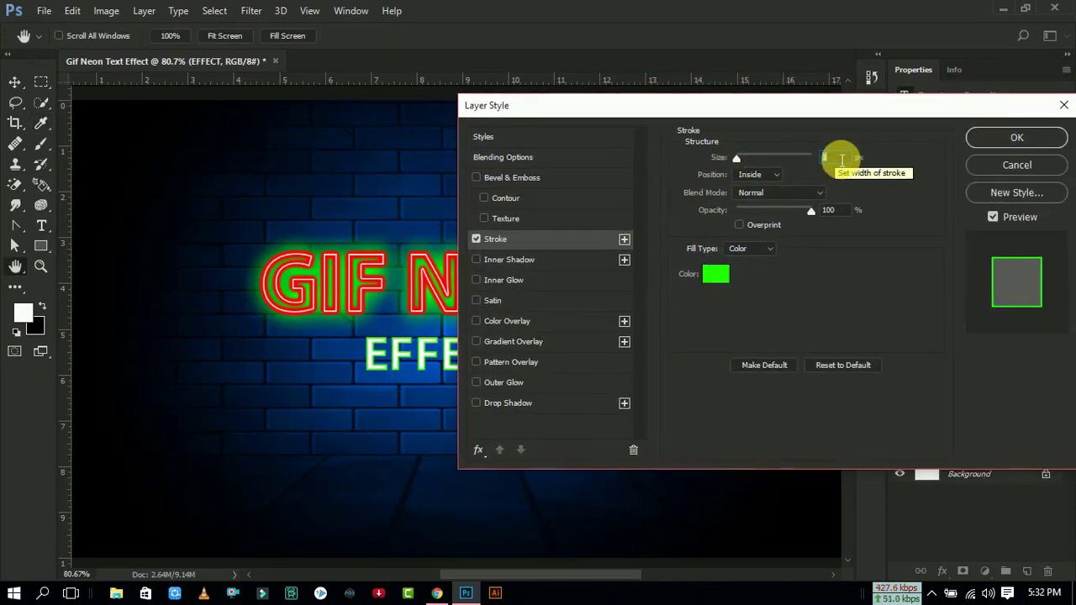
click(1031, 135)
drag(1066, 339, 845, 363)
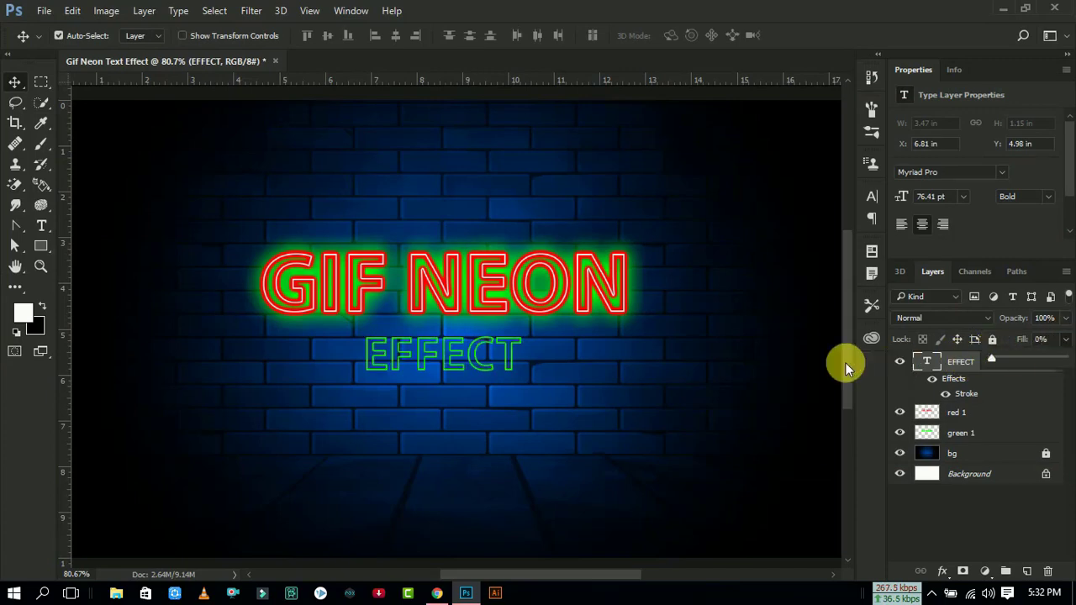
Step: Move the EFFECT layer into a new group, collapse it and name it effect
right_click(972, 363)
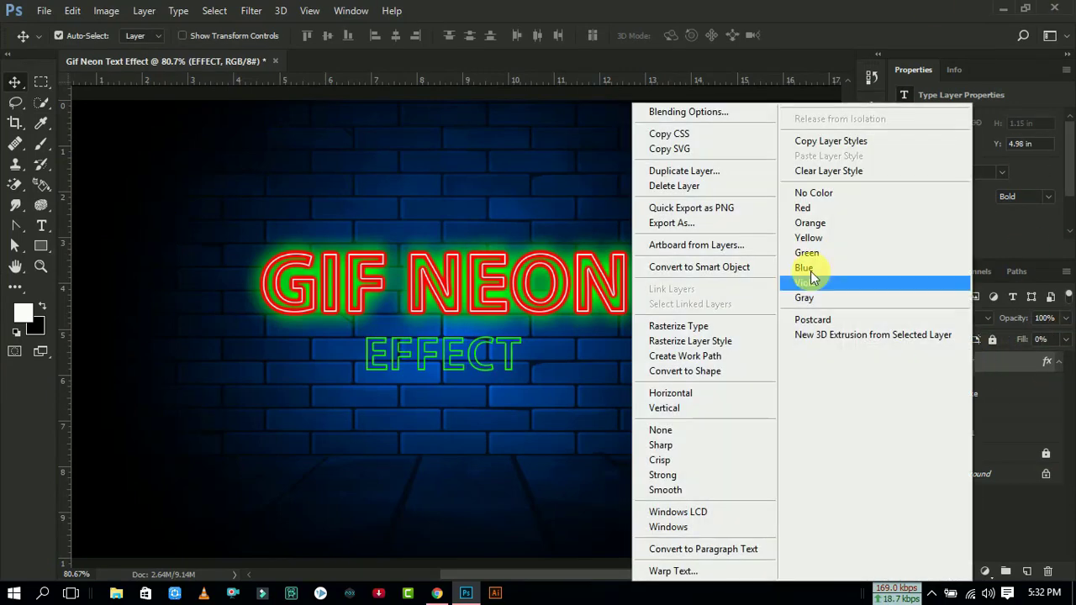
click(1017, 400)
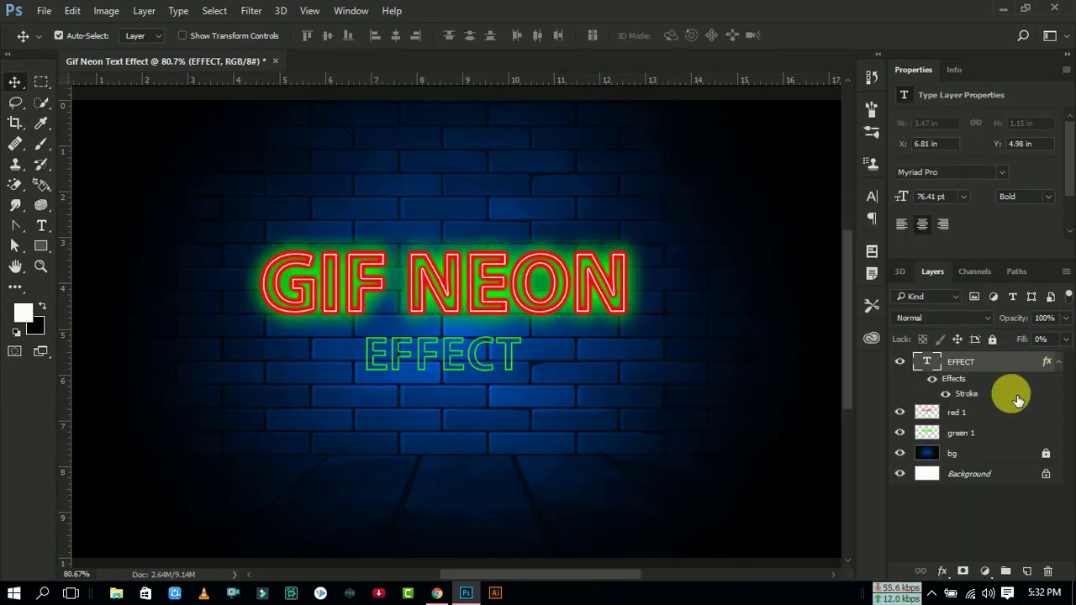
click(1007, 575)
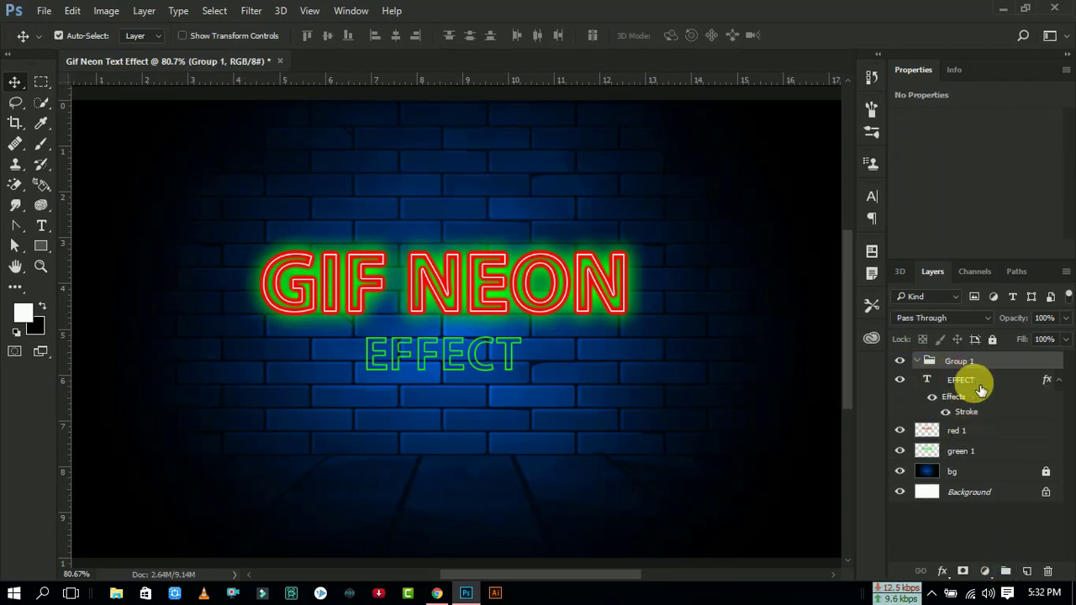
drag(960, 380, 980, 362)
click(923, 363)
click(920, 361)
text(effec)
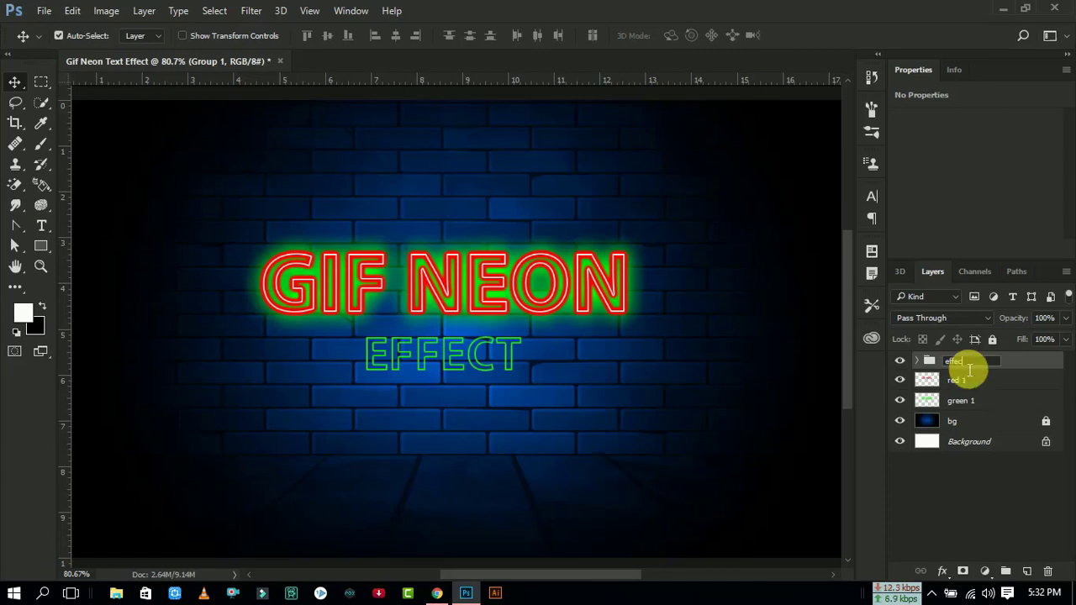
text(t)
key(Return)
right_click(1034, 360)
Step: Give the effect group a pure red #ff0000 Outer Glow at 38 px size
click(909, 43)
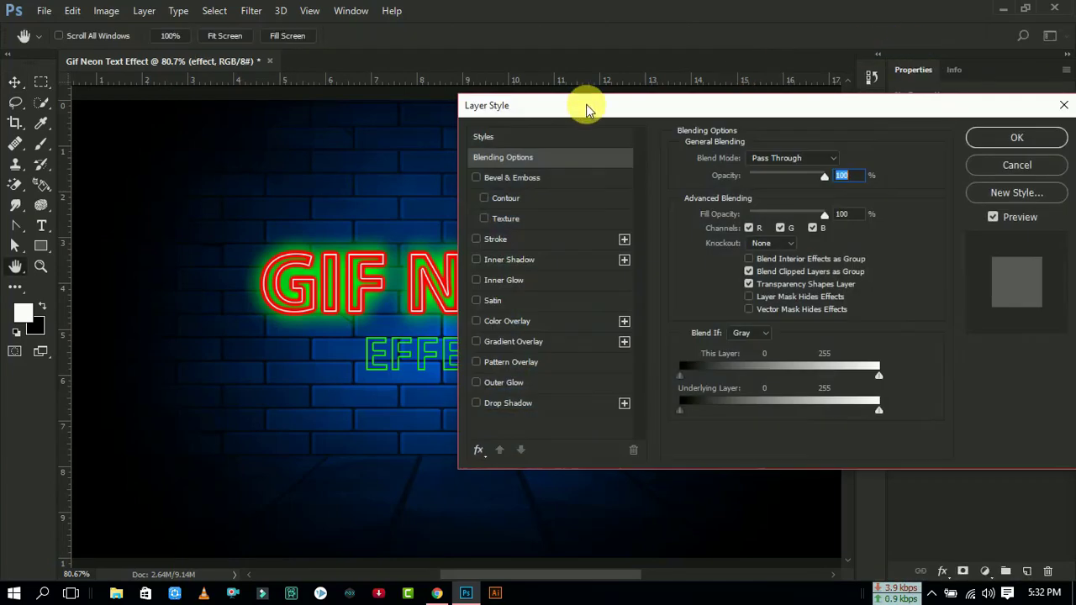
drag(586, 104, 762, 131)
click(683, 431)
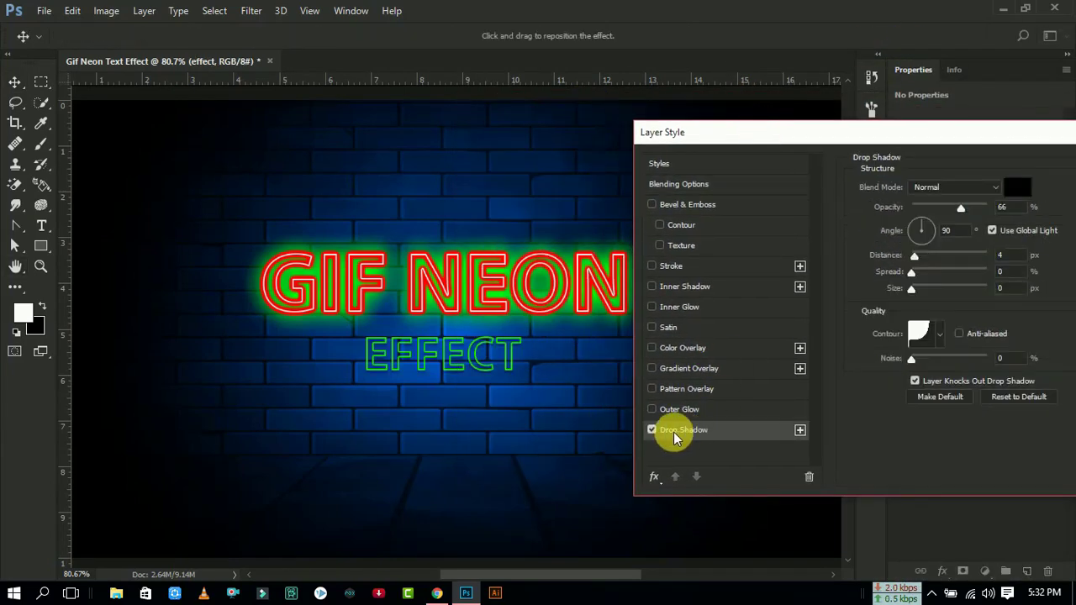
click(652, 410)
click(715, 409)
click(892, 243)
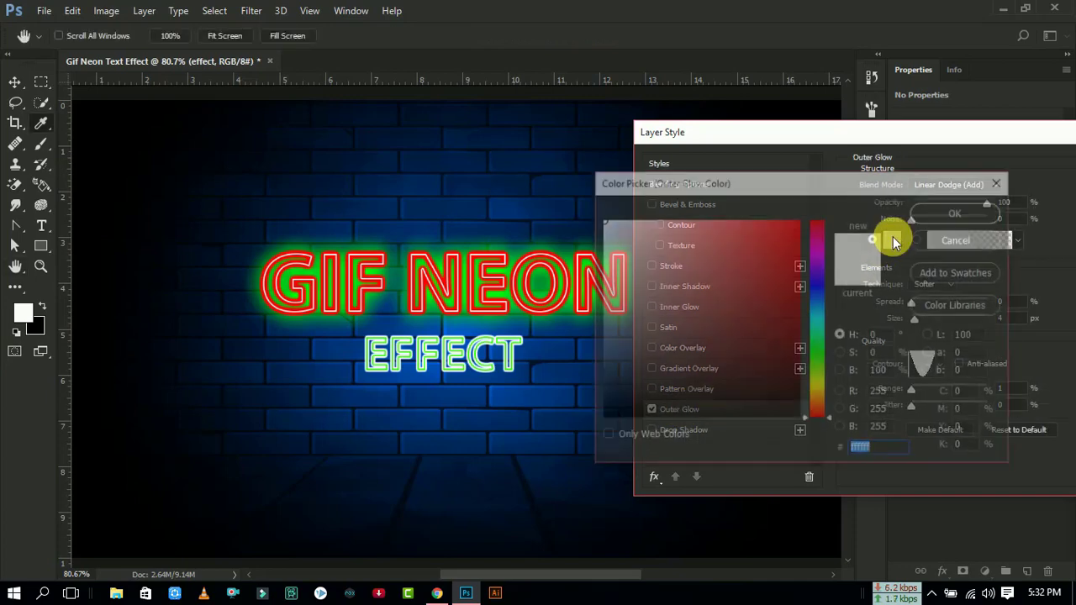
click(798, 221)
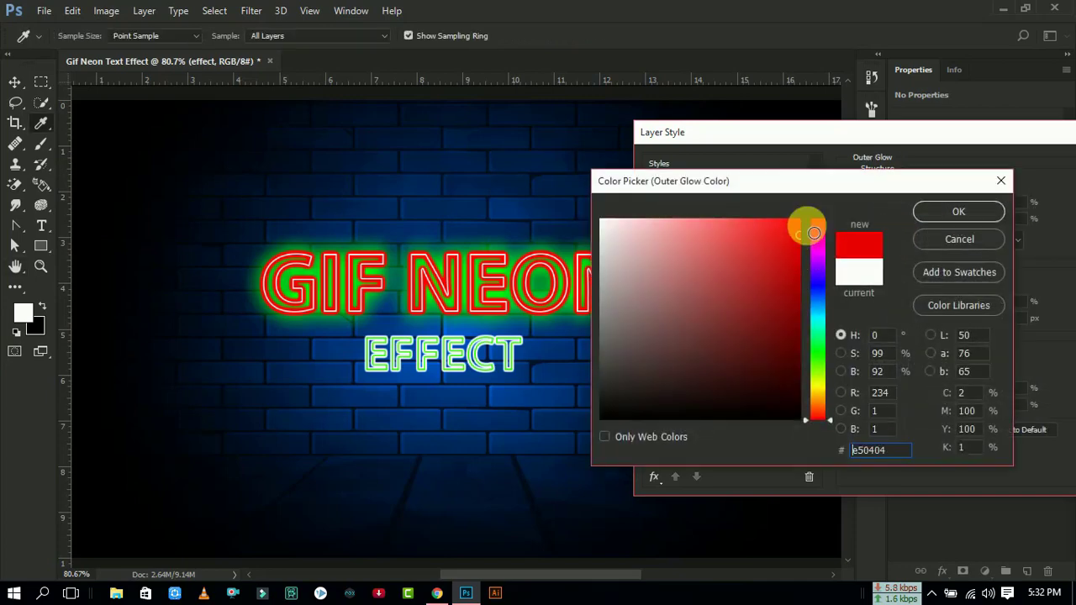
click(937, 214)
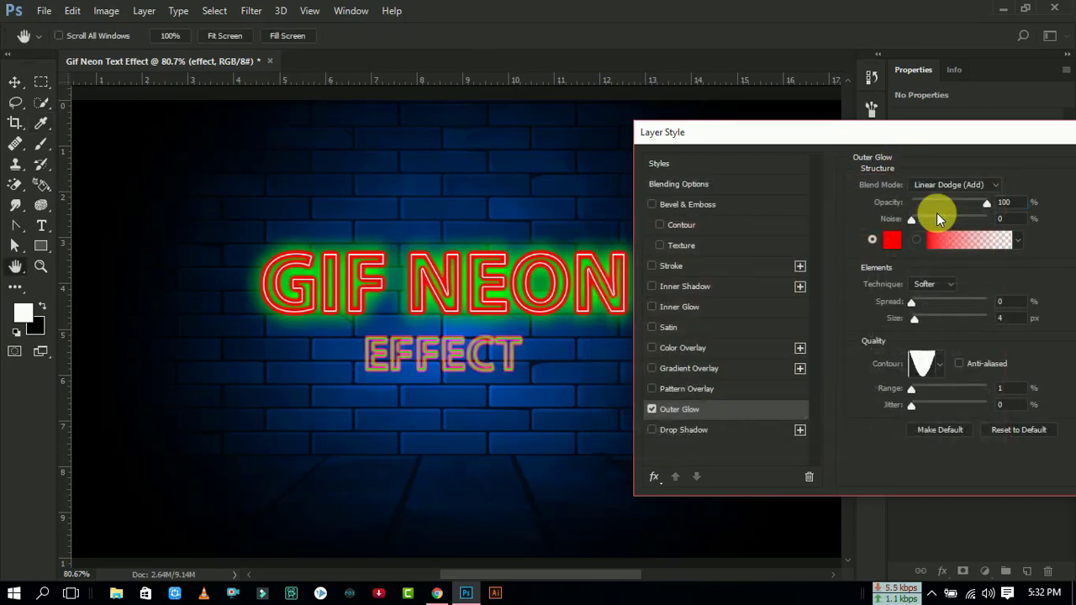
click(913, 220)
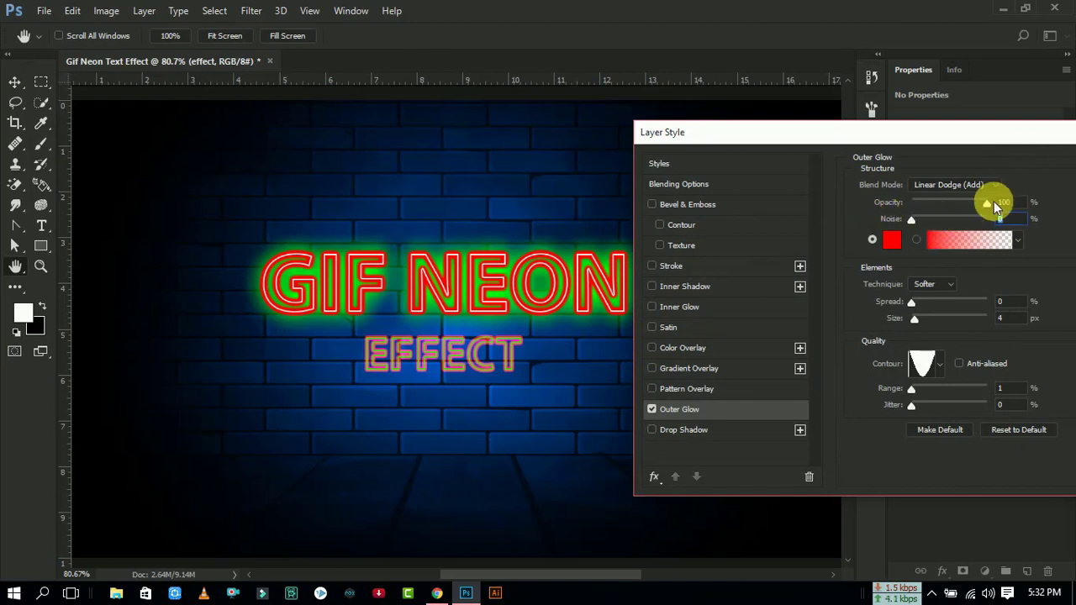
drag(916, 320, 929, 321)
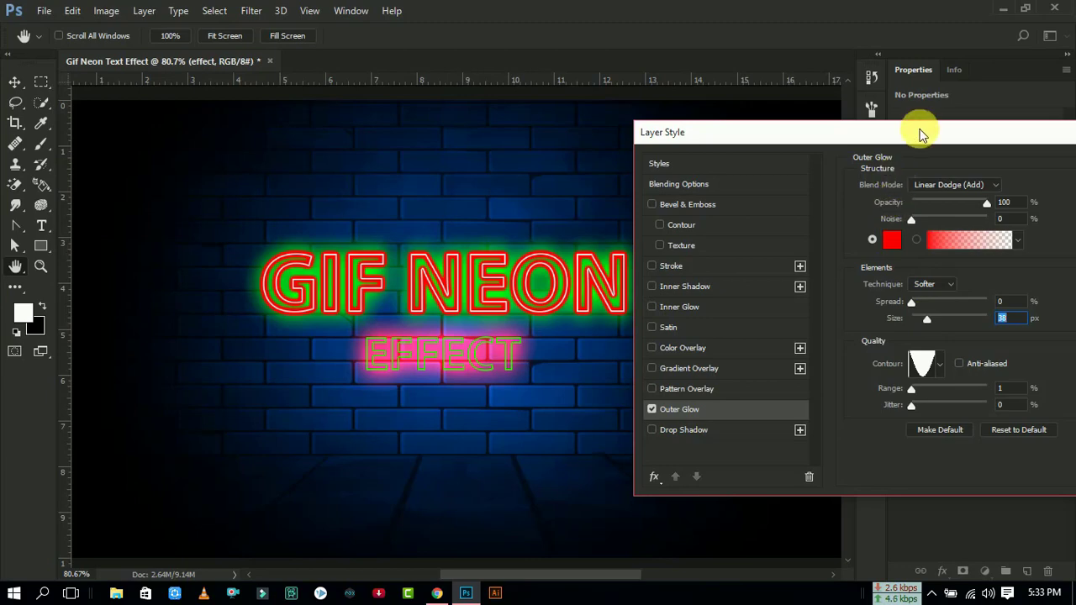
drag(920, 134, 815, 122)
Step: Duplicate the effect group as effect copy and inspect its contents
click(1048, 164)
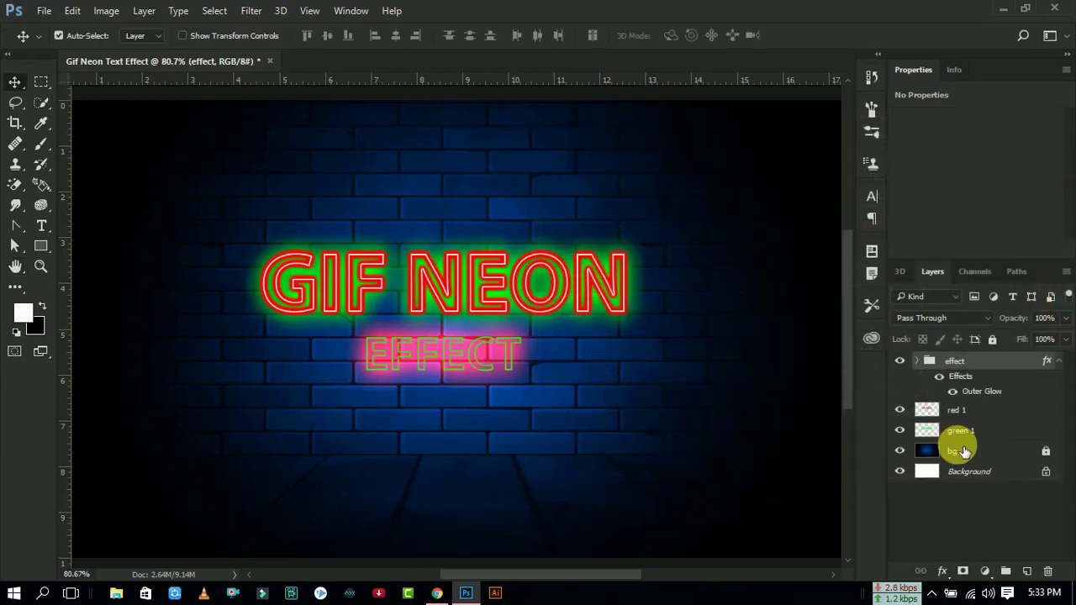
drag(995, 360, 1026, 571)
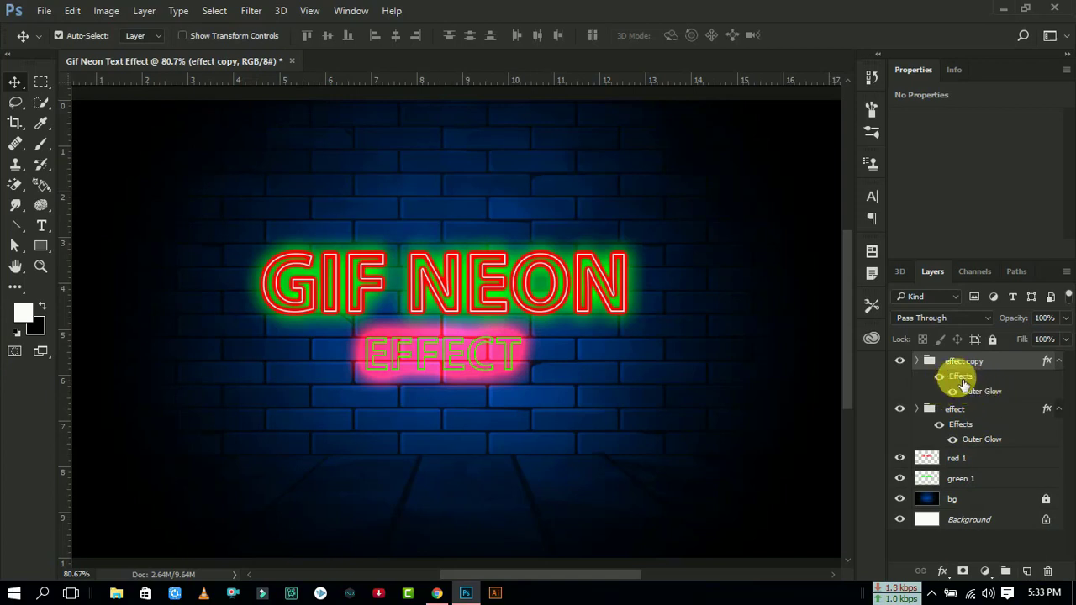
click(917, 360)
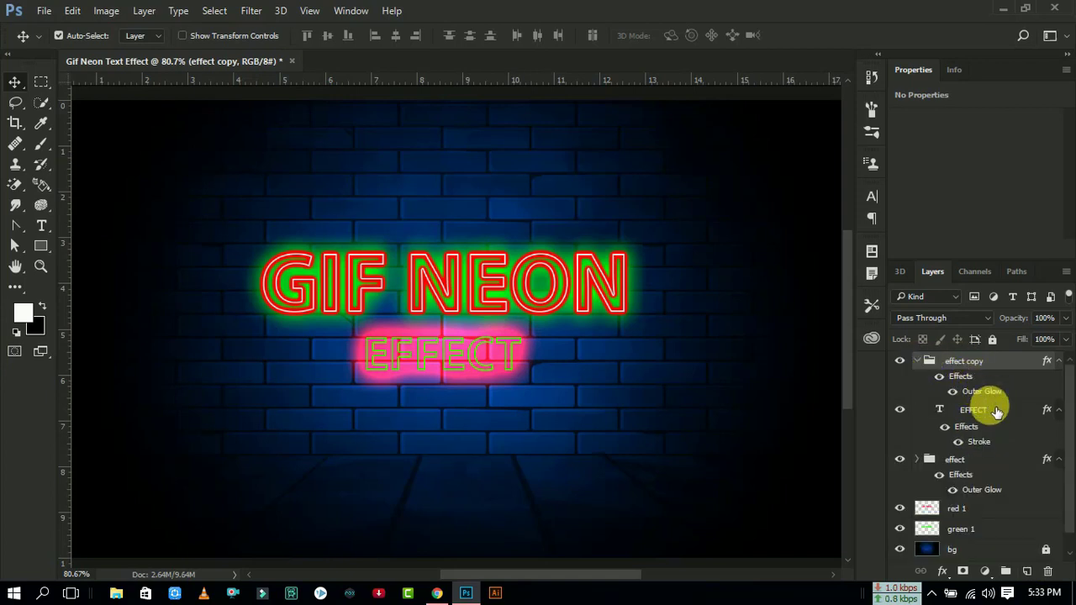
click(994, 412)
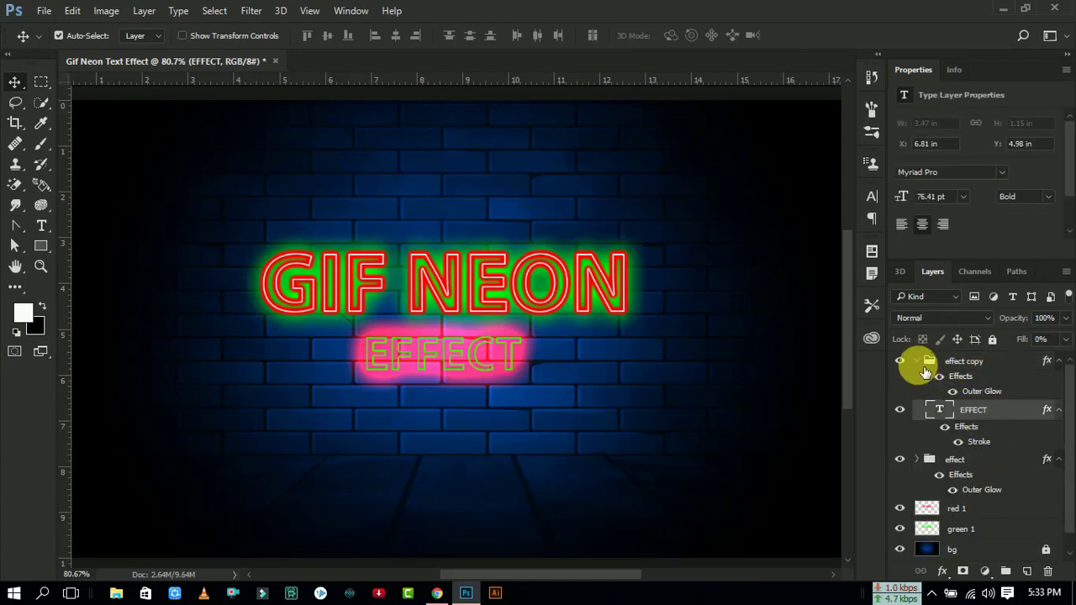
click(917, 361)
Step: Hide the original group, now effect 1, and select the effect copy group
click(963, 417)
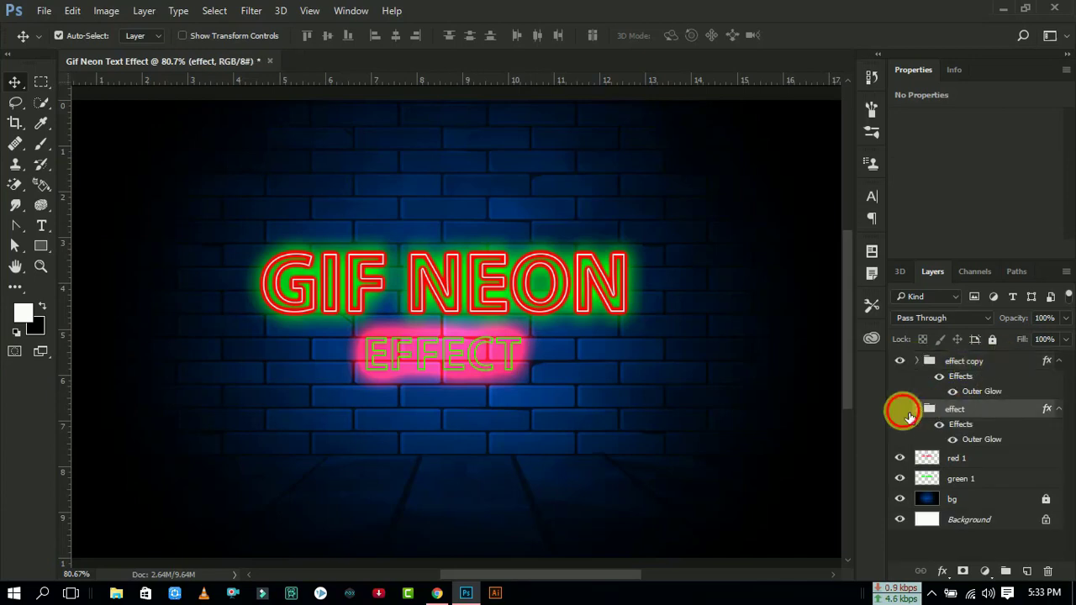
click(900, 409)
double_click(963, 412)
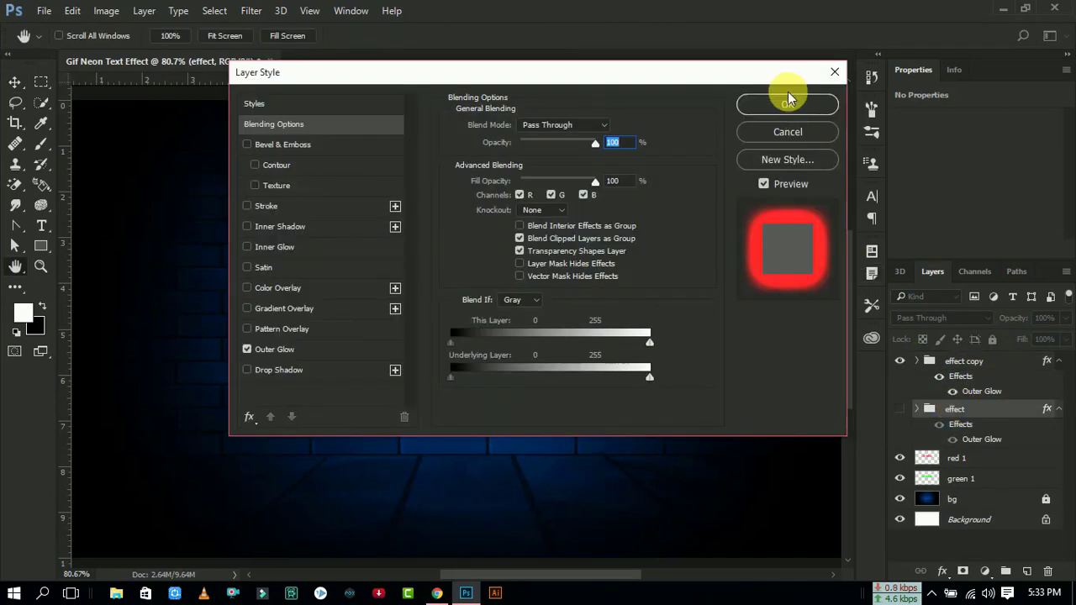
click(788, 92)
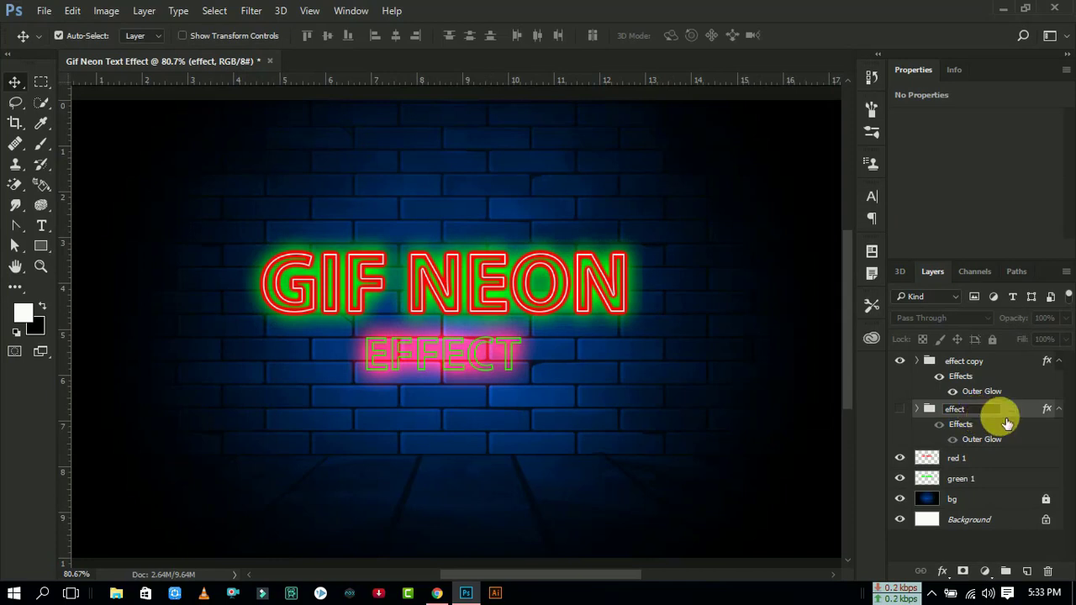
click(1015, 406)
text(1)
click(900, 408)
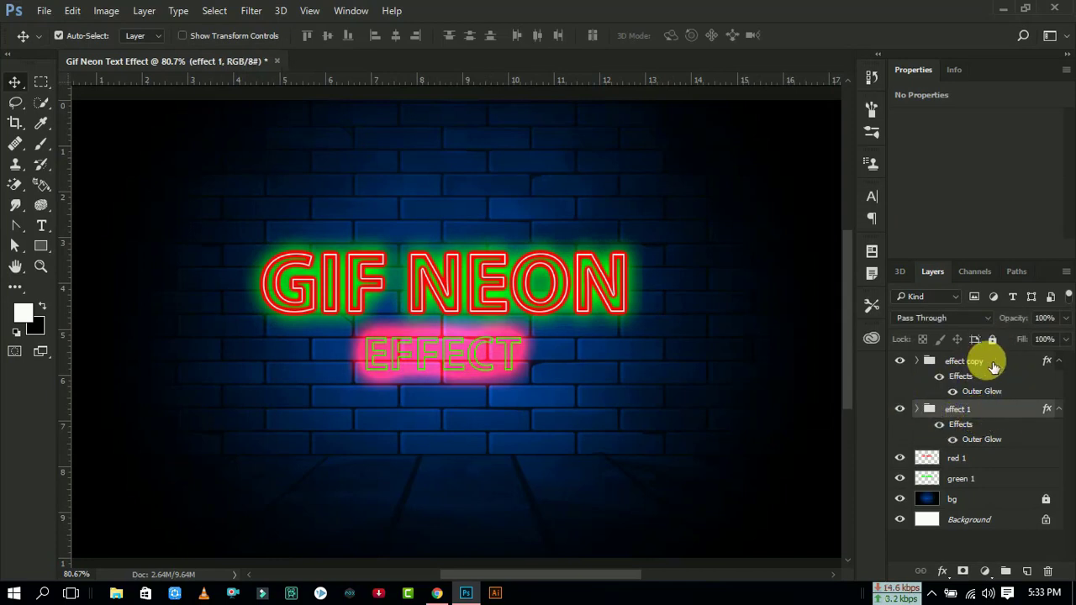
click(899, 408)
click(958, 458)
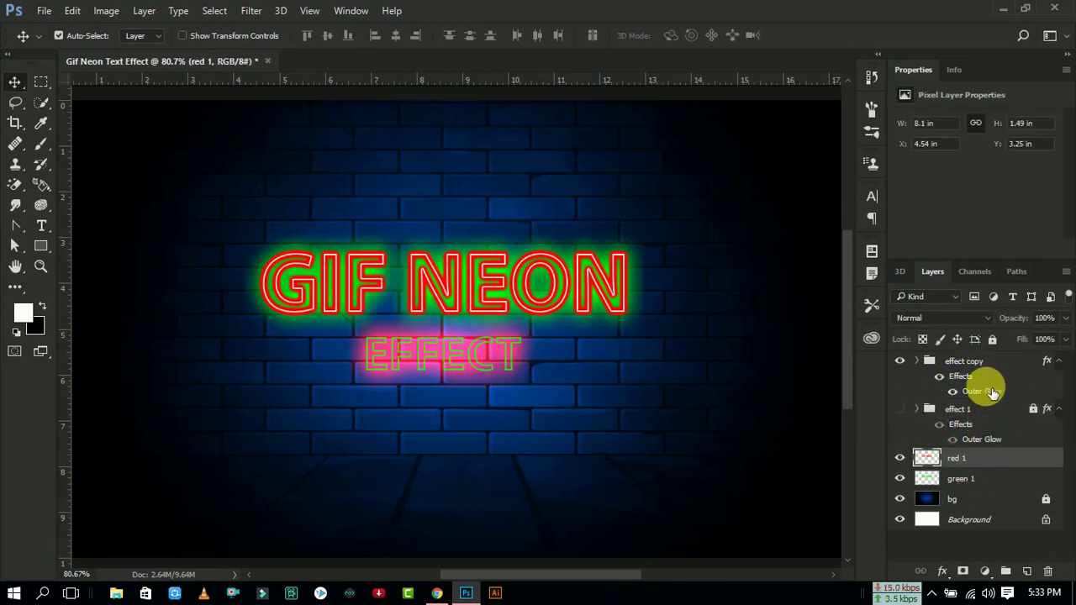
click(988, 361)
Step: Open the Outer Glow layer style settings for the effect copy group
right_click(1024, 363)
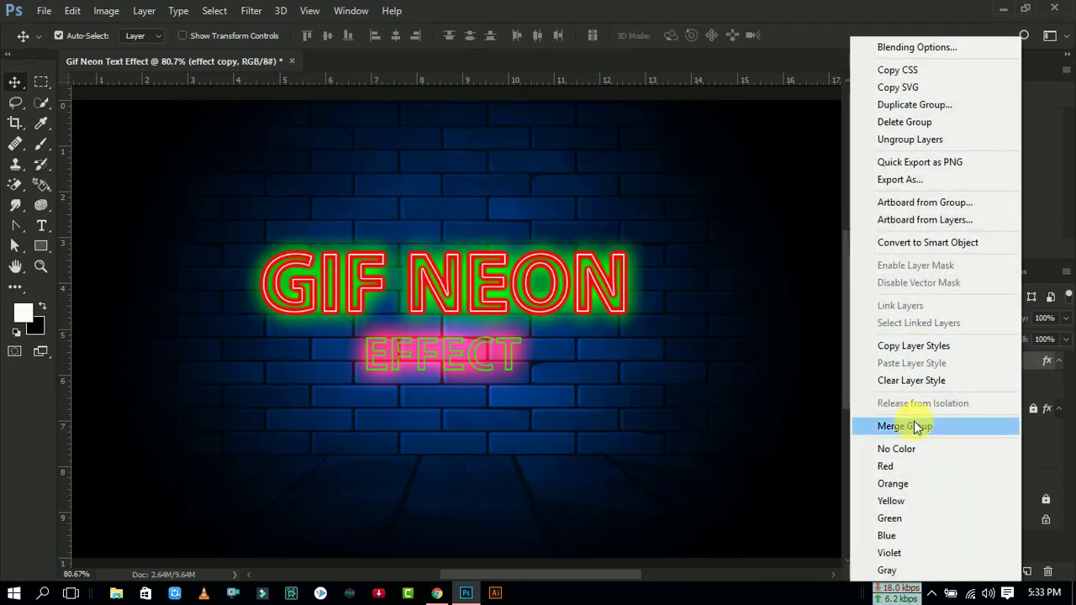
click(916, 49)
drag(774, 80, 1074, 133)
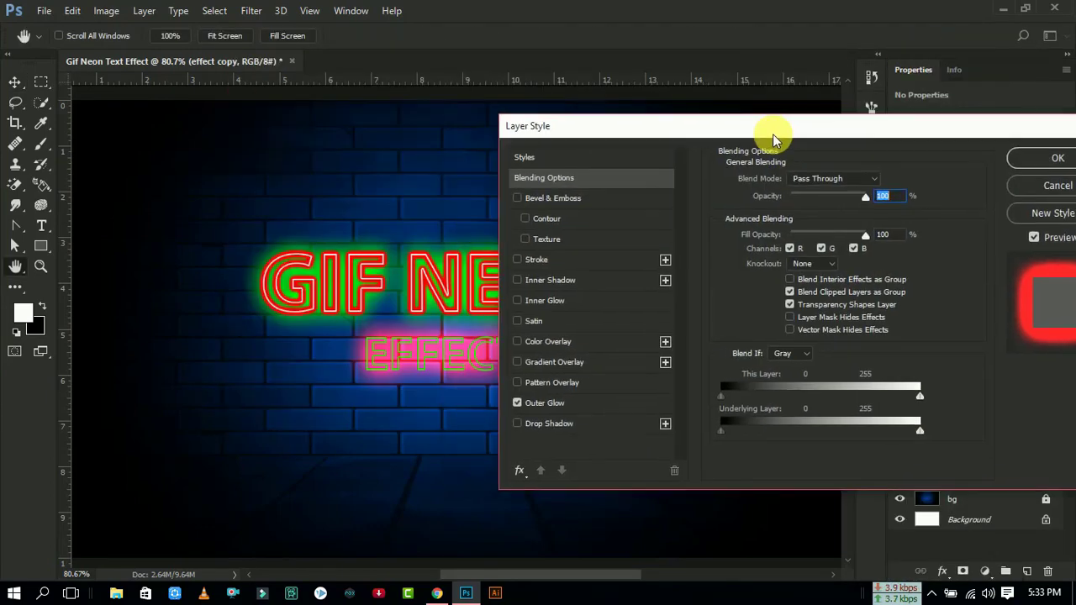
click(600, 403)
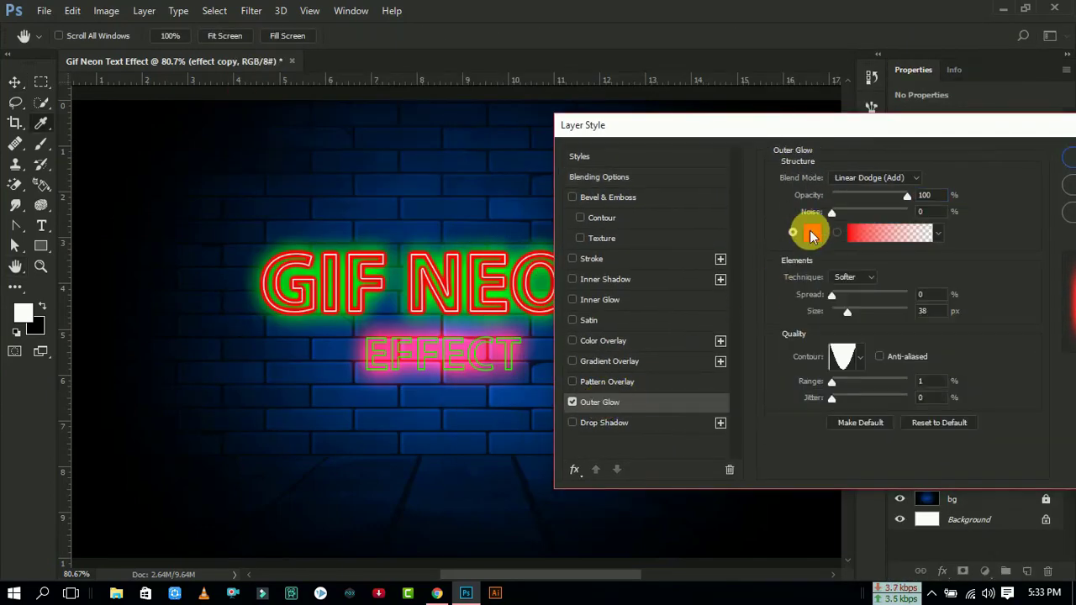
Step: Try several glow colours, settle on near-white, and shrink the outer glow size
click(812, 233)
drag(798, 225, 558, 169)
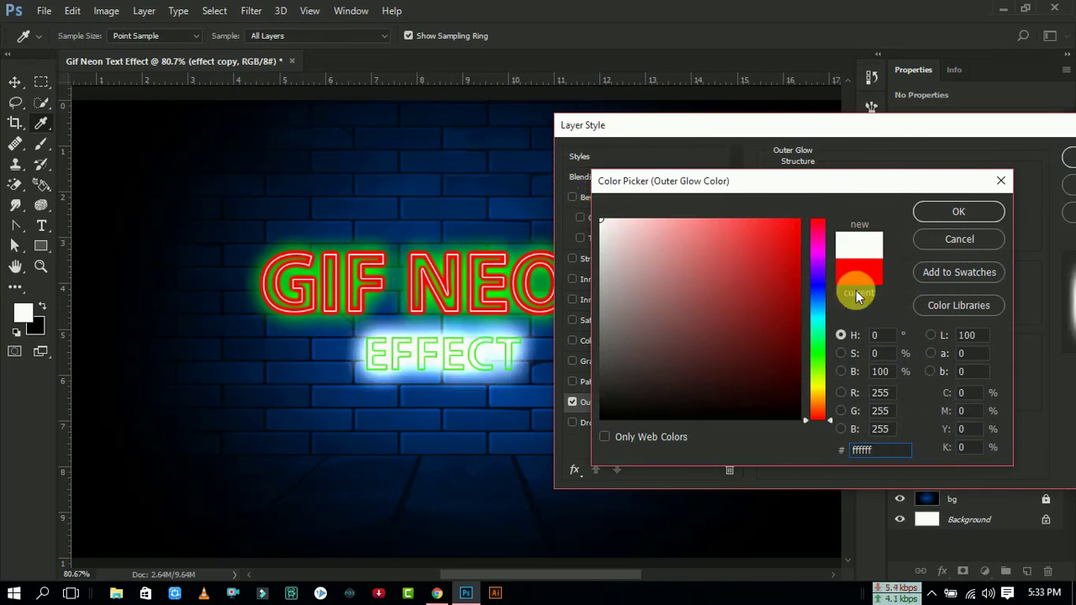
drag(835, 338, 820, 348)
click(798, 220)
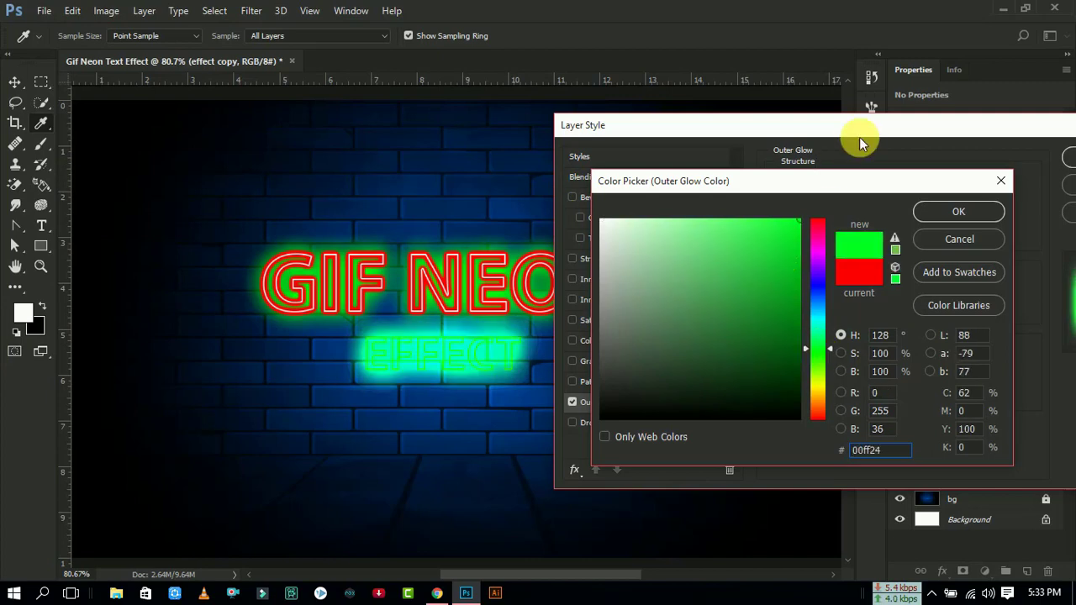
drag(734, 259, 496, 156)
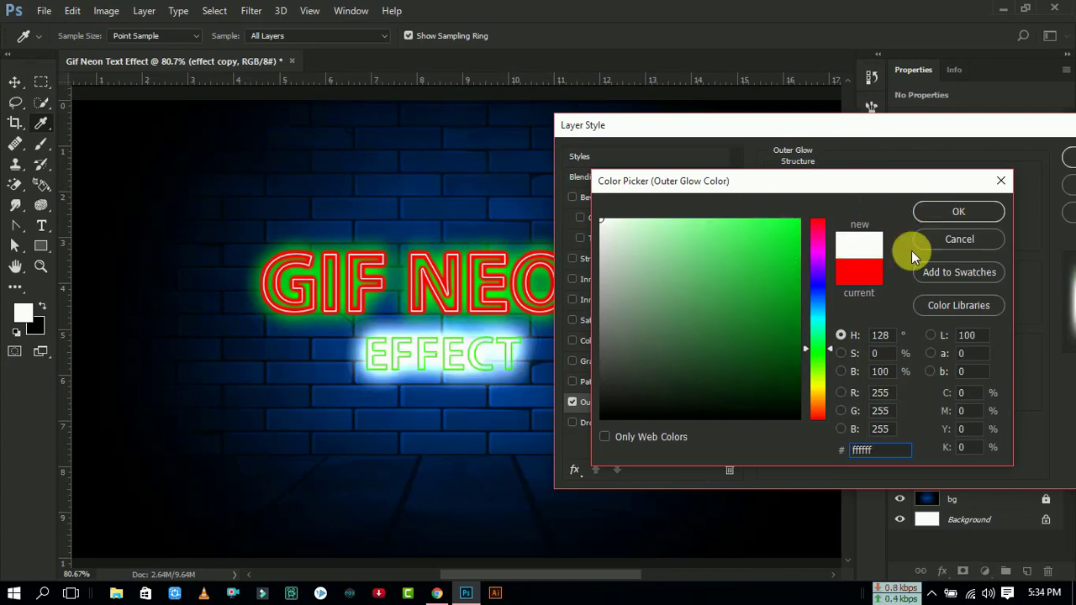
drag(820, 348, 826, 292)
drag(744, 266, 857, 179)
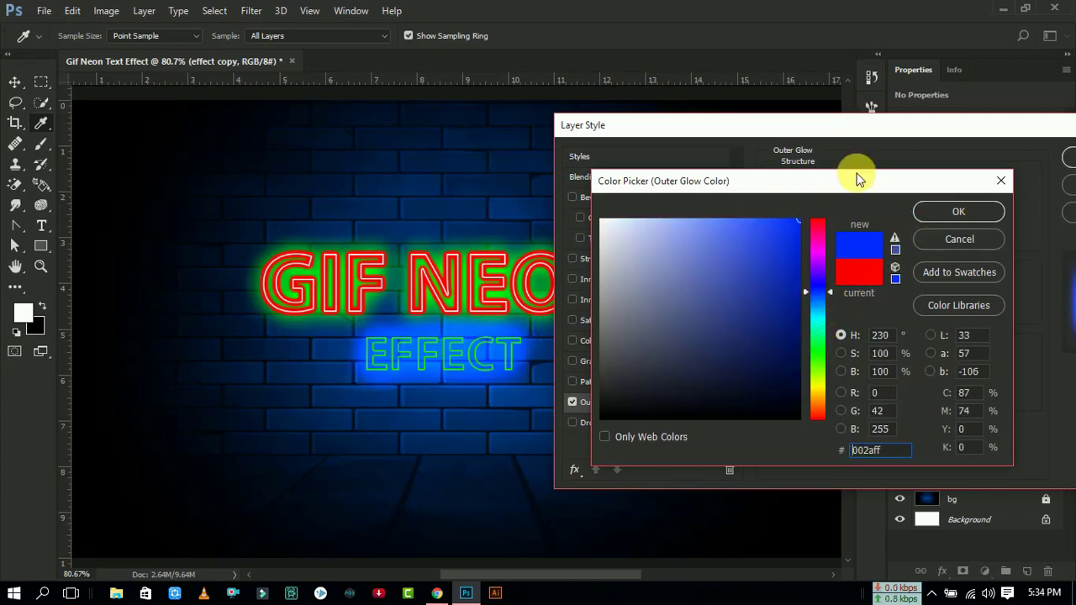
drag(825, 290, 827, 283)
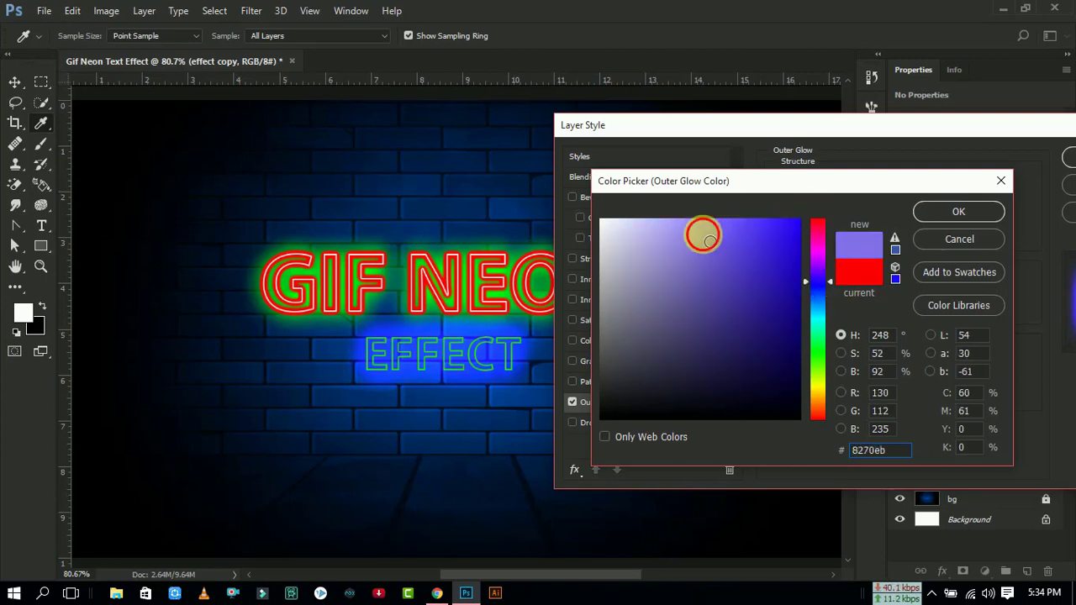
drag(702, 233, 601, 227)
click(941, 212)
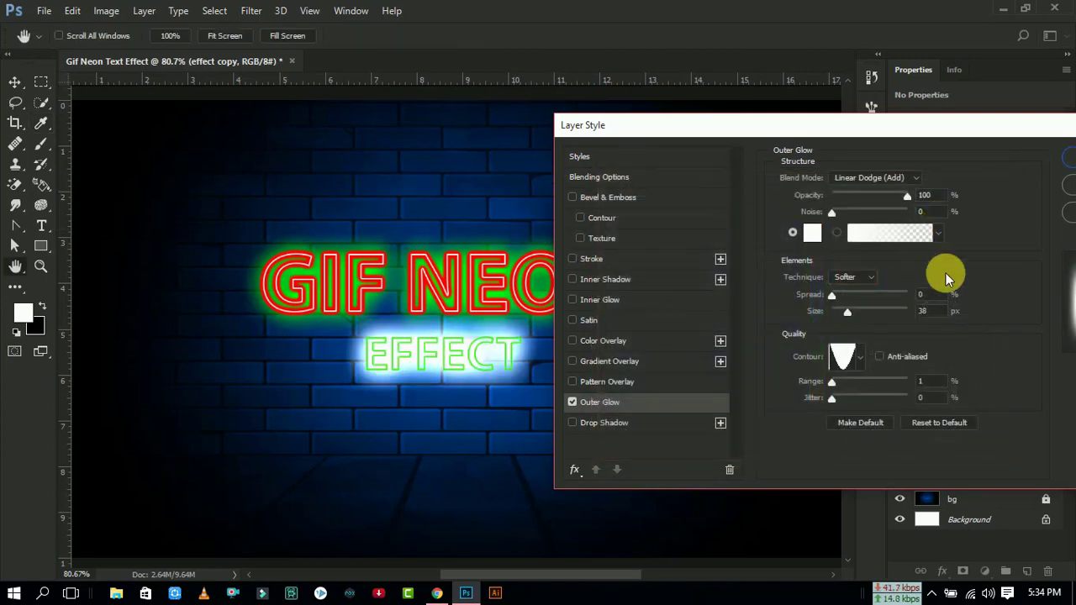
mouse_move(874, 311)
mouse_down()
mouse_move(836, 310)
mouse_move(848, 304)
mouse_up()
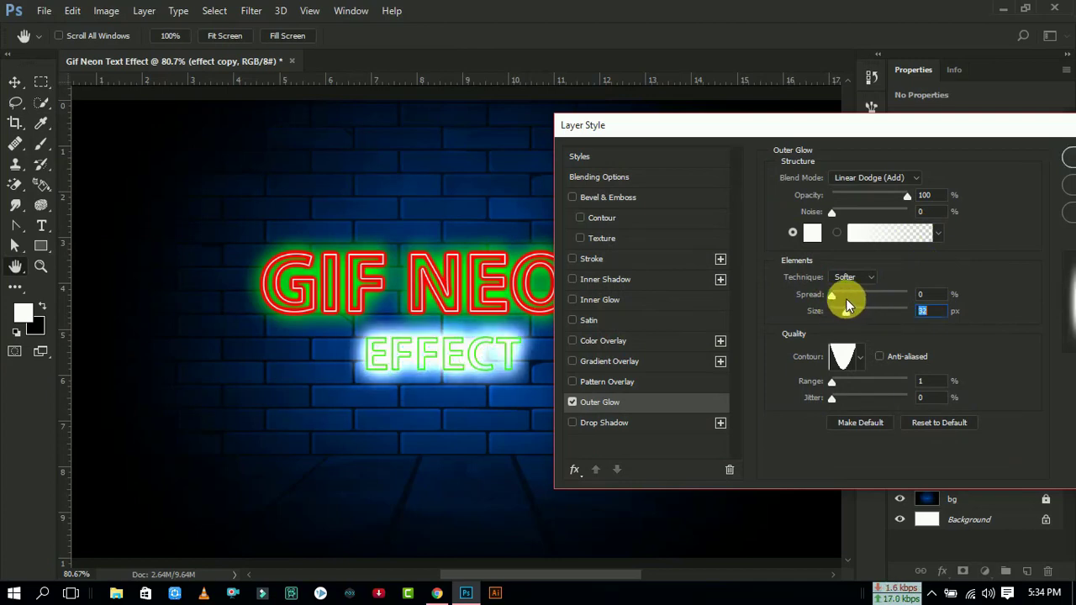
drag(993, 136, 906, 135)
Step: Apply the new glow and toggle effect copy's visibility to compare glows, leaving it visible
click(1022, 151)
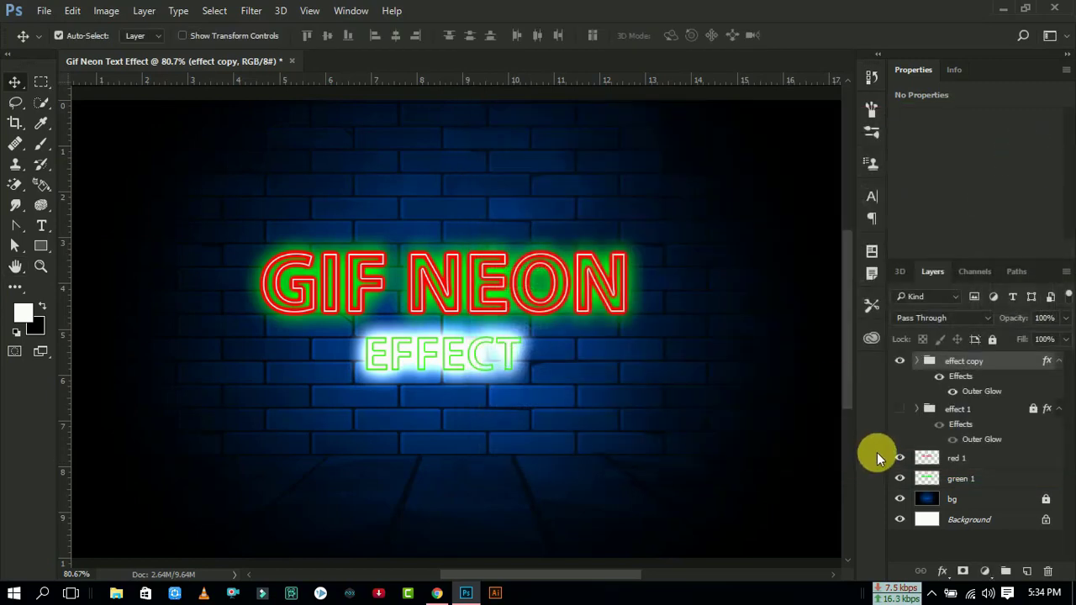
click(900, 363)
click(900, 361)
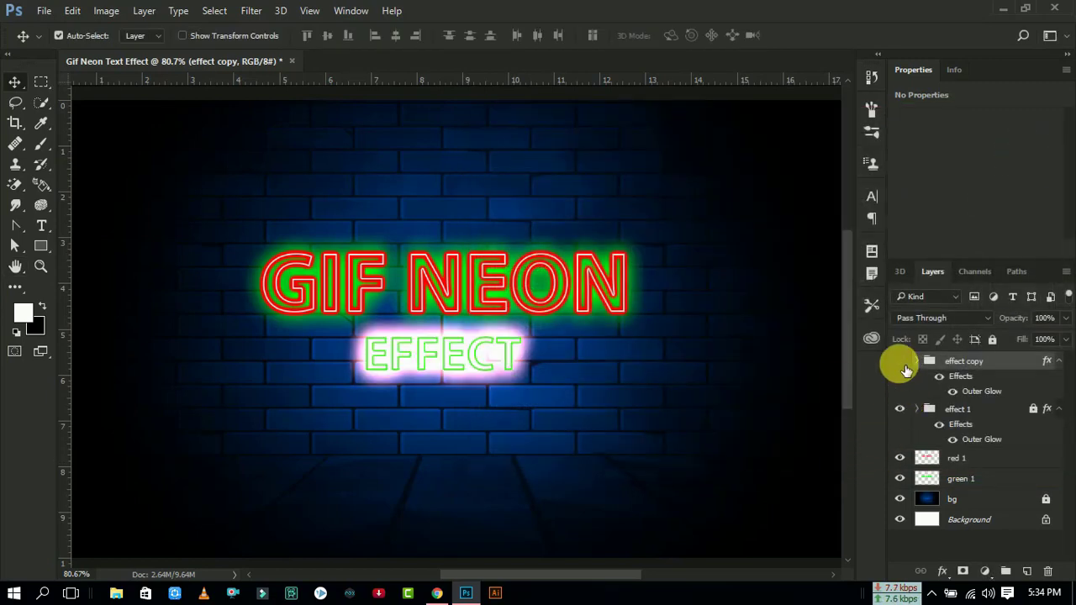
click(899, 362)
click(901, 363)
click(902, 363)
click(901, 363)
click(901, 363)
click(901, 364)
click(902, 363)
click(901, 363)
Step: Merge the effect 1 and effect copy groups each into a single pixel layer
click(1009, 409)
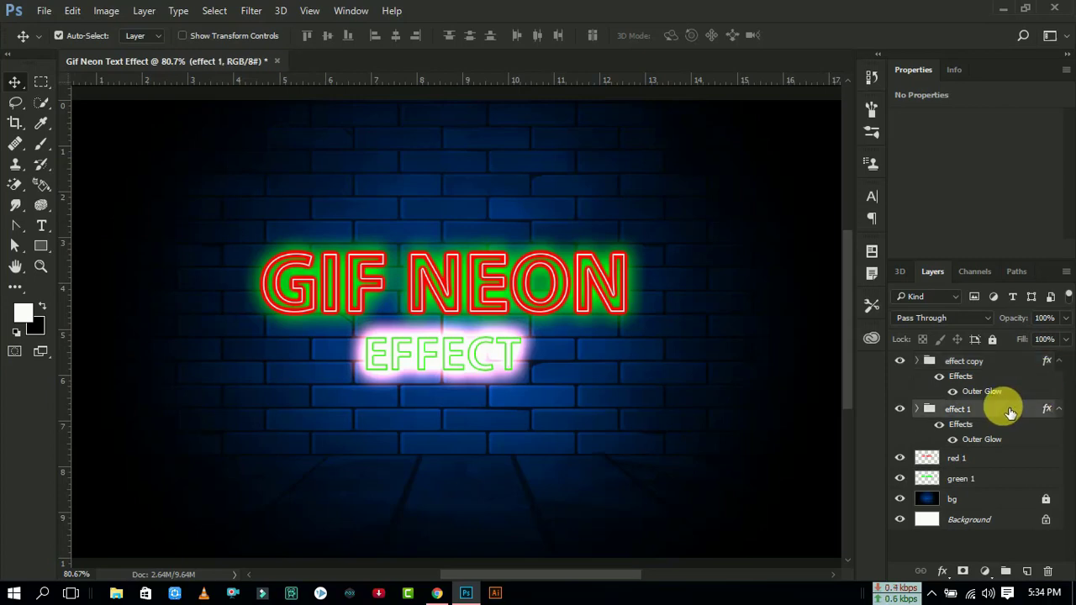
right_click(1001, 409)
click(893, 426)
right_click(960, 363)
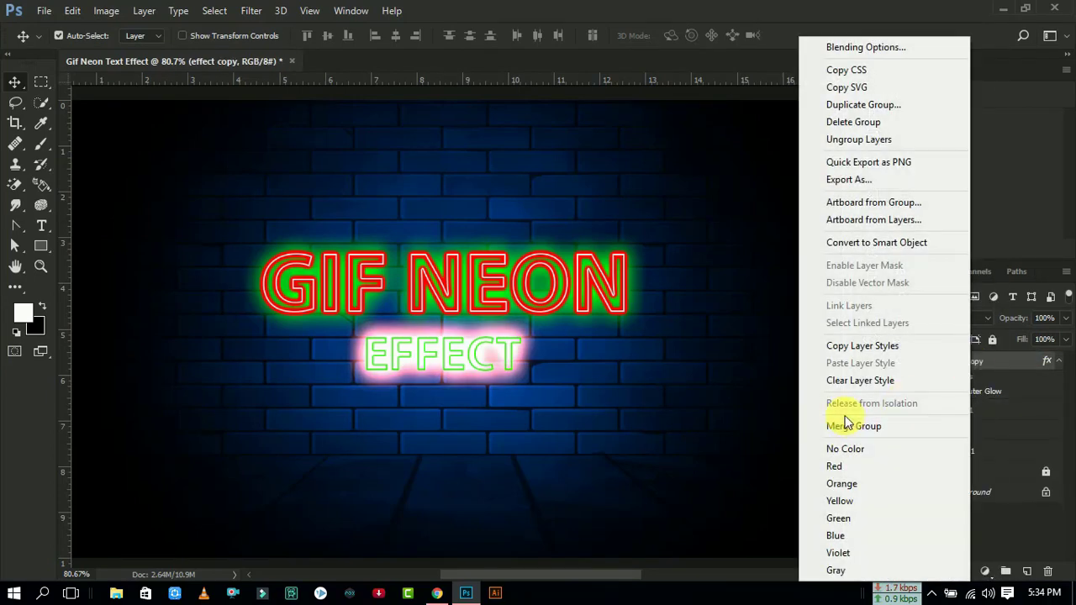
click(862, 427)
click(1003, 382)
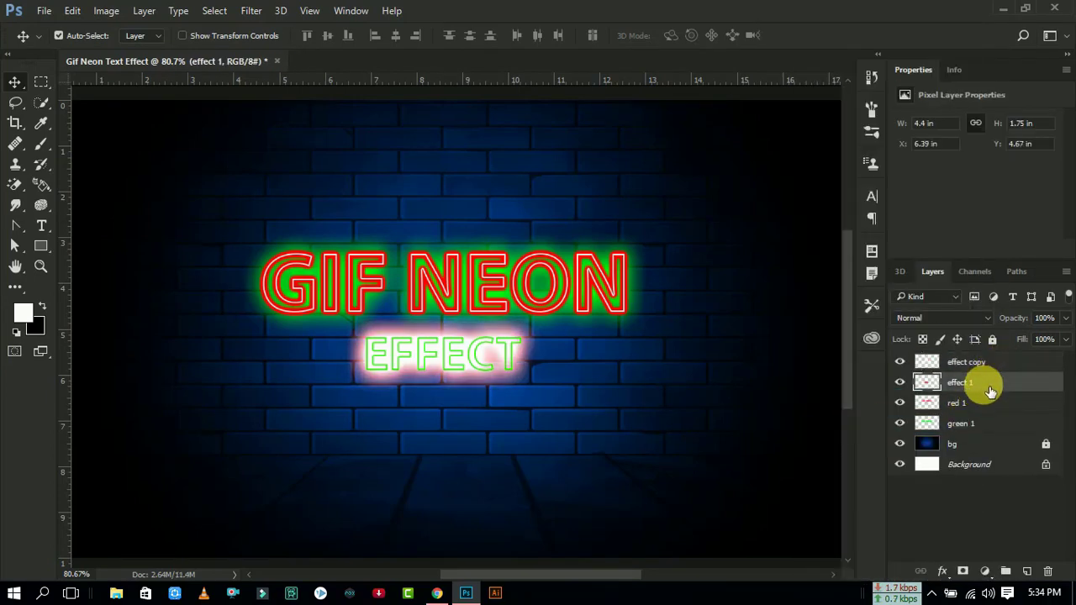
click(979, 403)
click(976, 424)
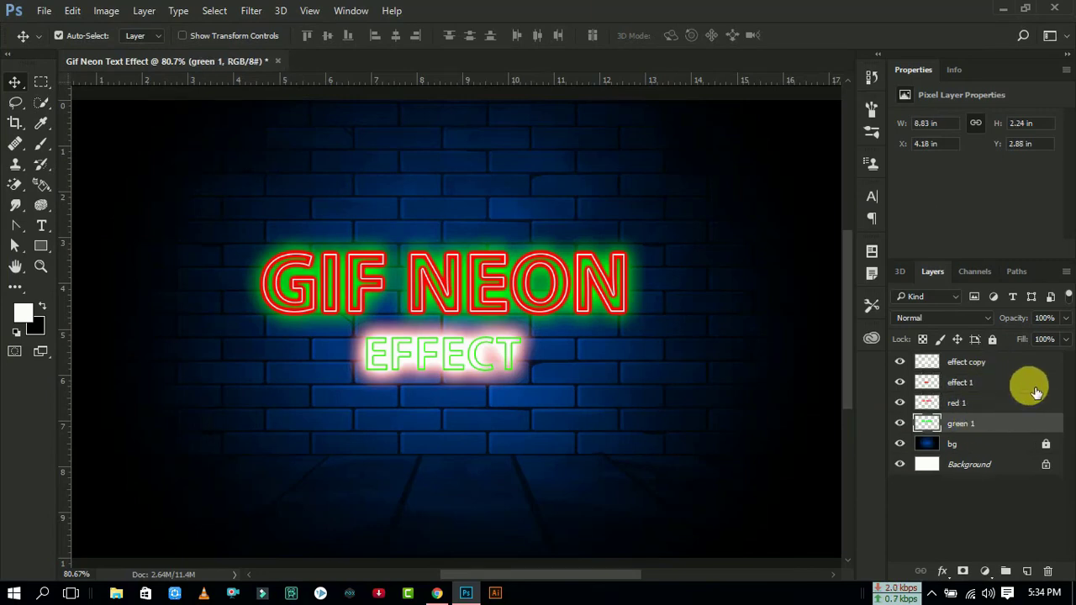
click(350, 10)
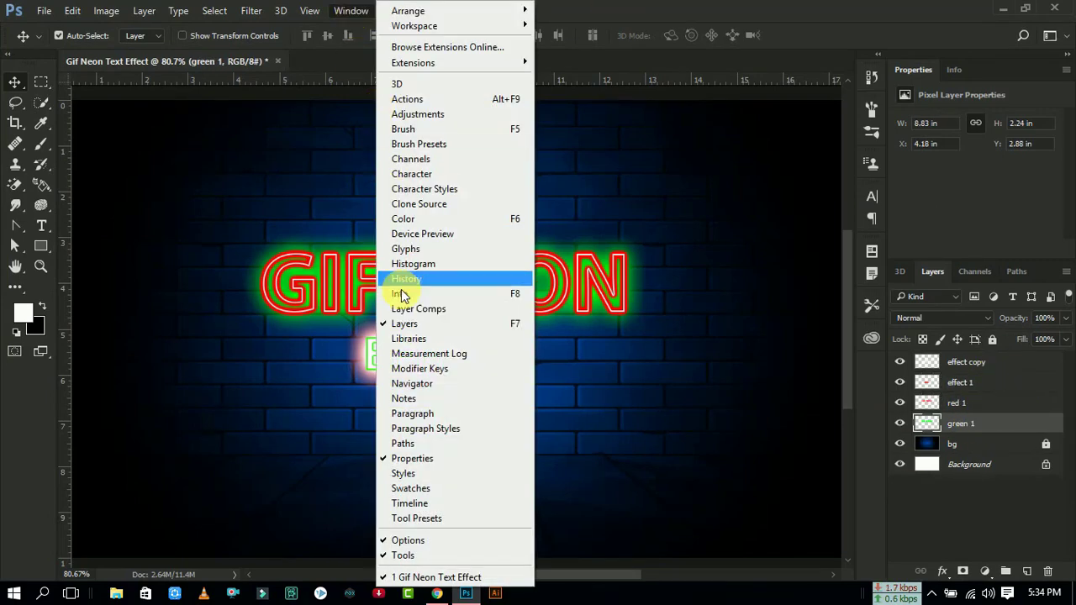
Step: Create a video timeline with tracks for effect copy, effect 1, red 1, green 1 and bg
click(421, 502)
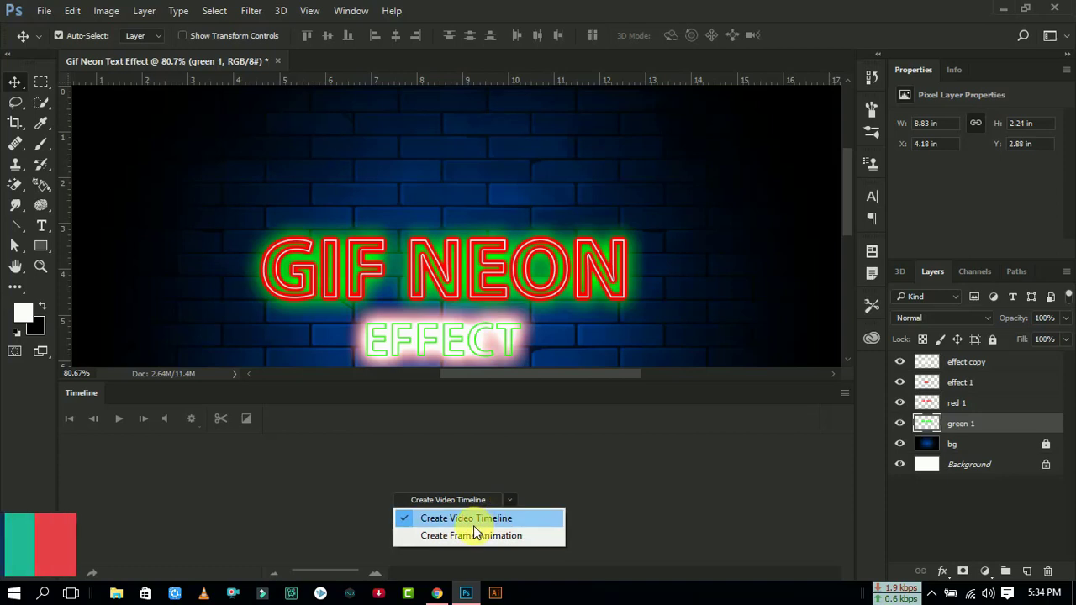
click(473, 521)
click(470, 501)
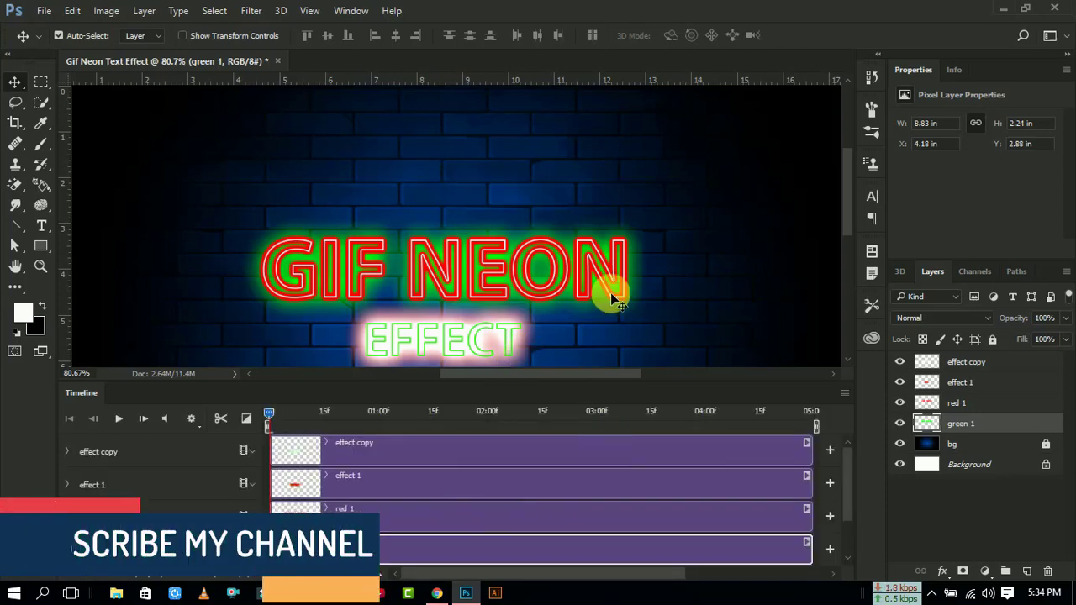
scroll(761, 246, down, 3)
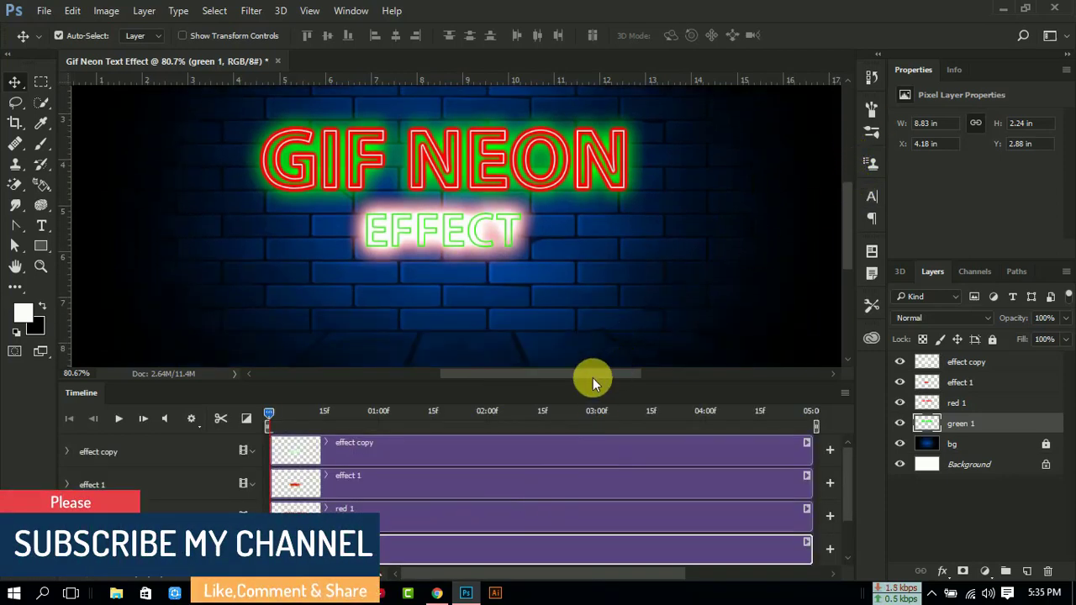
drag(575, 380, 576, 308)
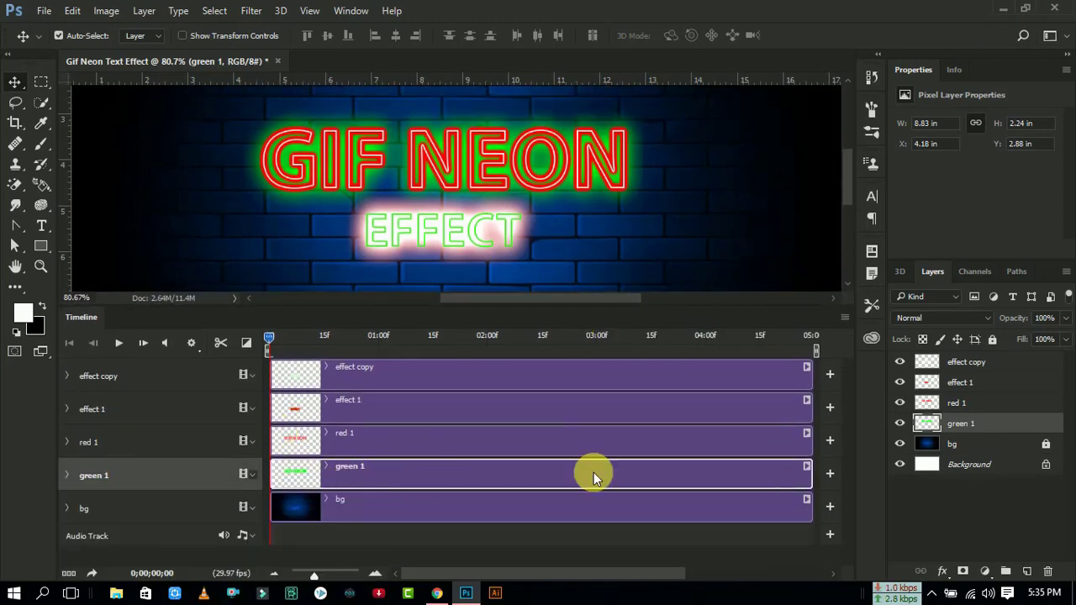
Step: Shorten green 1 and place a trimmed red 1 clip right after it on one track
drag(816, 475, 322, 473)
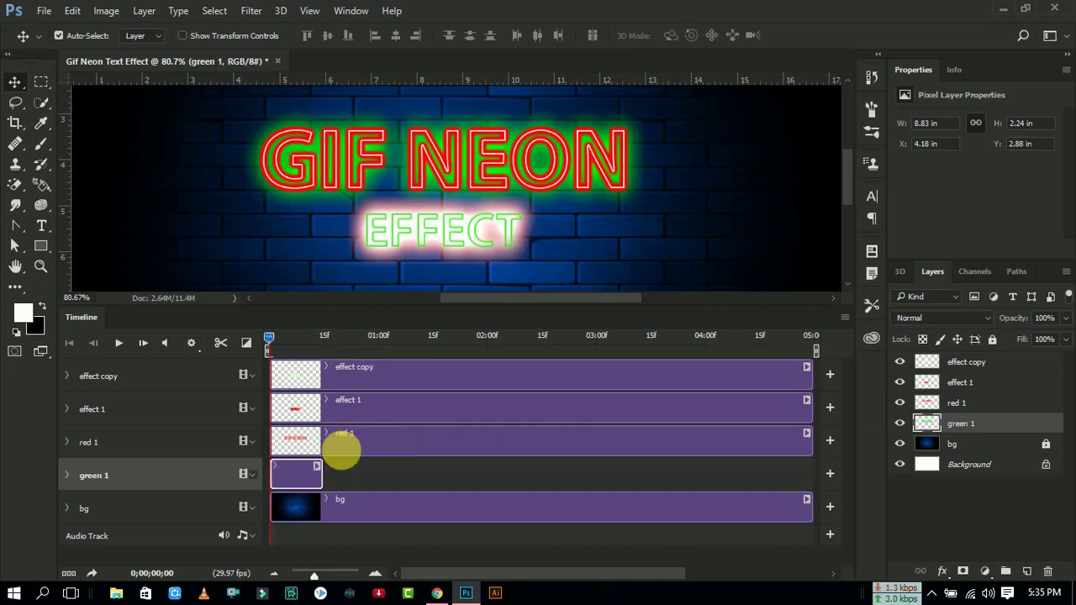
drag(269, 444, 455, 446)
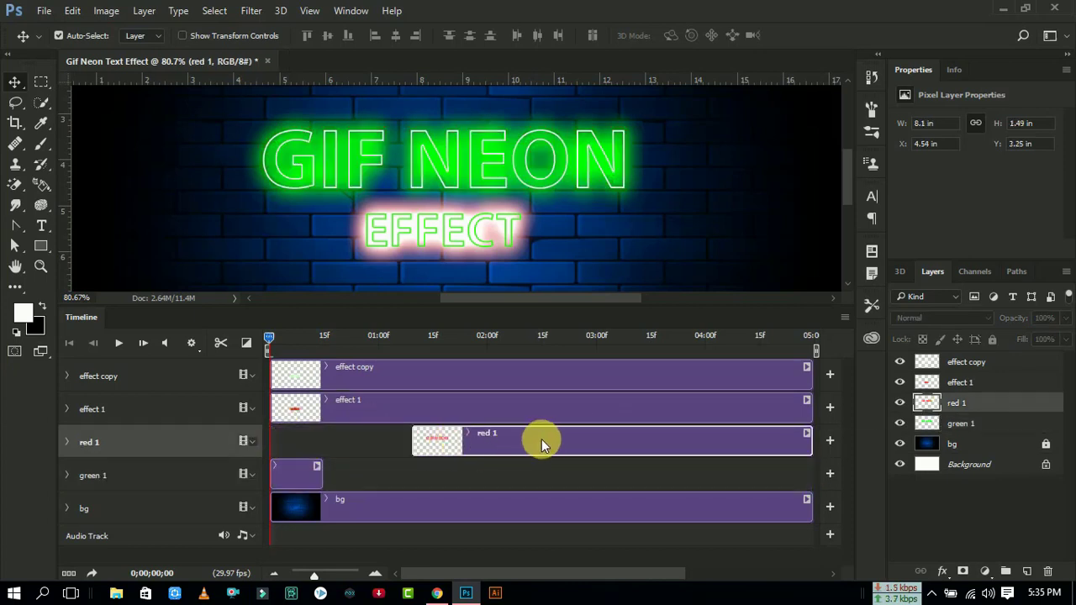
mouse_move(555, 437)
mouse_down()
mouse_move(524, 476)
mouse_move(473, 480)
mouse_move(687, 465)
mouse_up()
mouse_move(747, 446)
mouse_down()
mouse_move(608, 440)
mouse_move(645, 443)
mouse_up()
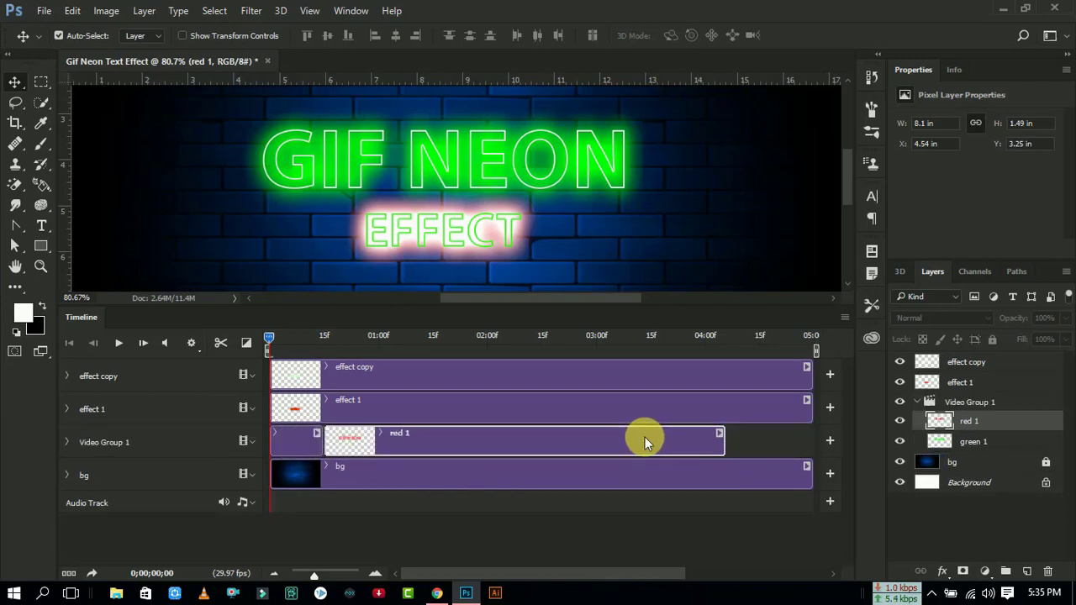
click(730, 447)
drag(731, 453, 388, 448)
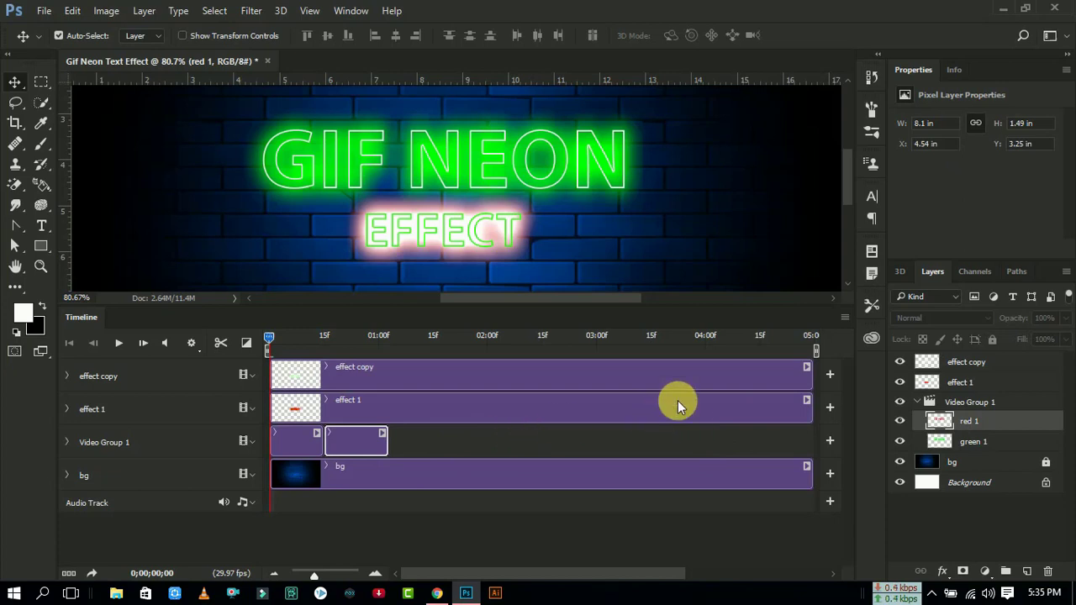
Step: Trim effect 1 and place a shortened effect copy clip right after it
drag(467, 374, 638, 376)
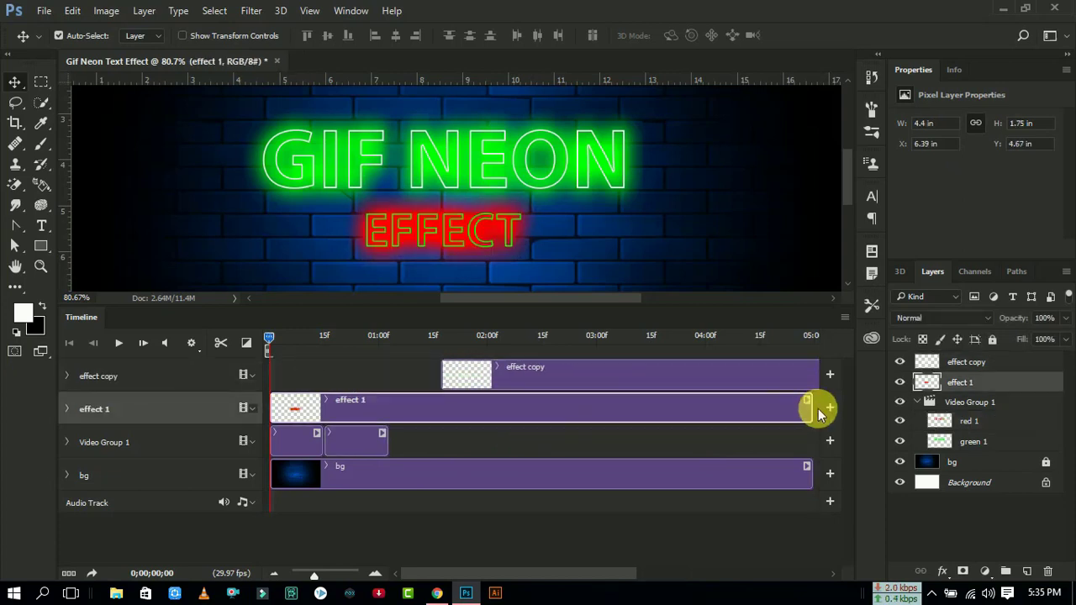
drag(812, 409, 322, 413)
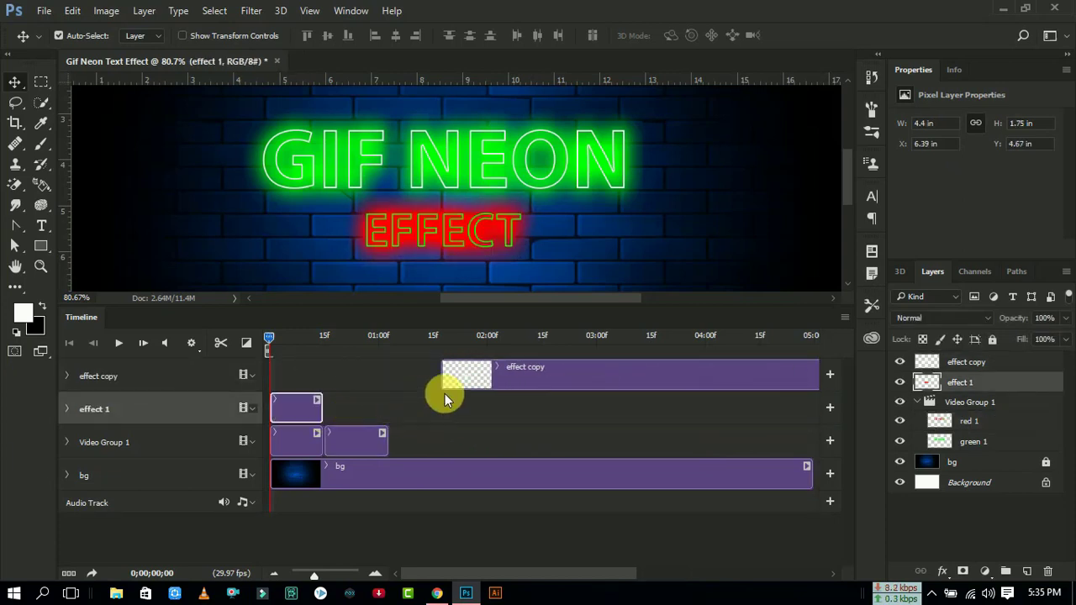
mouse_move(527, 375)
mouse_down()
mouse_move(501, 401)
mouse_move(420, 408)
mouse_up()
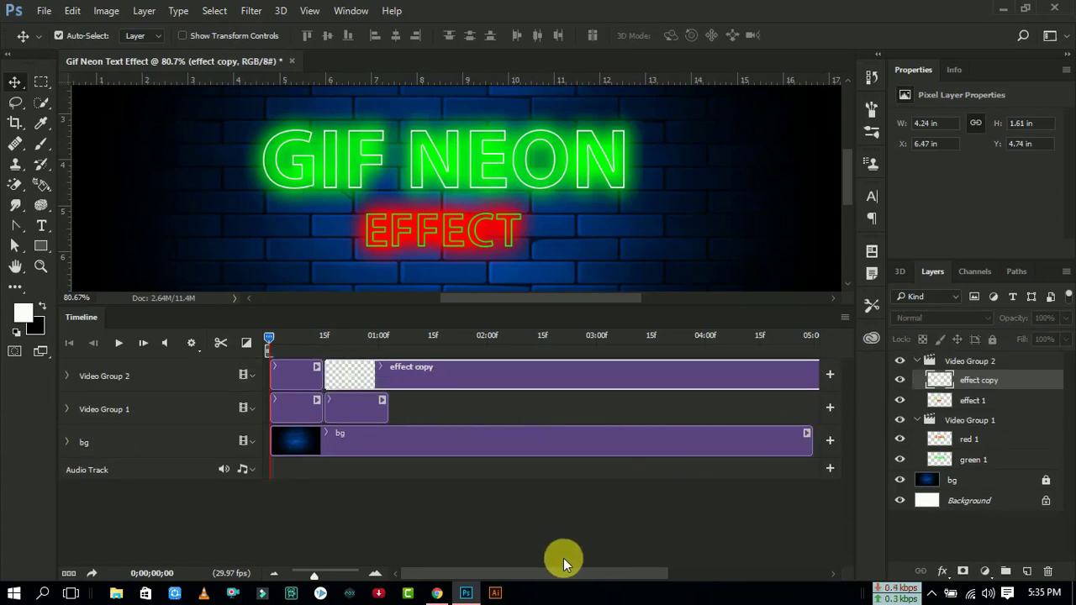
drag(580, 573, 593, 572)
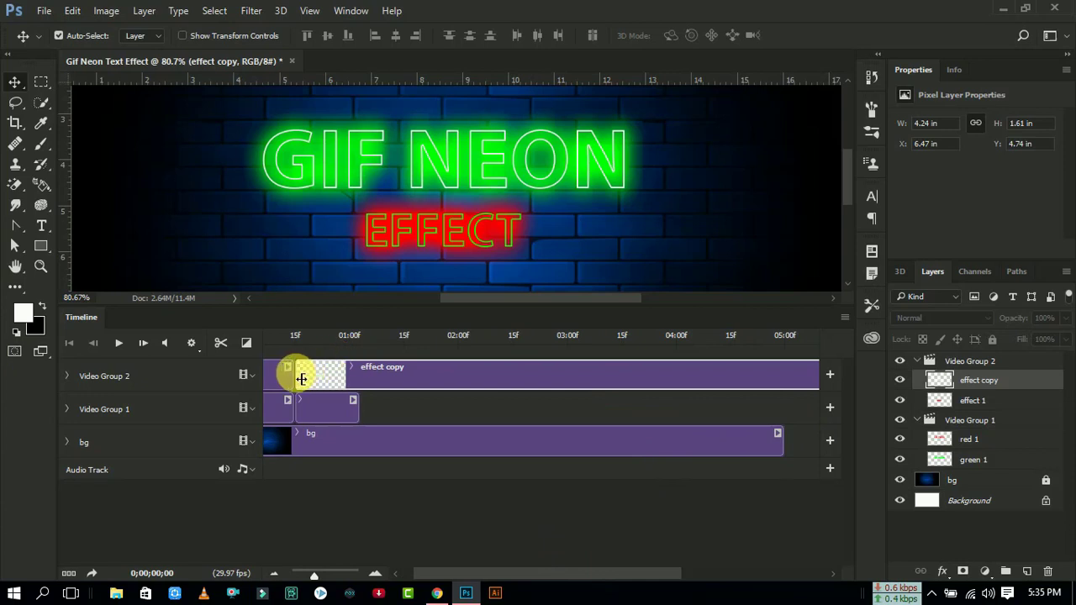
drag(301, 379, 497, 373)
mouse_move(709, 377)
mouse_down()
mouse_move(470, 400)
mouse_move(365, 396)
mouse_up()
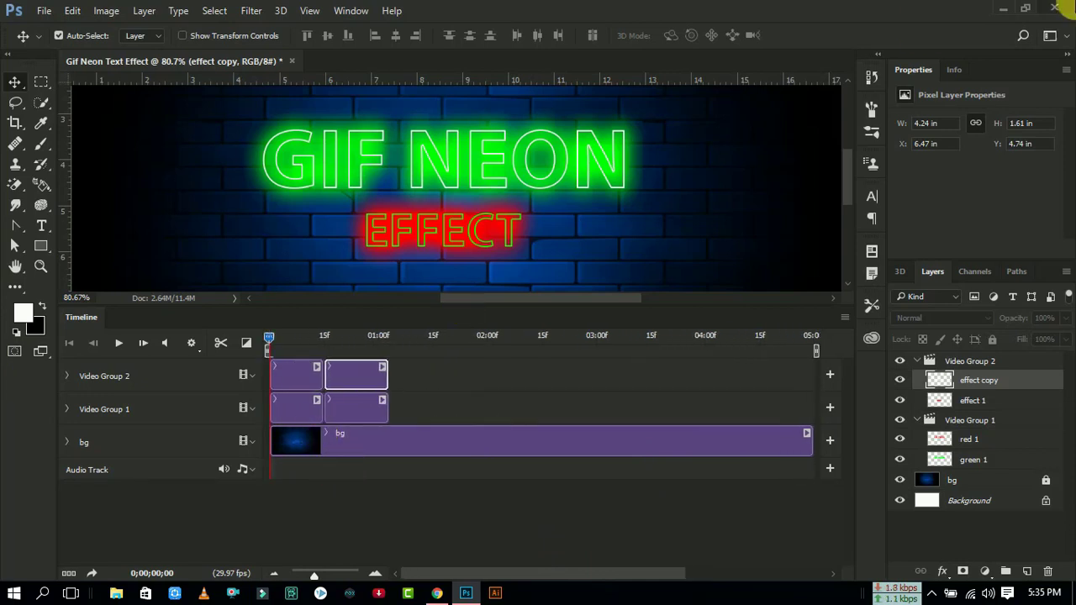
Step: Trim the bg clip to the glow clips' length and preview the animation
click(132, 351)
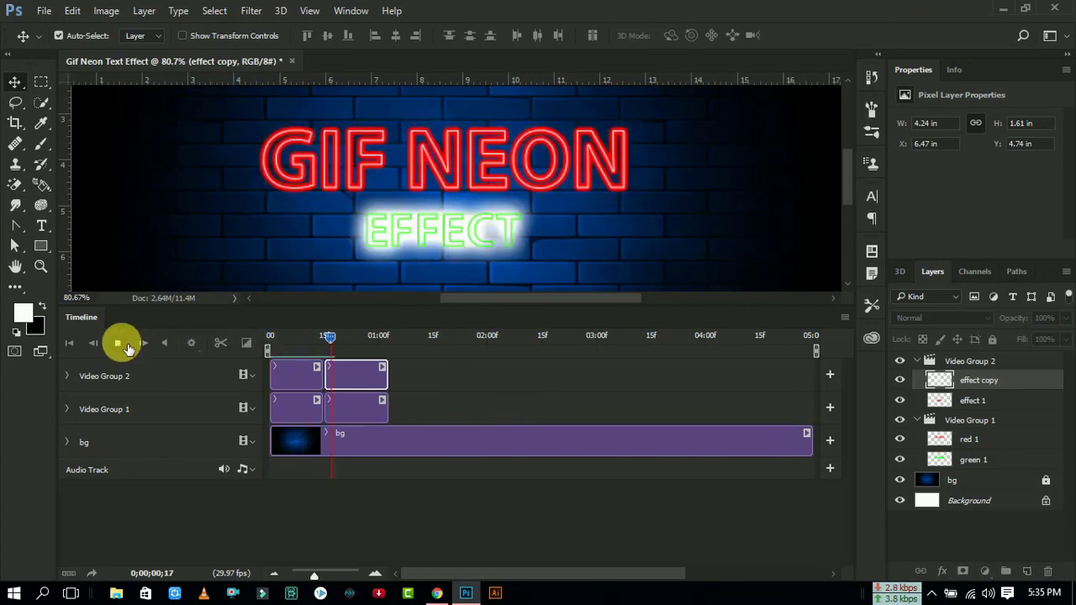
drag(800, 436, 388, 439)
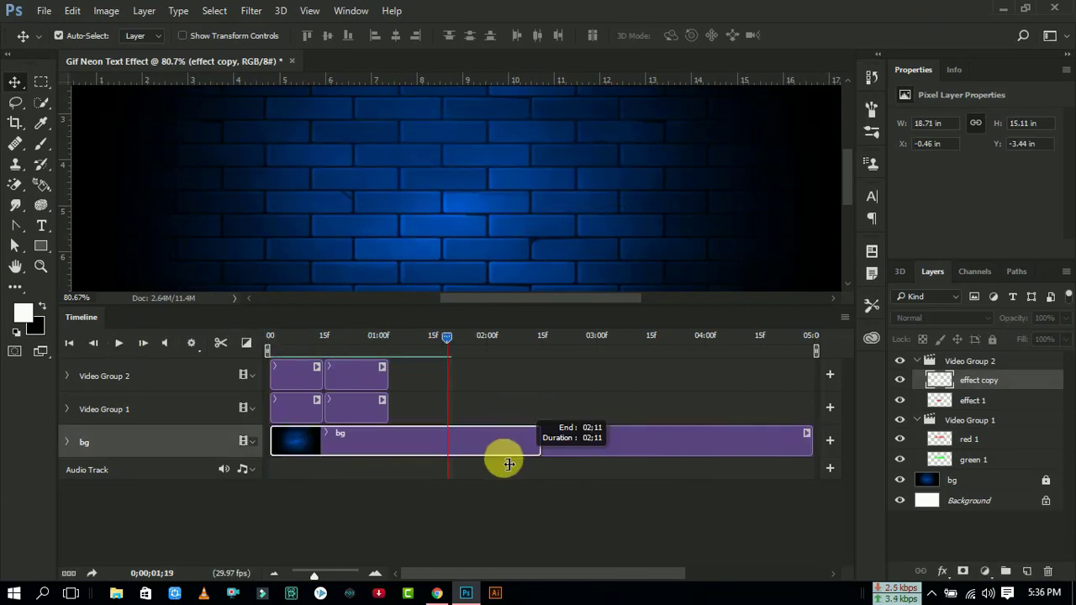
drag(383, 344, 254, 356)
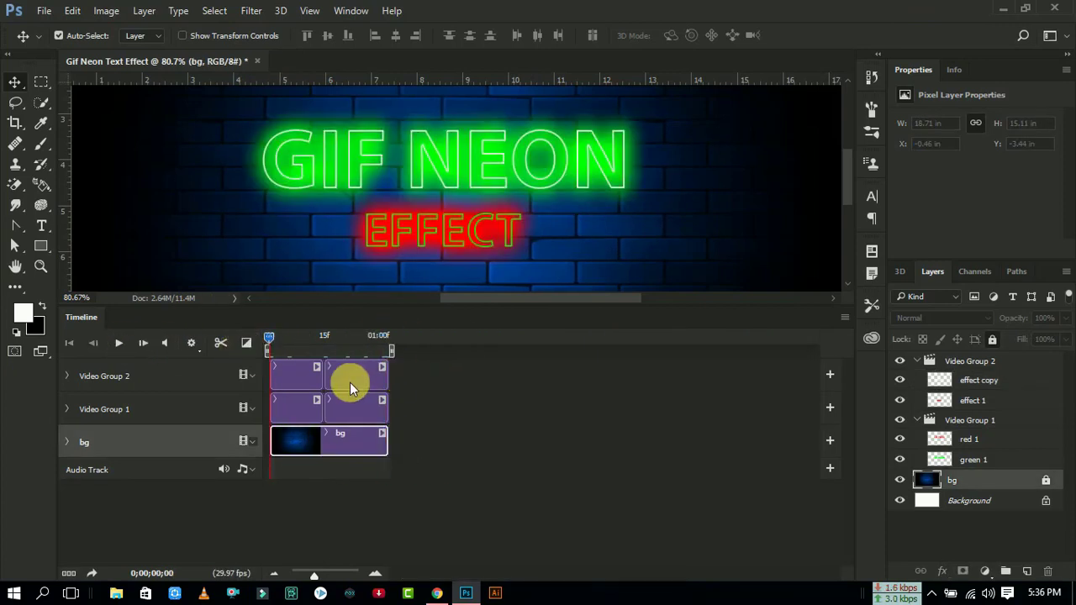
click(371, 401)
click(120, 345)
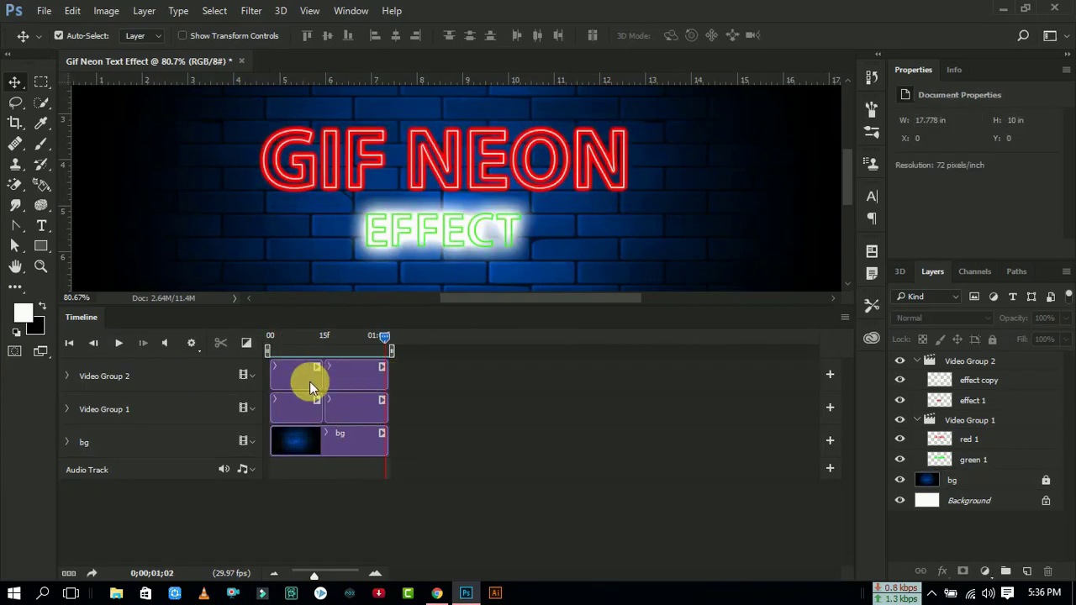
Step: Shorten effect 1, green 1, effect copy, red 1 and bg to one common end, then replay
drag(321, 374, 305, 375)
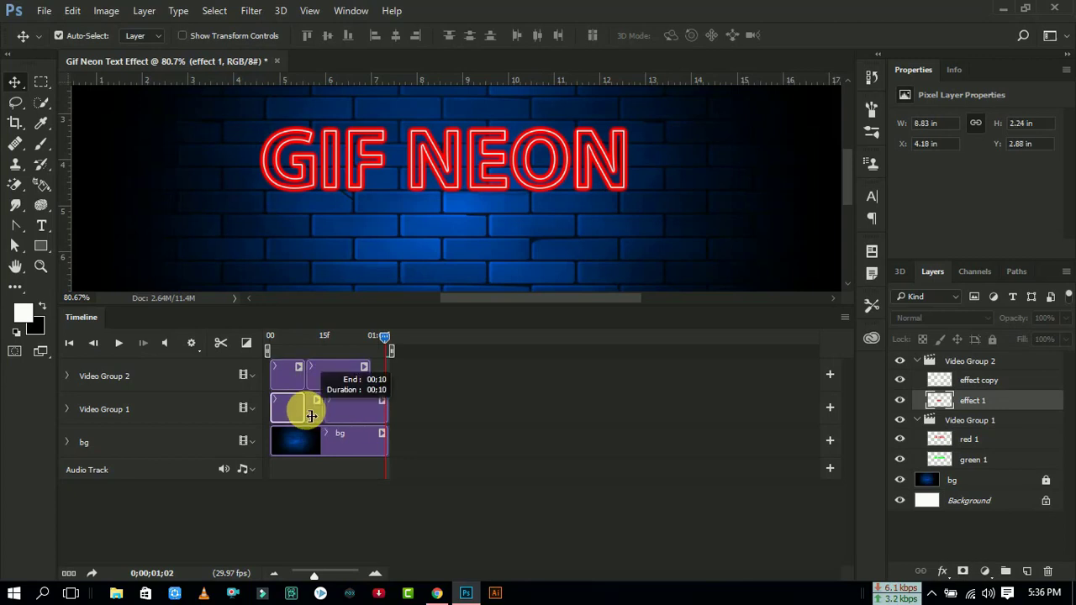
drag(311, 415, 304, 413)
mouse_move(373, 384)
mouse_down()
mouse_move(344, 385)
mouse_move(344, 411)
mouse_up()
drag(386, 438, 344, 439)
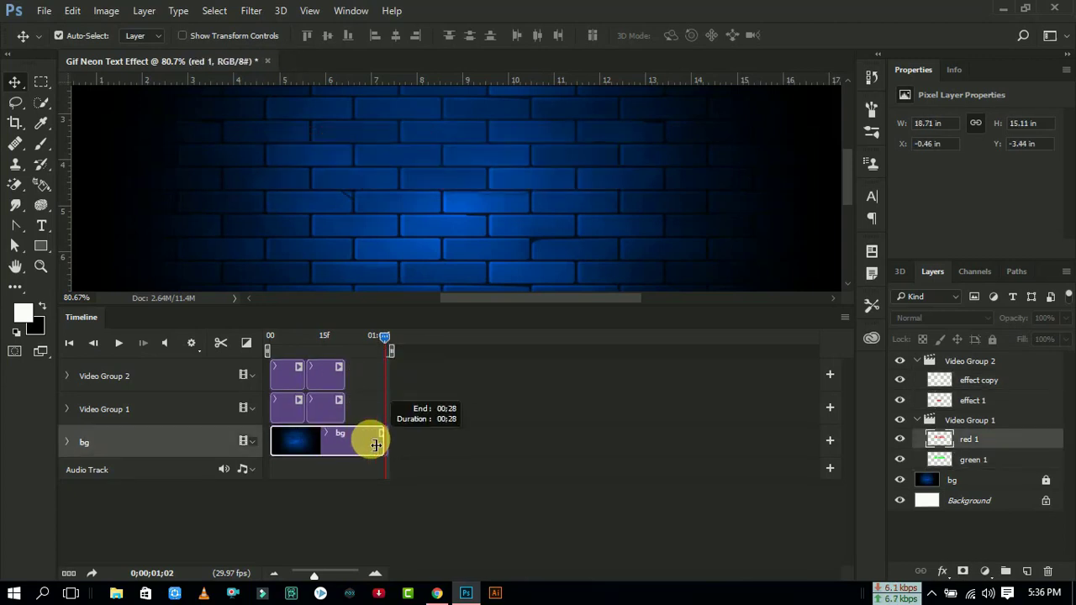
drag(343, 338, 247, 343)
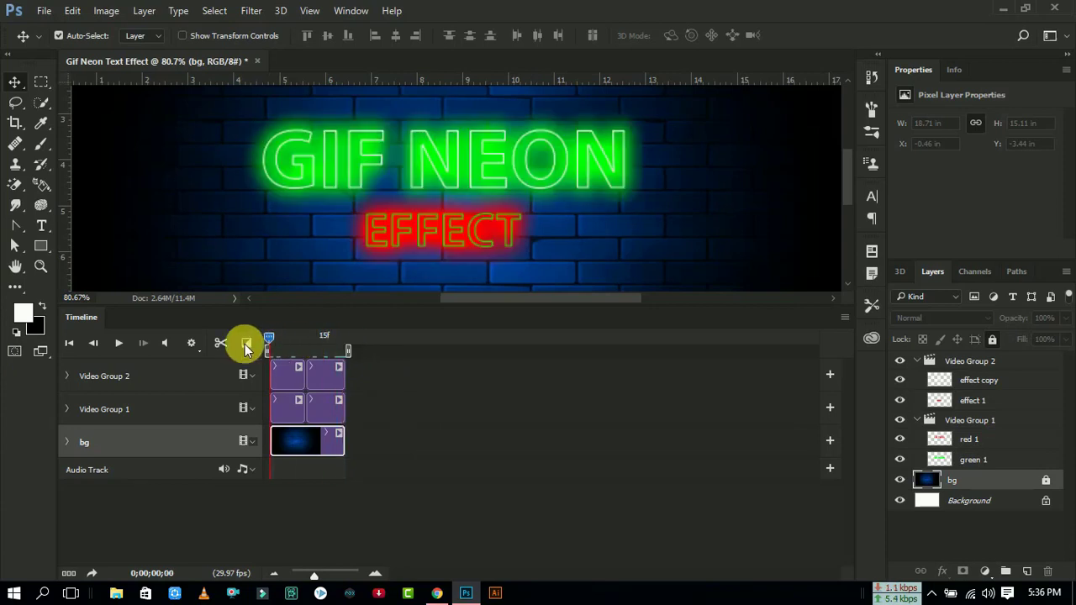
click(119, 343)
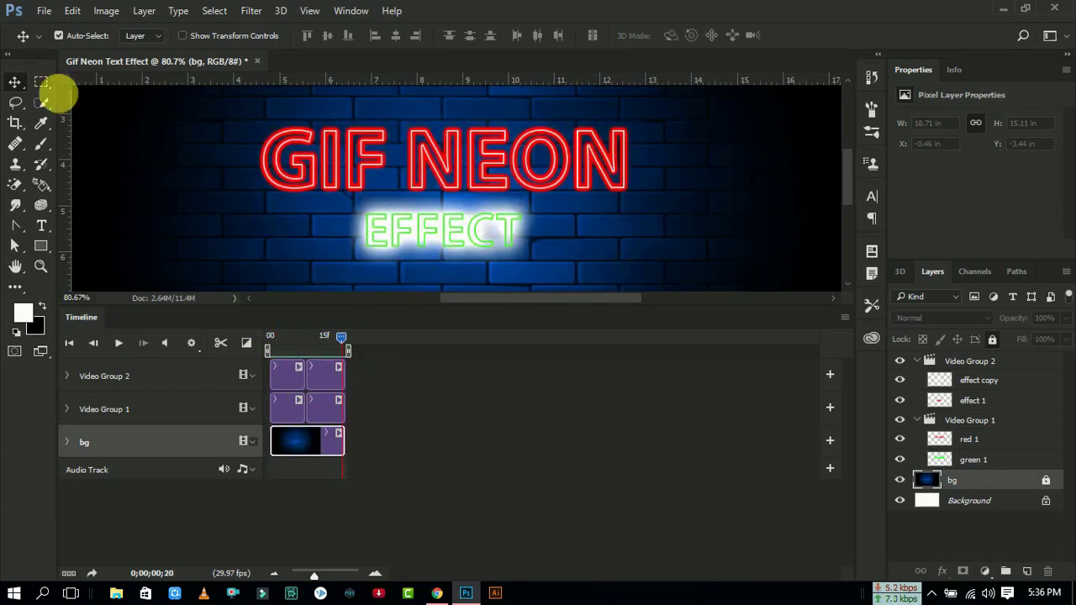
Step: Go to File > Export > Save for Web (Legacy)
click(844, 320)
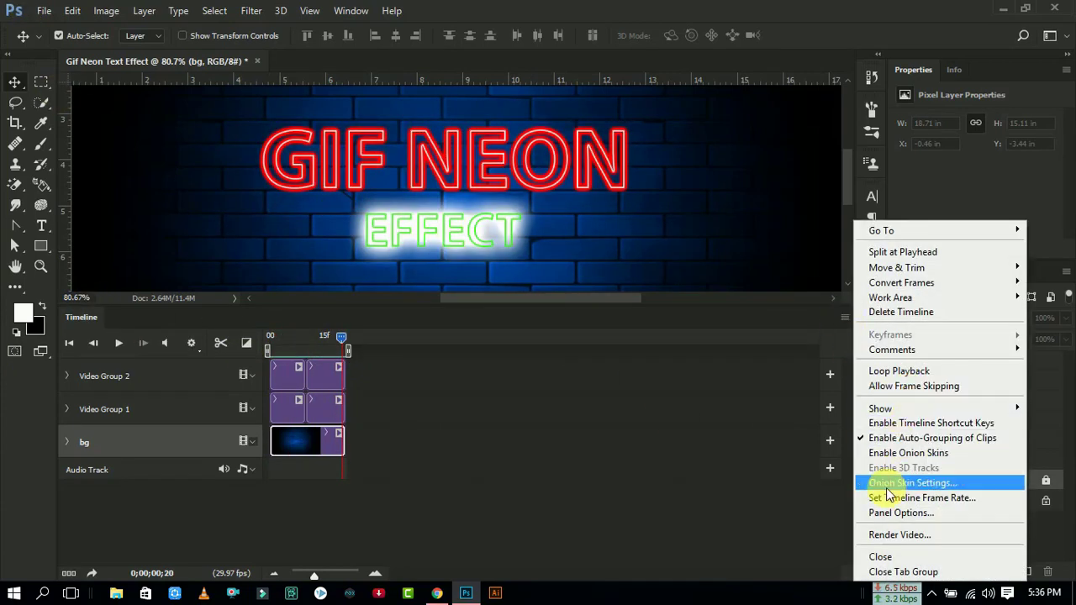
click(668, 411)
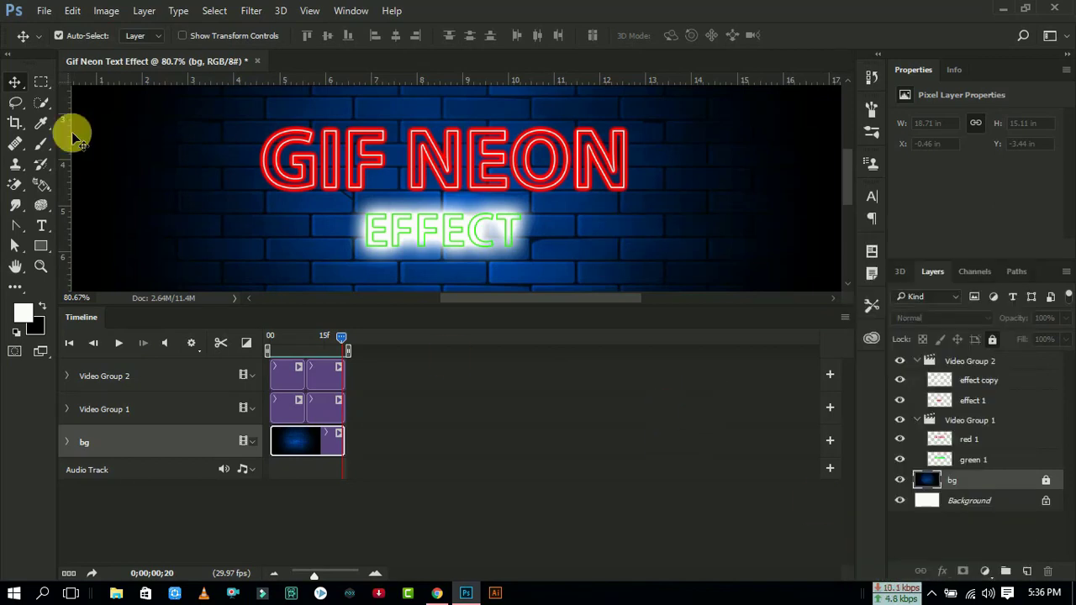
click(44, 10)
Step: Set the Save for Web format to GIF with Looping Options set to Forever
click(322, 296)
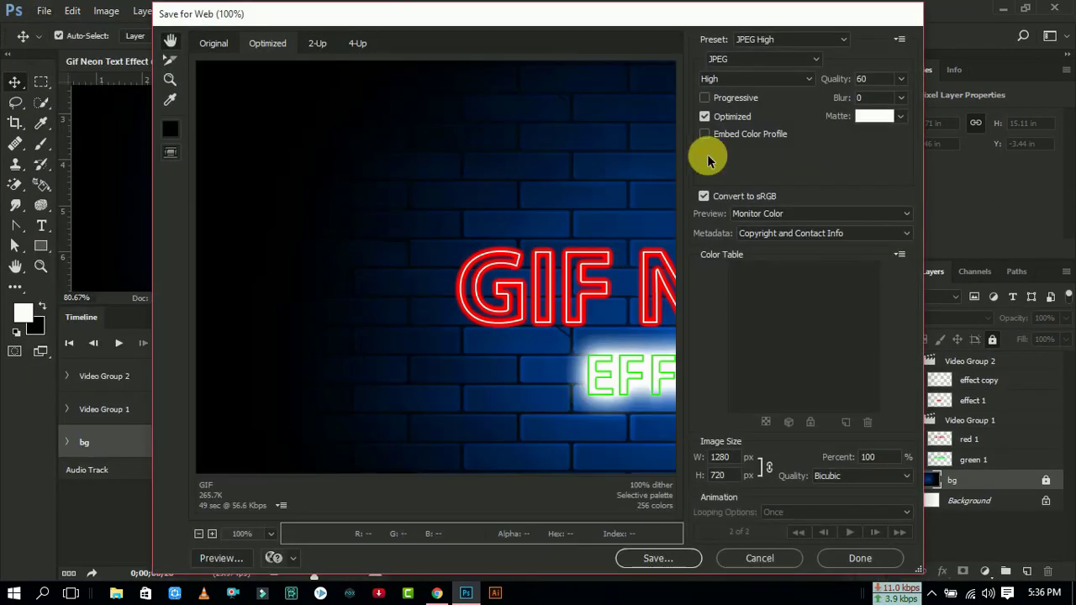
click(746, 58)
click(725, 74)
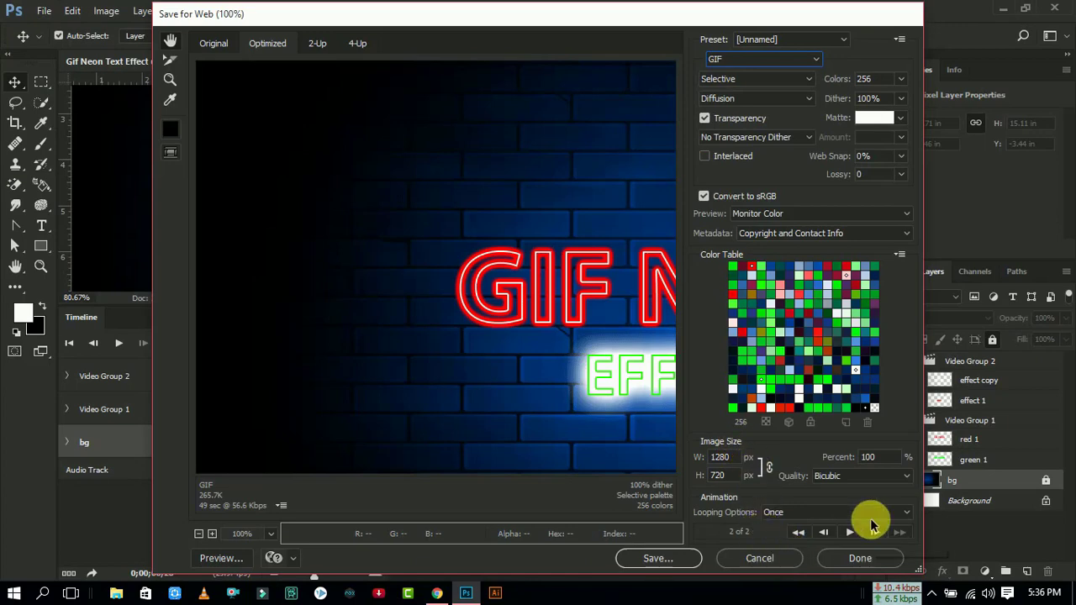
click(860, 514)
click(802, 540)
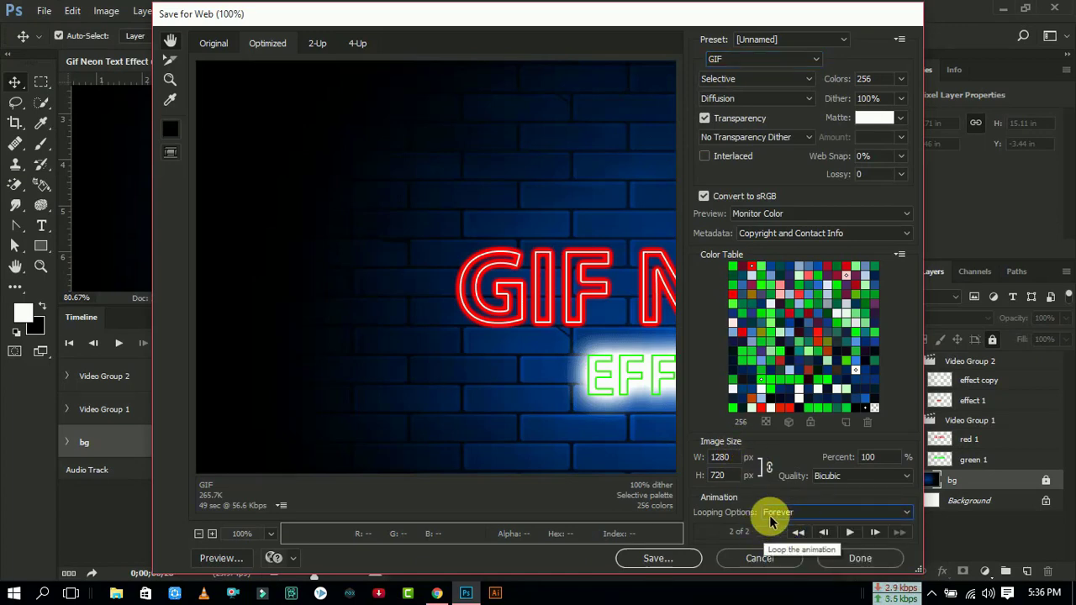
click(763, 512)
click(780, 540)
click(781, 512)
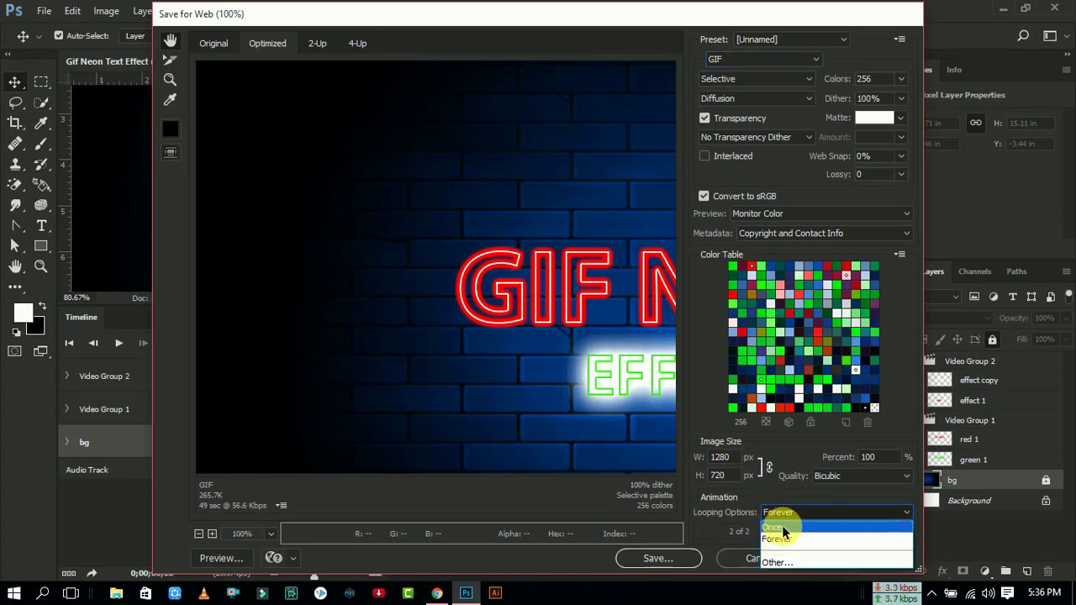
click(781, 539)
click(836, 558)
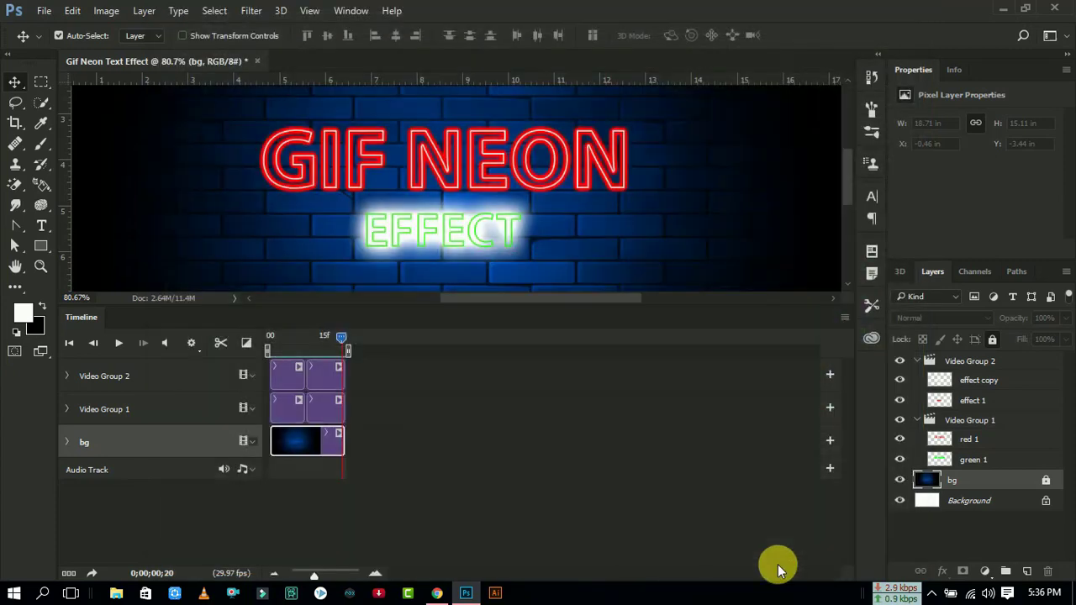
Step: Save the optimized GIF as Gif-Neon-Text-Effect on the Desktop
click(42, 11)
click(84, 236)
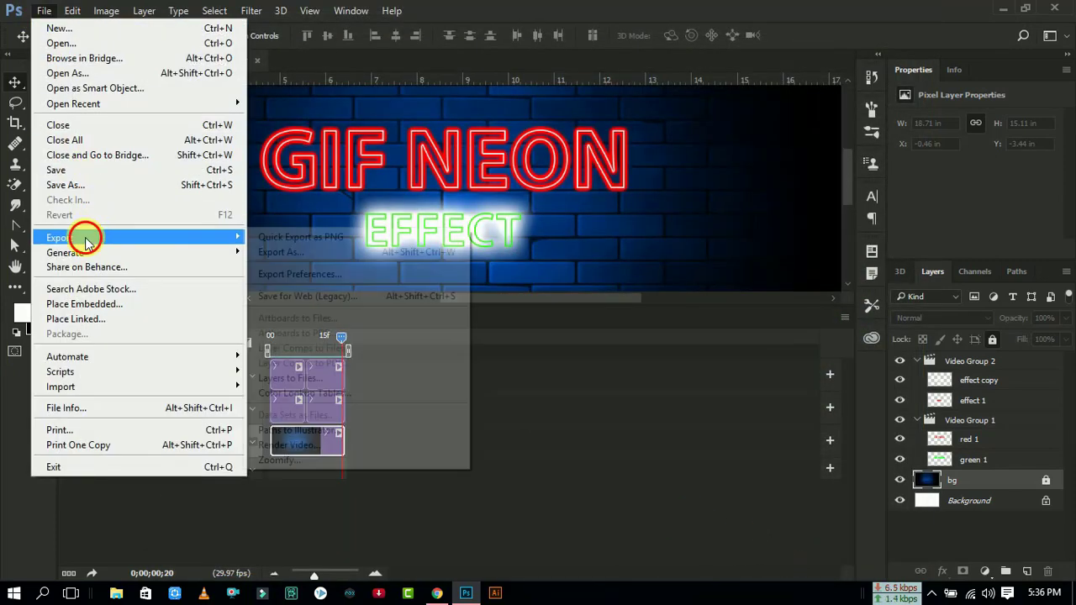
click(370, 313)
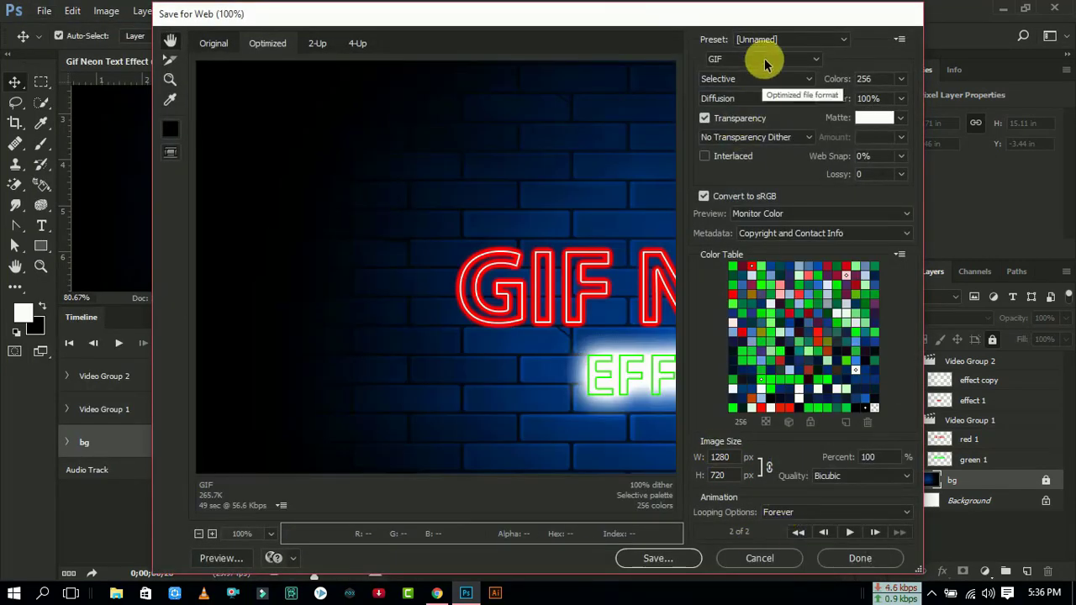
click(661, 559)
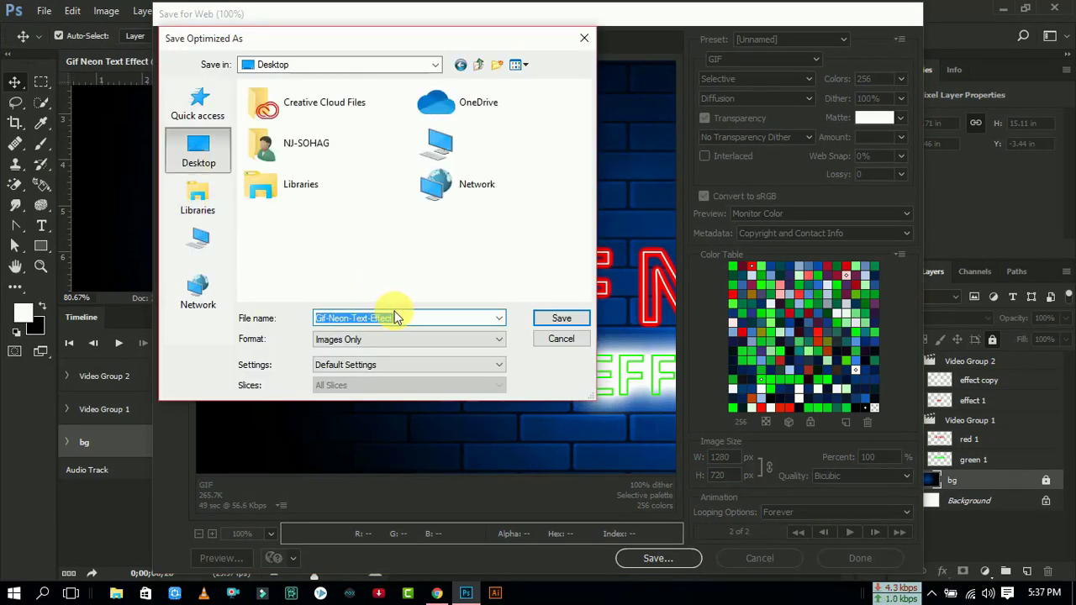
click(550, 320)
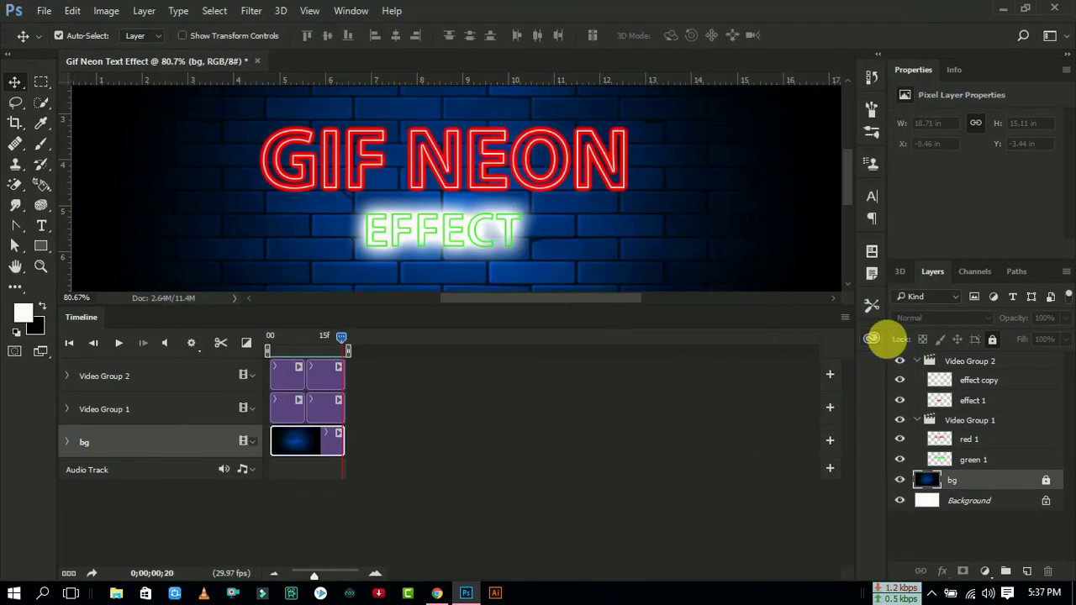
Step: Close the Timeline panel and minimize Photoshop and the browser to reach the desktop
click(845, 317)
click(890, 555)
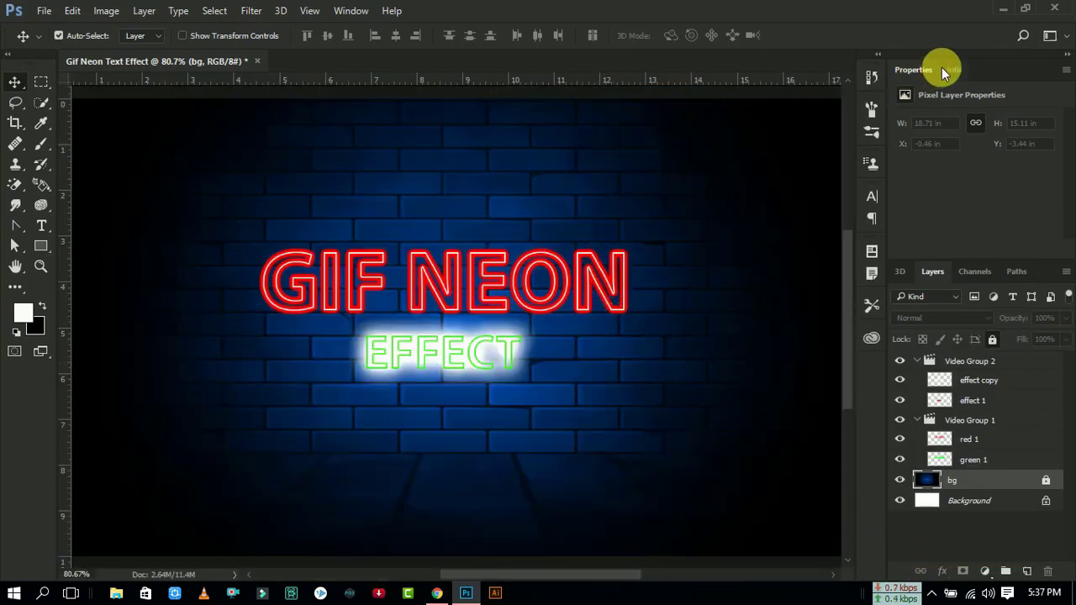
click(1008, 11)
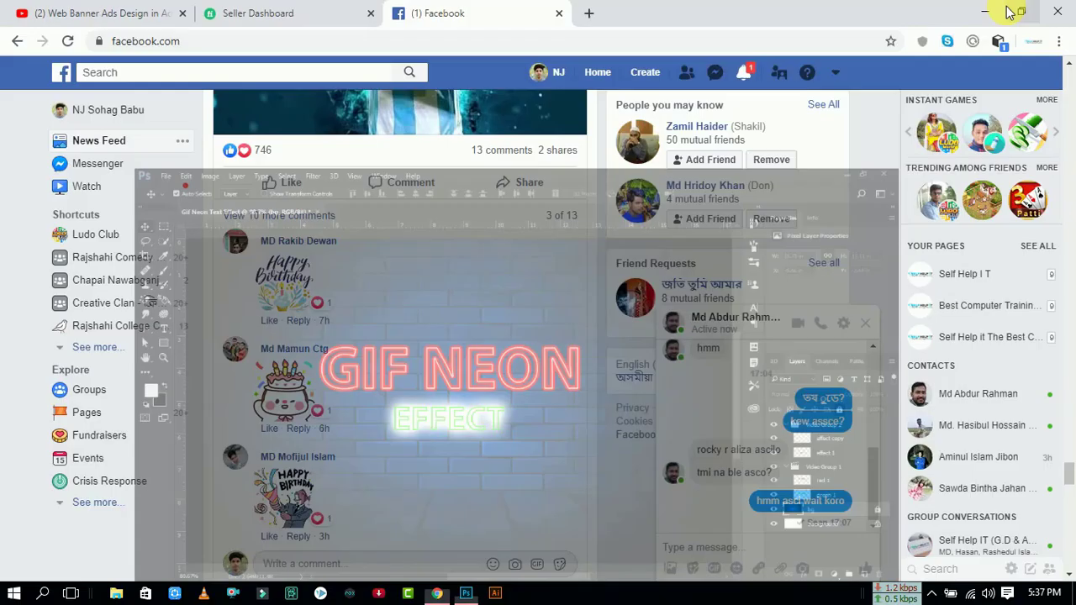
click(992, 7)
double_click(121, 215)
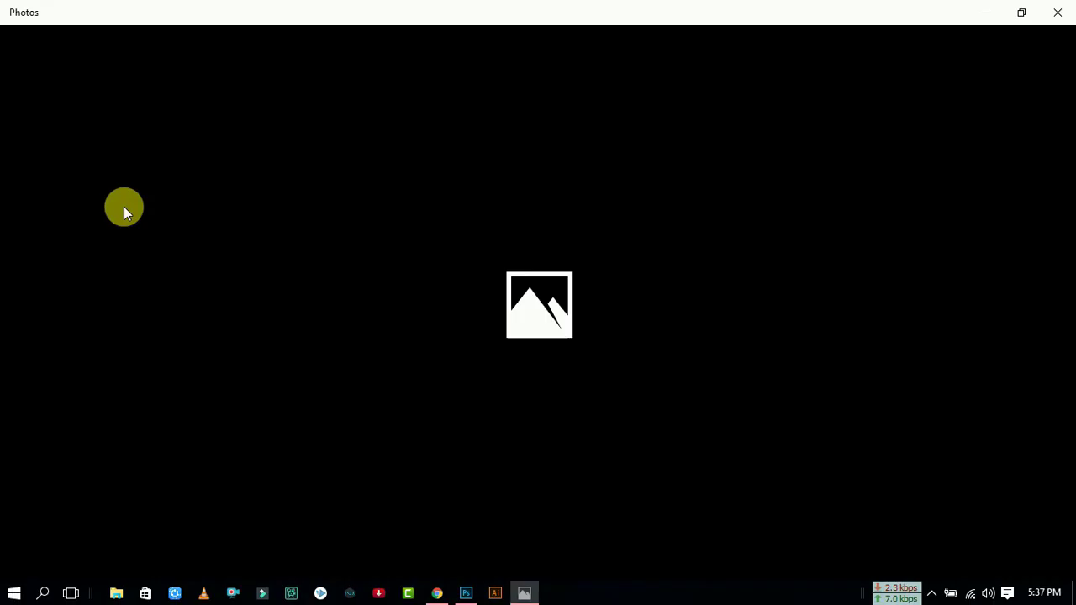